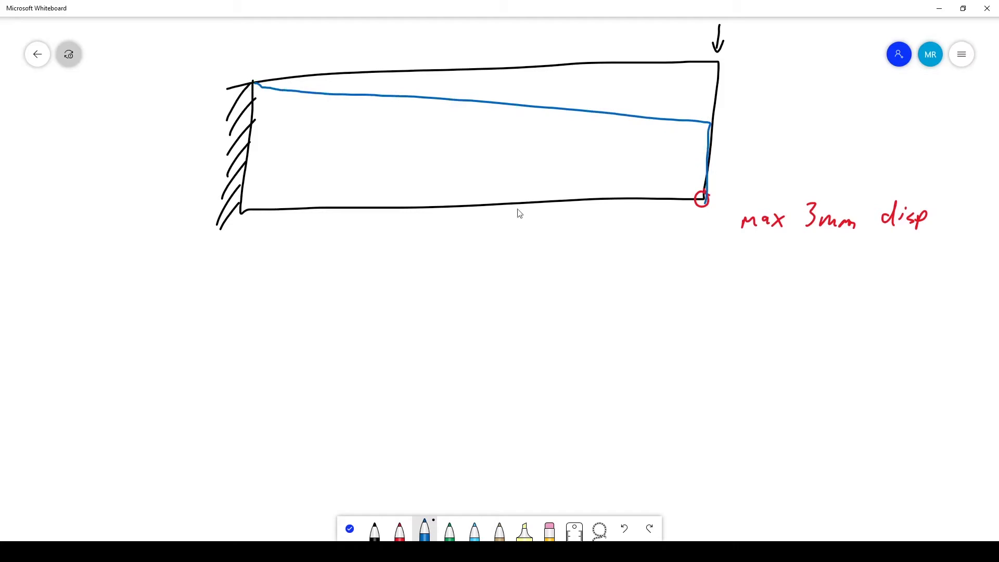
# - Trace the beam's clamped edge and lower edge in blue, and sketch a second shape variation with strokes at the upper edge in green
pyautogui.moveTo(255, 83); pyautogui.dragTo(246, 206)
pyautogui.moveTo(352, 208); pyautogui.dragTo(646, 214)
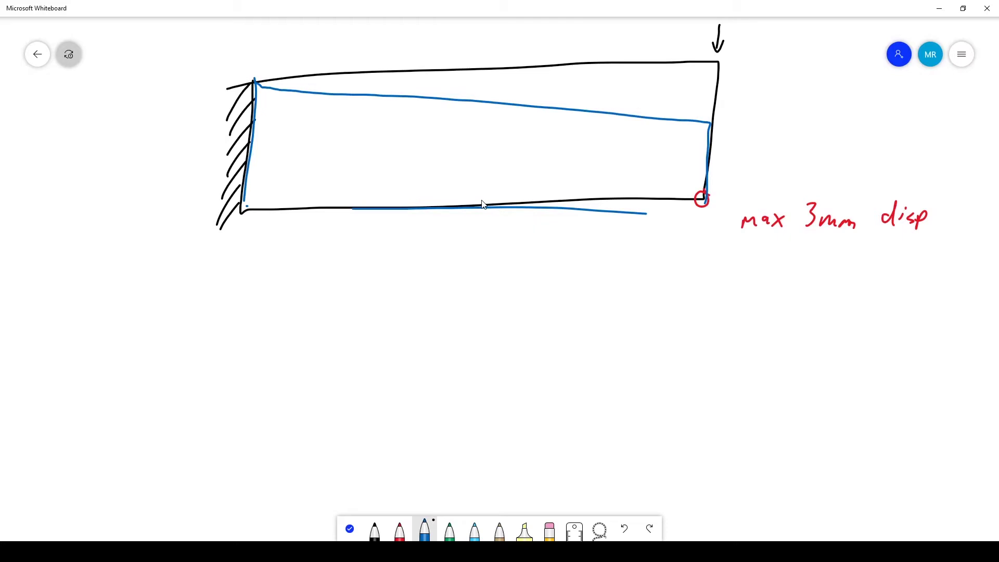
pyautogui.click(449, 531)
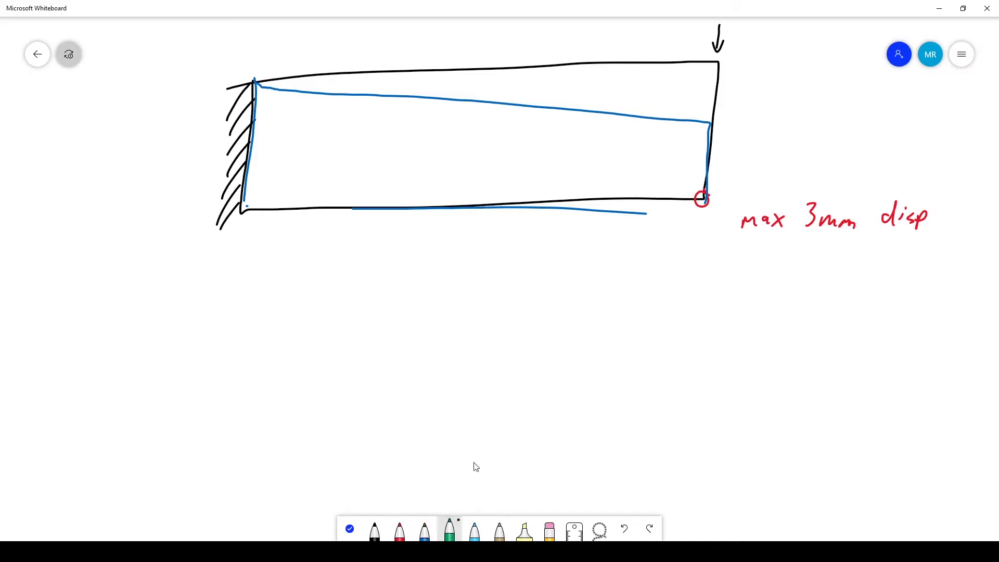
pyautogui.moveTo(670, 60)
pyautogui.mouseDown()
pyautogui.moveTo(545, 69)
pyautogui.moveTo(541, 113)
pyautogui.mouseUp()
pyautogui.moveTo(592, 62)
pyautogui.mouseDown()
pyautogui.moveTo(588, 105)
pyautogui.moveTo(593, 93)
pyautogui.mouseUp()
pyautogui.moveTo(630, 63)
pyautogui.mouseDown()
pyautogui.moveTo(629, 114)
pyautogui.moveTo(633, 102)
pyautogui.mouseUp()
pyautogui.moveTo(672, 63); pyautogui.dragTo(666, 112)
pyautogui.moveTo(659, 102); pyautogui.dragTo(675, 100)
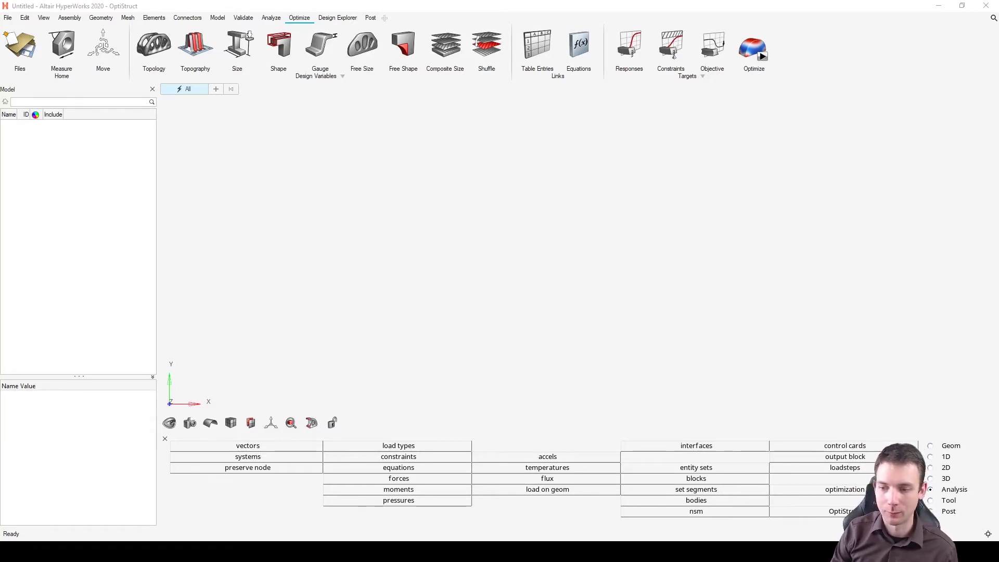
# - Switch to the browser and read the OS-T: 5000 cantilever beam tutorial's problem statement, model-opening instructions and first shape-creation instructions
pyautogui.hotkey('alt', 'Tab')
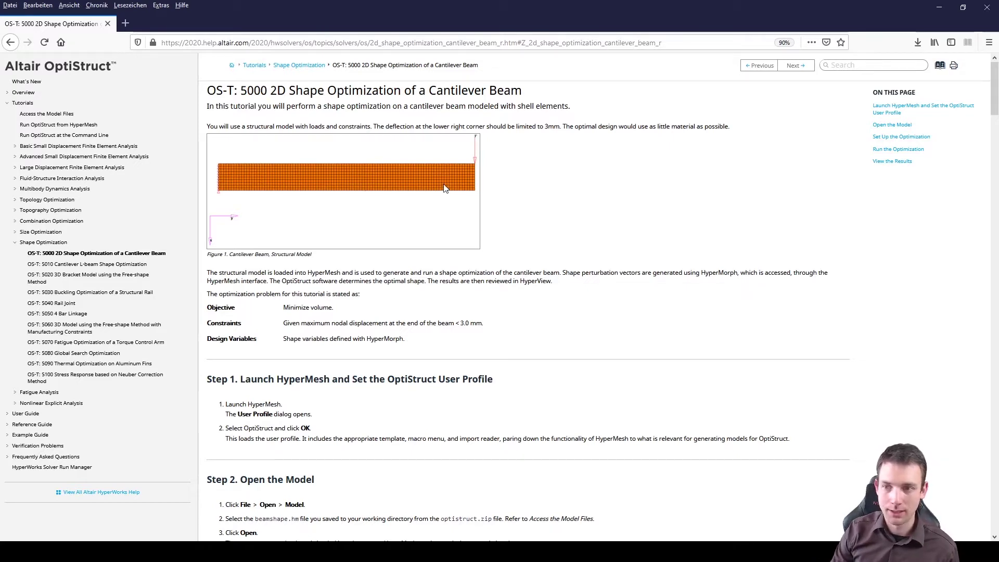
pyautogui.scroll(-1, 484, 161)
pyautogui.scroll(1, 518, 143)
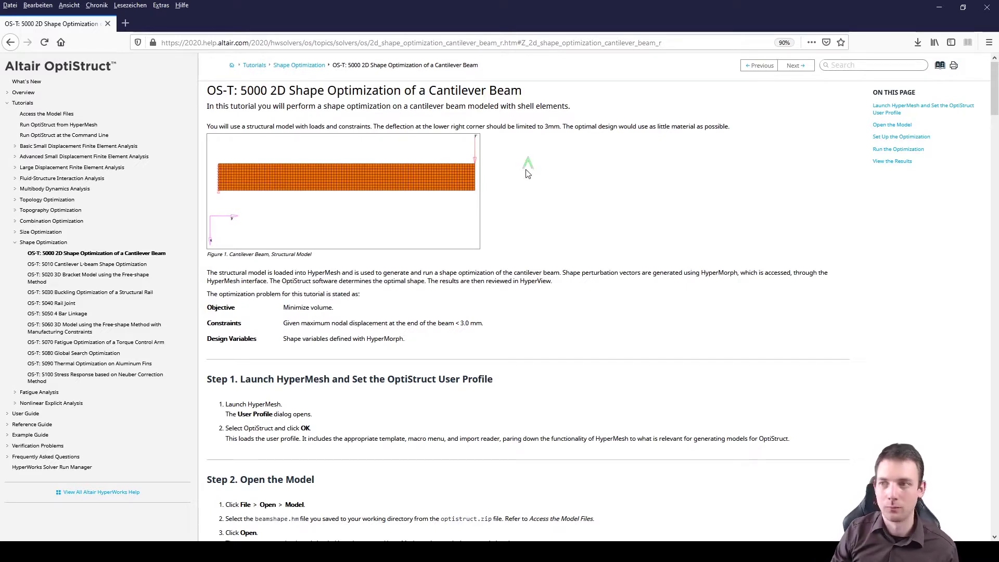
pyautogui.scroll(-4, 506, 254)
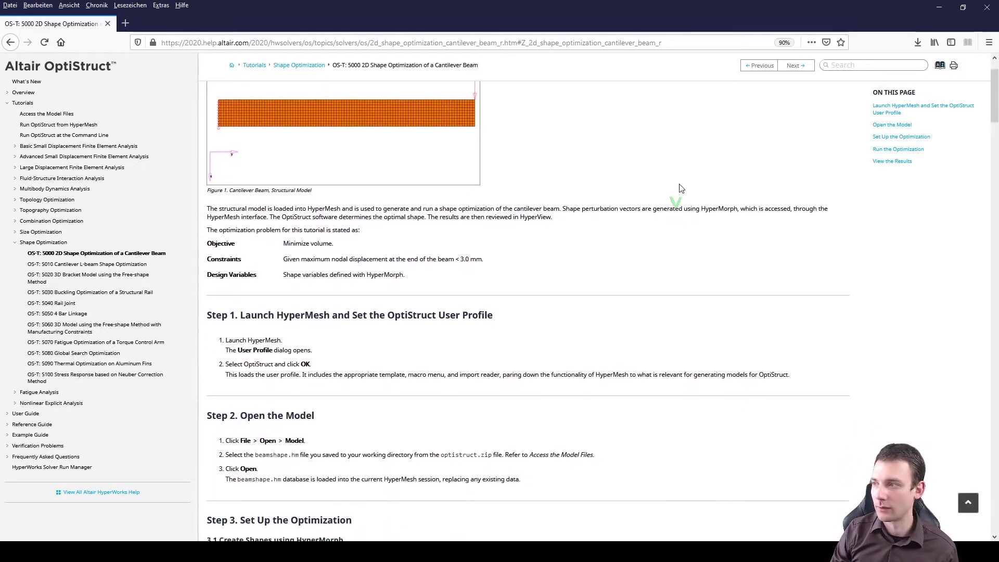
pyautogui.scroll(-5, 520, 197)
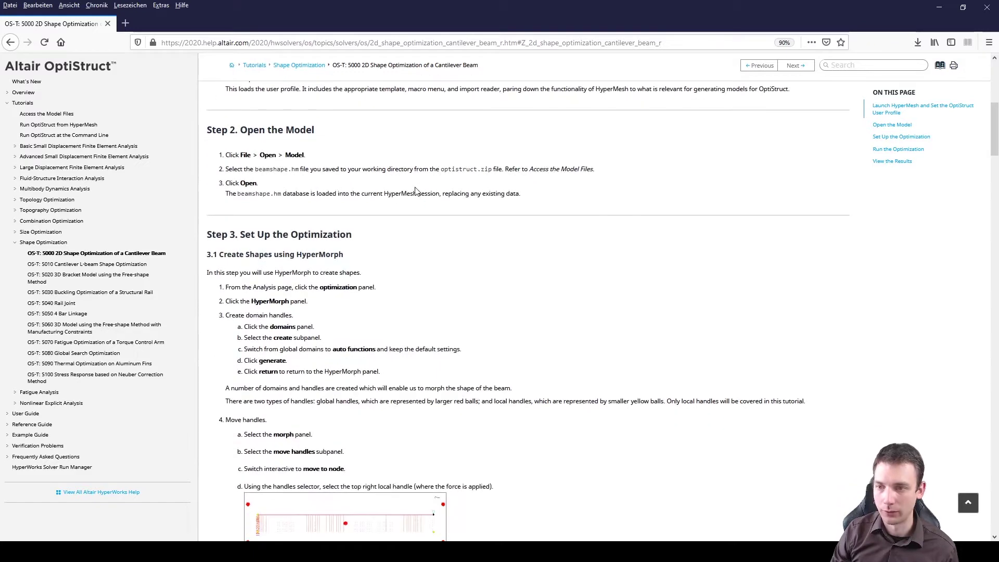
pyautogui.scroll(-3, 327, 177)
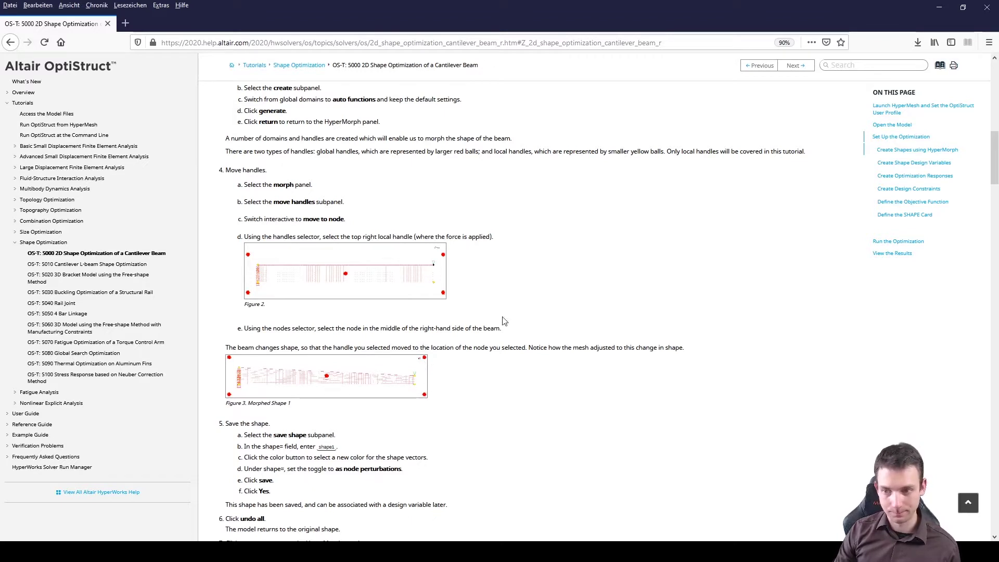
# - Read the tutorial's instructions on saving the shape as node perturbations, creating a handle and moving the handles
pyautogui.scroll(-5, 504, 321)
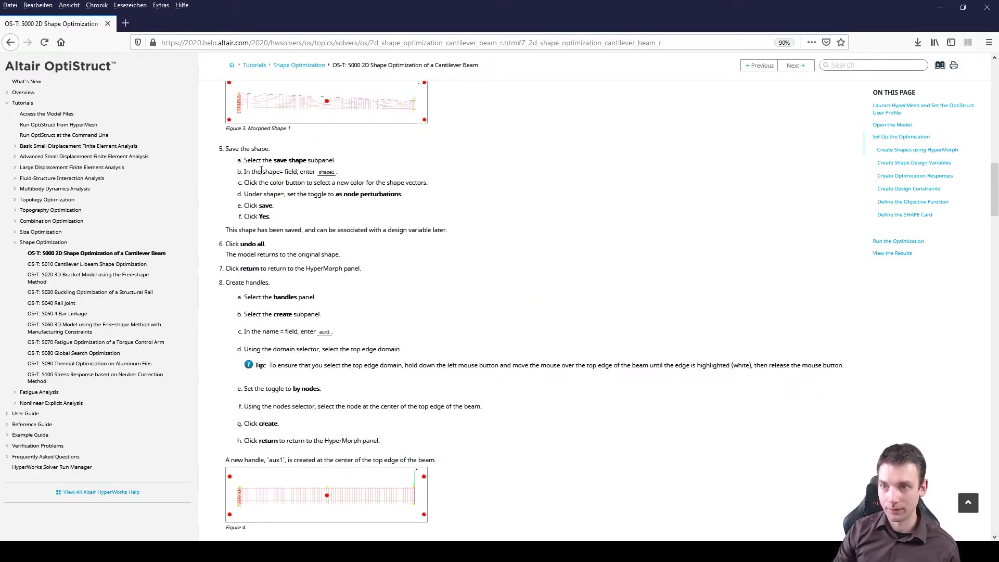
pyautogui.moveTo(229, 147); pyautogui.dragTo(273, 150)
pyautogui.moveTo(339, 194); pyautogui.dragTo(425, 205)
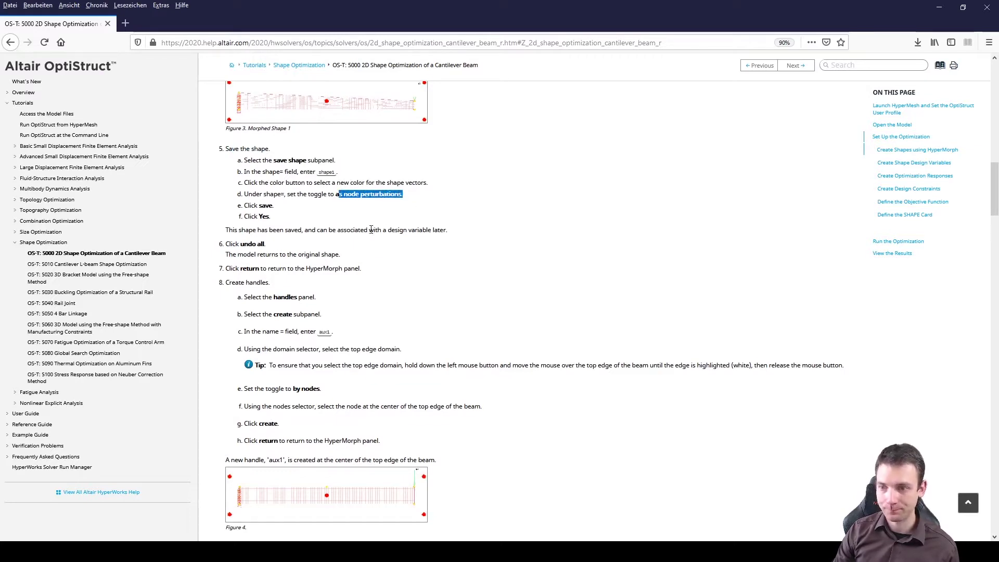
pyautogui.scroll(-3, 371, 230)
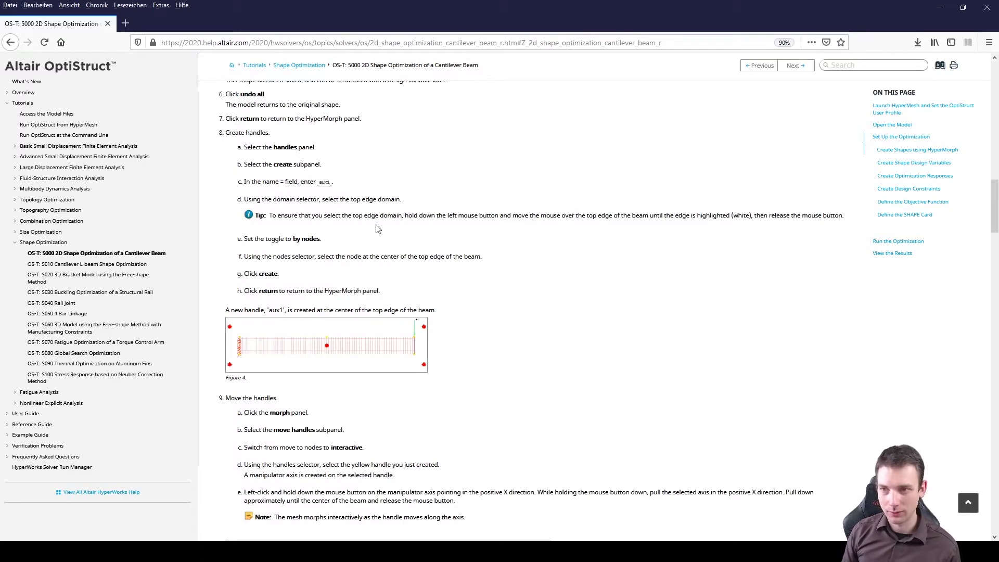
pyautogui.scroll(-2, 378, 228)
pyautogui.scroll(2, 572, 166)
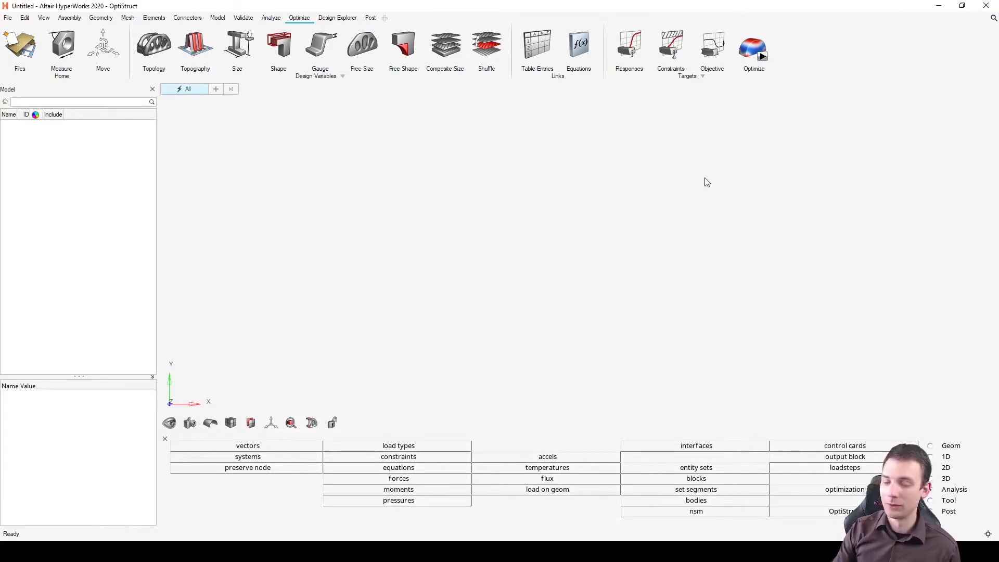
# - Switch to HyperWorks, view HyperMorph's domain creation options through the Analysis page's optimization setup, and return to the optimization setup
pyautogui.click(931, 500)
pyautogui.click(930, 489)
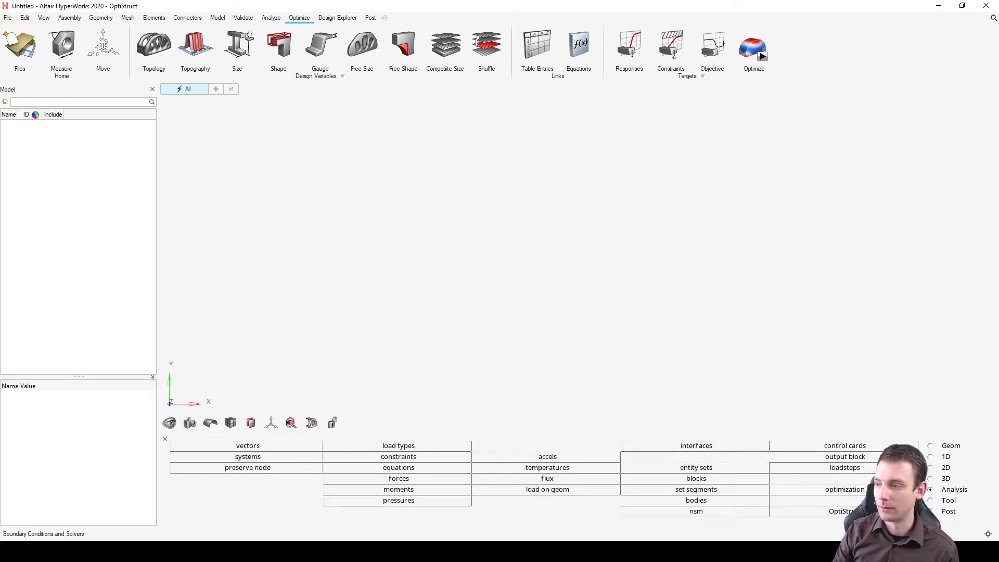
pyautogui.click(845, 490)
pyautogui.click(400, 514)
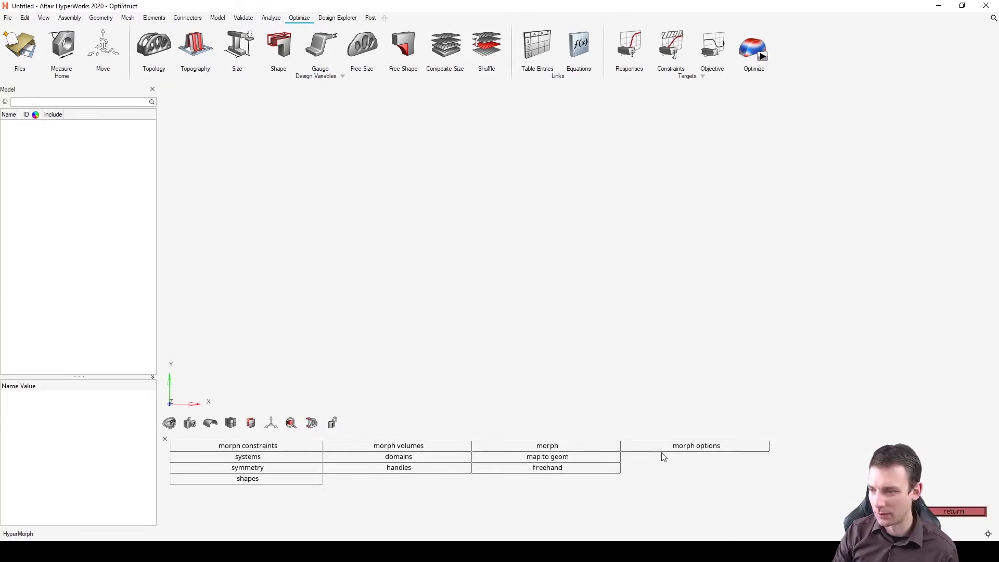
pyautogui.click(446, 460)
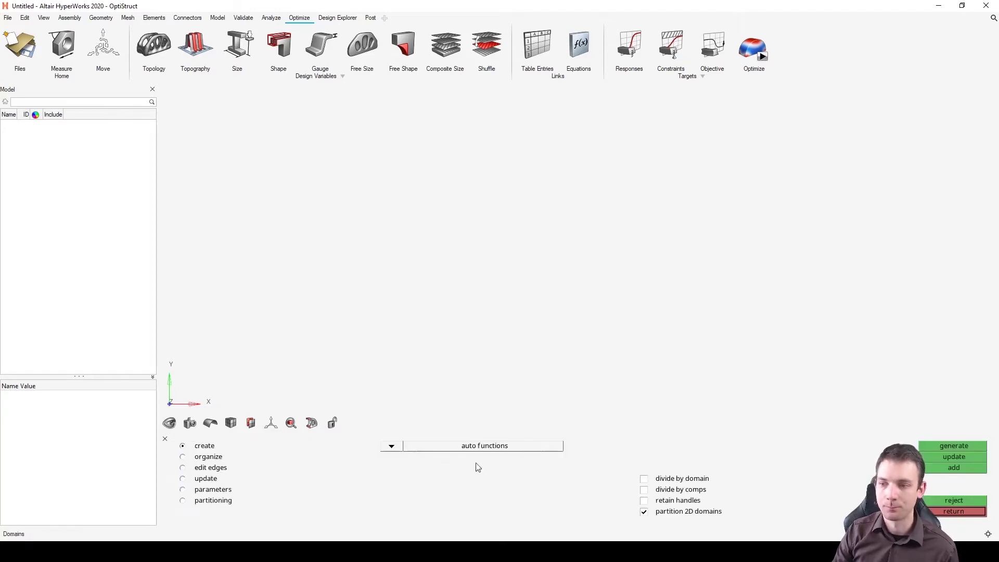
pyautogui.click(976, 510)
pyautogui.click(976, 510)
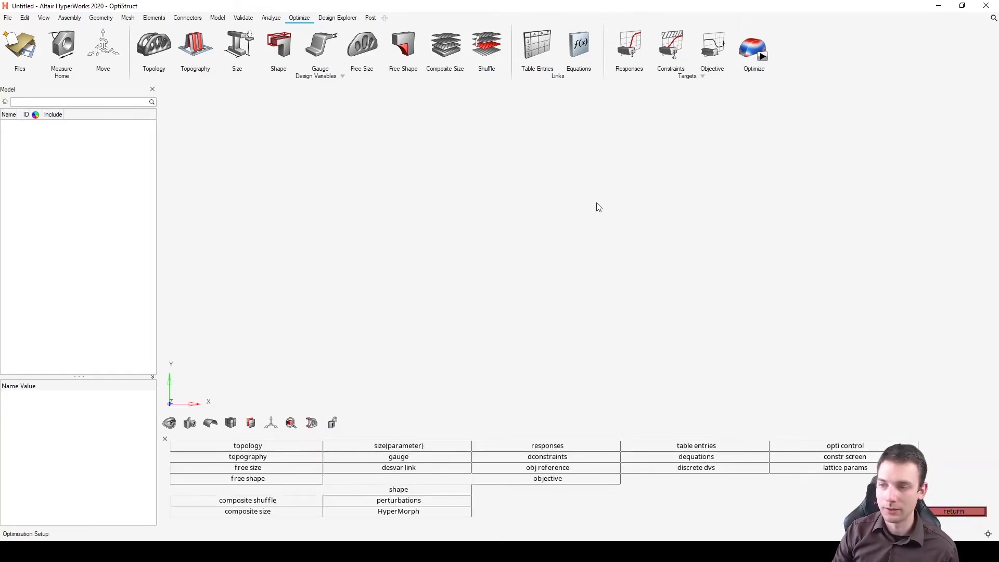
# - Search the program's functions for "domain", view the Domains options and return to the optimization setup
pyautogui.click(991, 18)
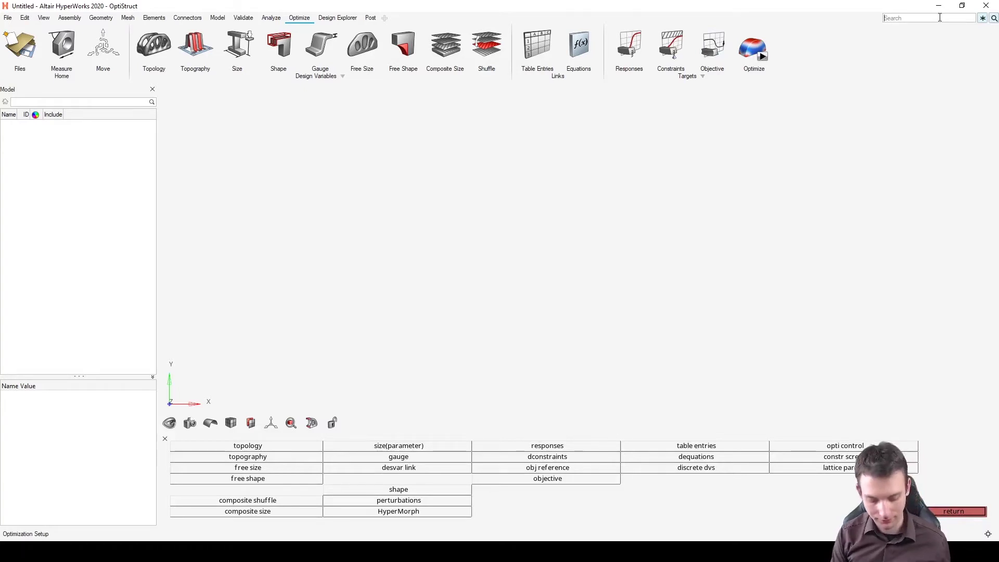
pyautogui.write('domain')
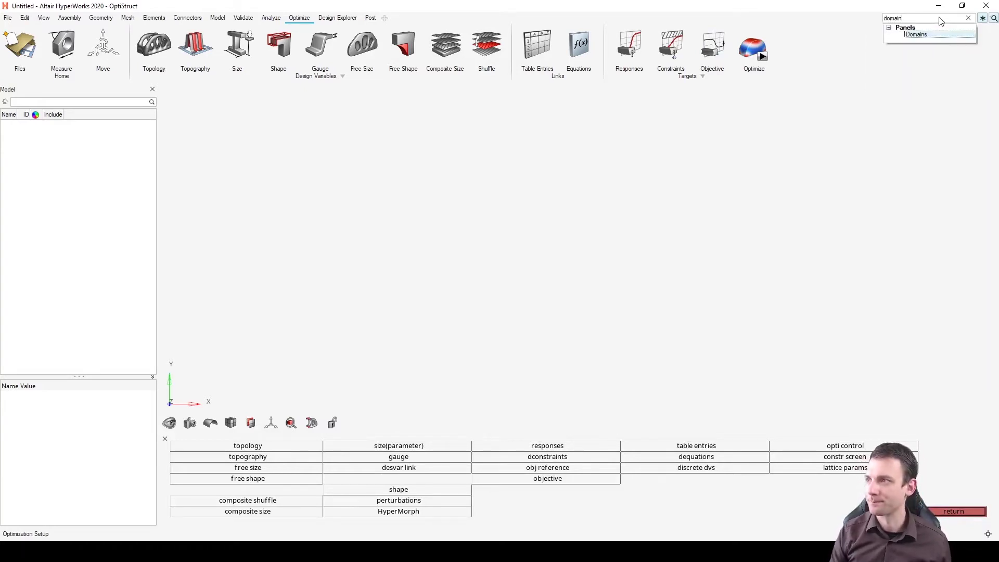
pyautogui.click(921, 35)
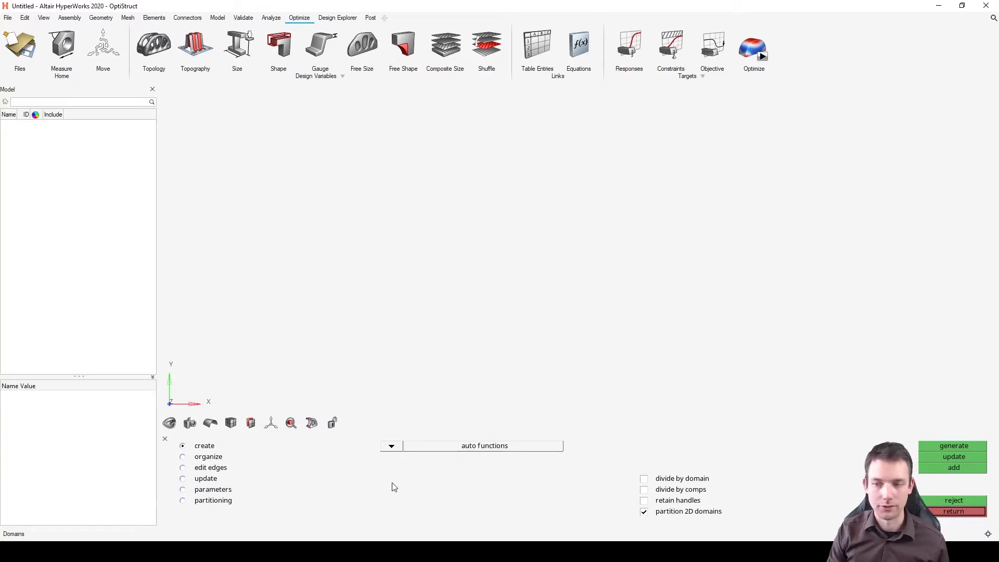
pyautogui.click(955, 512)
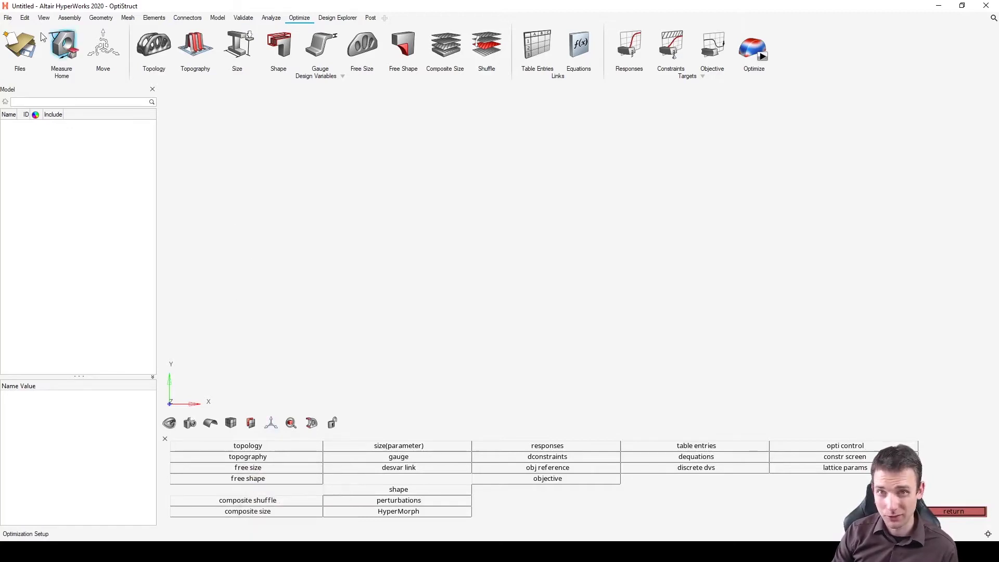
# - Open the online HyperWorks tutorials from the program's help and look through the Video Tutorials page
pyautogui.click(10, 20)
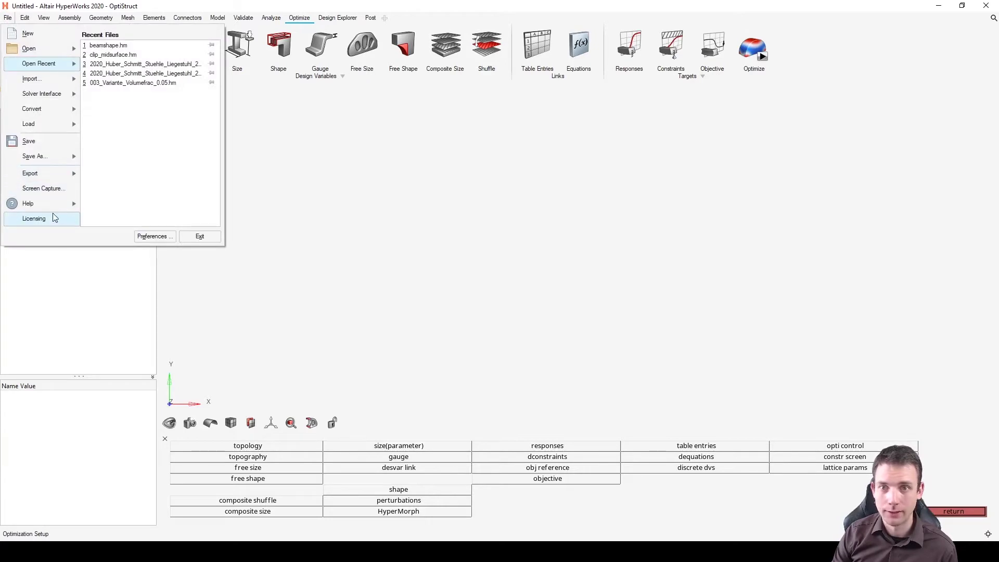
pyautogui.moveTo(66, 206)
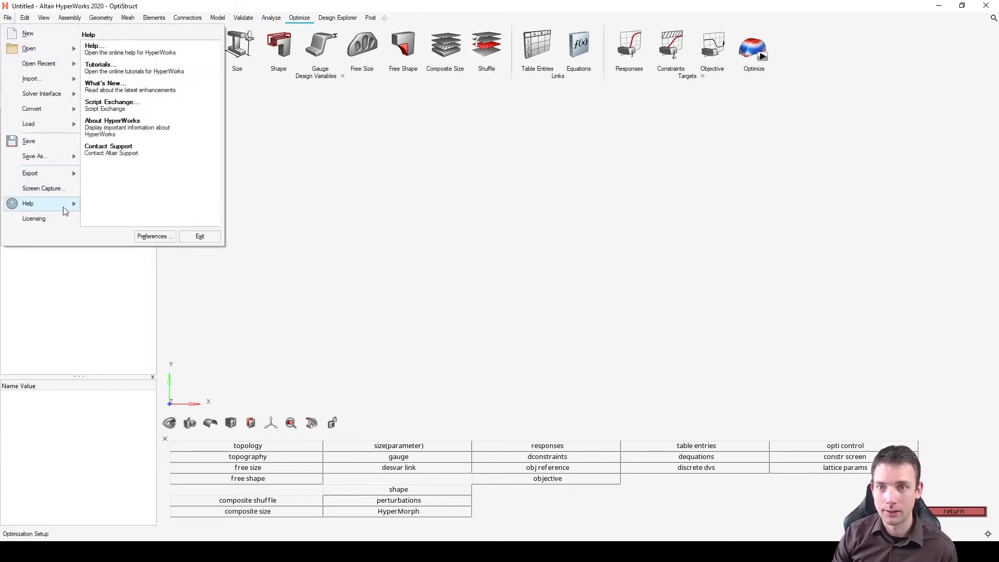
pyautogui.click(140, 73)
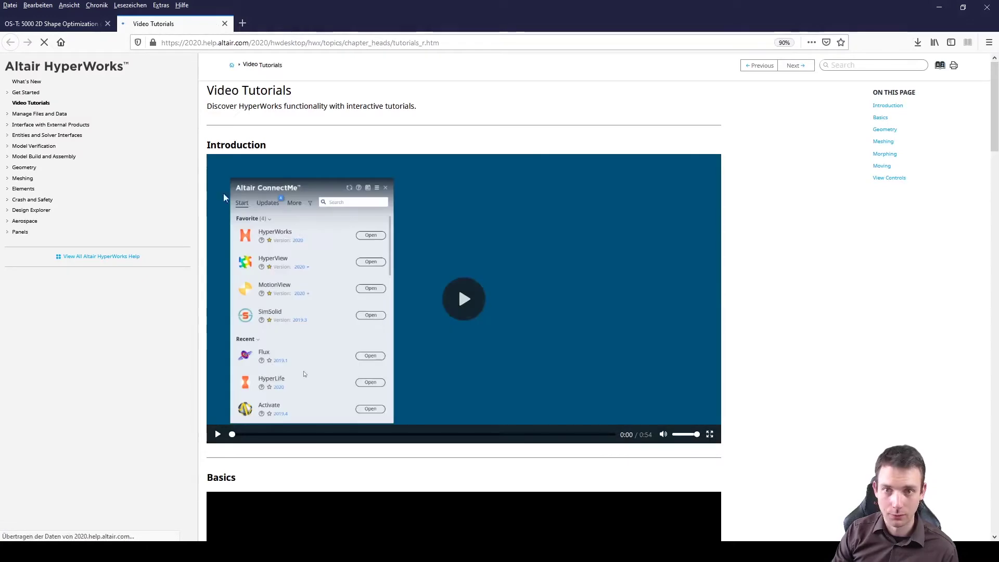
pyautogui.scroll(-20, 447, 201)
pyautogui.scroll(-5, 428, 168)
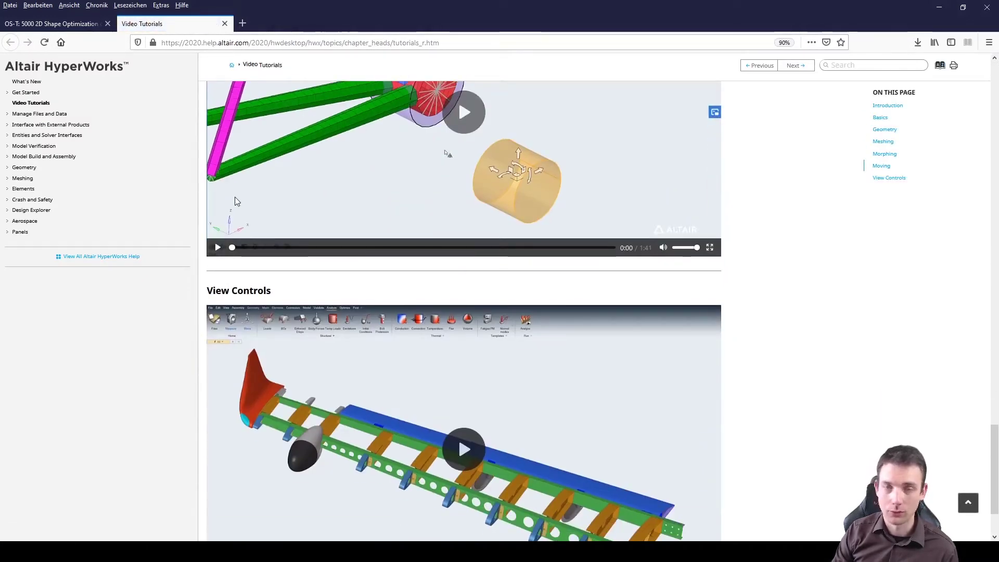
# - Open the overview of all Altair HyperWorks help and go to the OptiStruct solver documentation
pyautogui.click(84, 257)
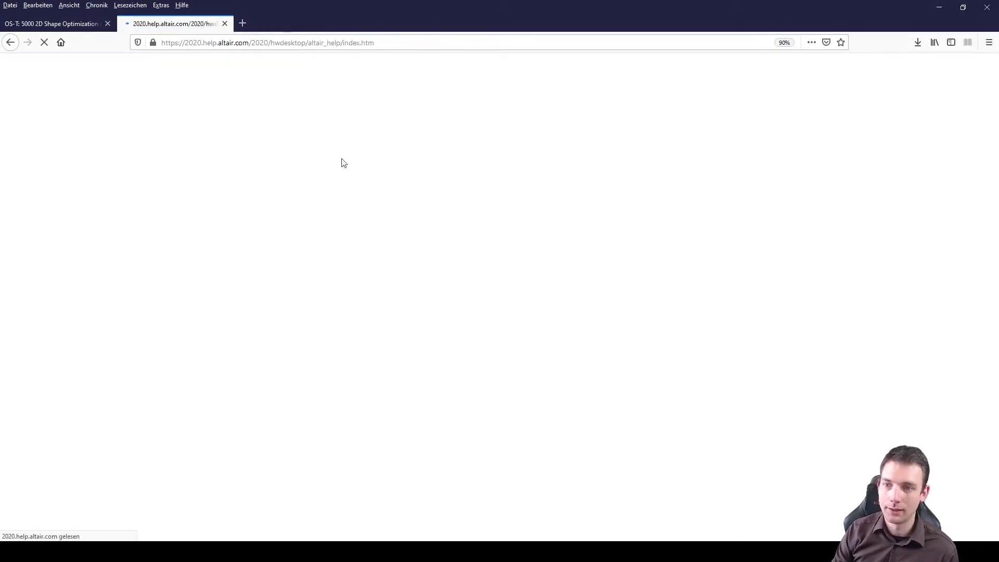
pyautogui.scroll(-15, 363, 151)
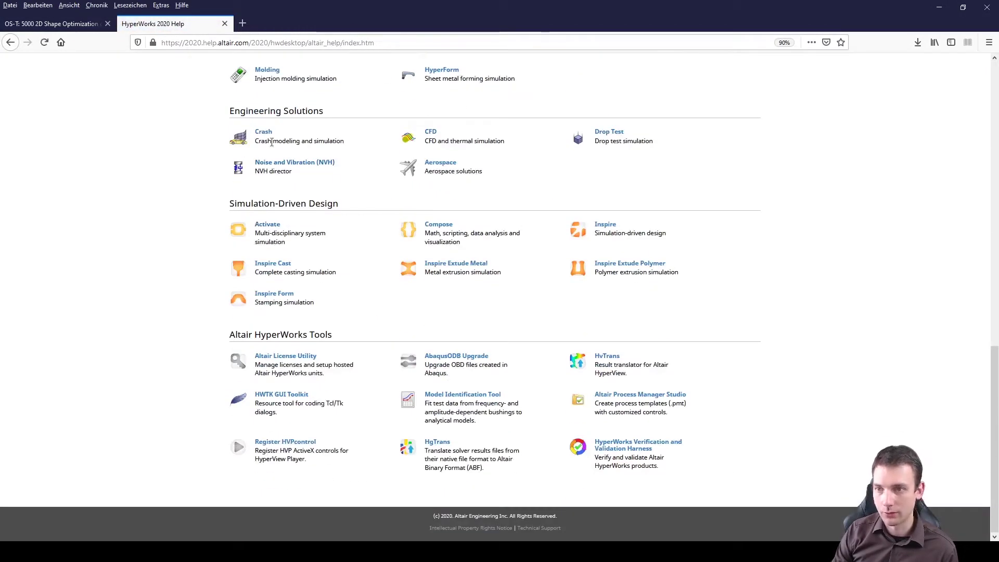
pyautogui.scroll(10, 274, 141)
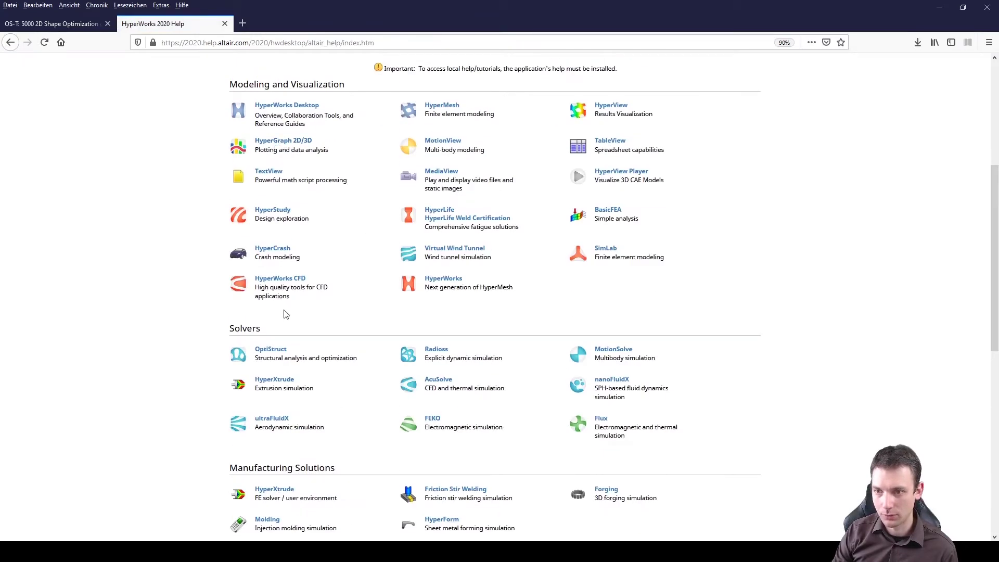
pyautogui.moveTo(233, 328); pyautogui.dragTo(282, 329)
pyautogui.click(281, 351)
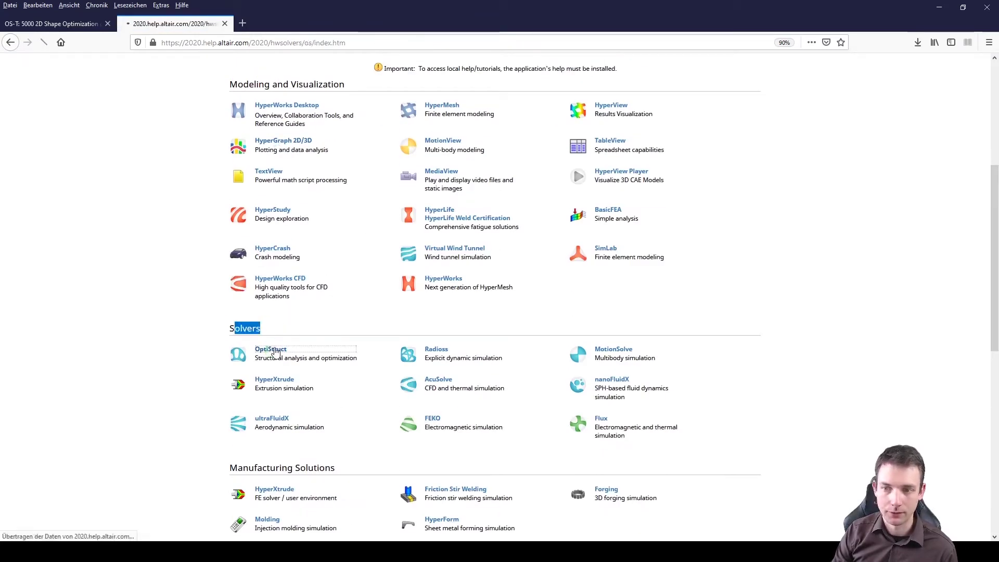
# - Open the OptiStruct tutorial OS-T: 5000 2D Shape Optimization of a Cantilever Beam from the Shape Optimization tutorials
pyautogui.click(627, 211)
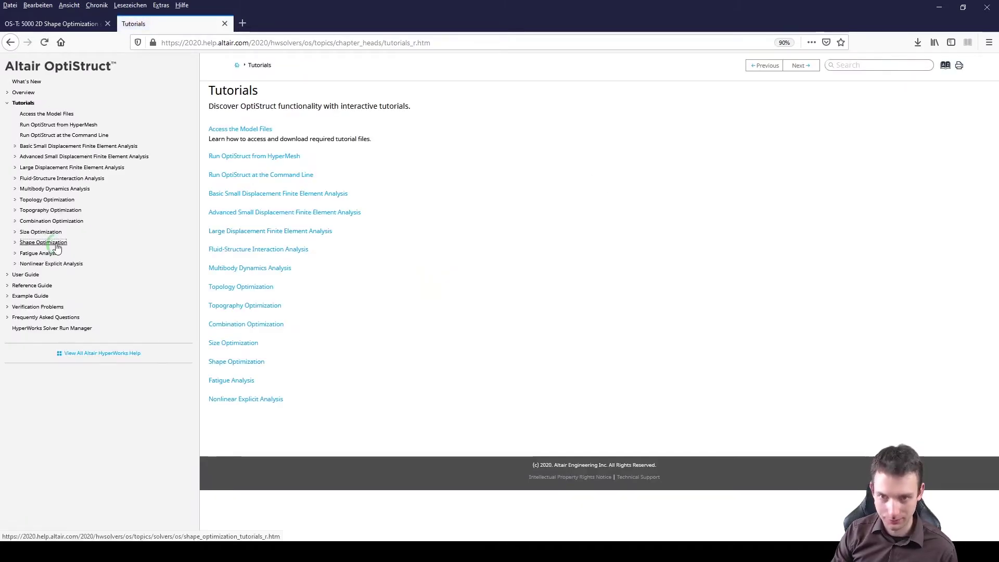
pyautogui.click(56, 244)
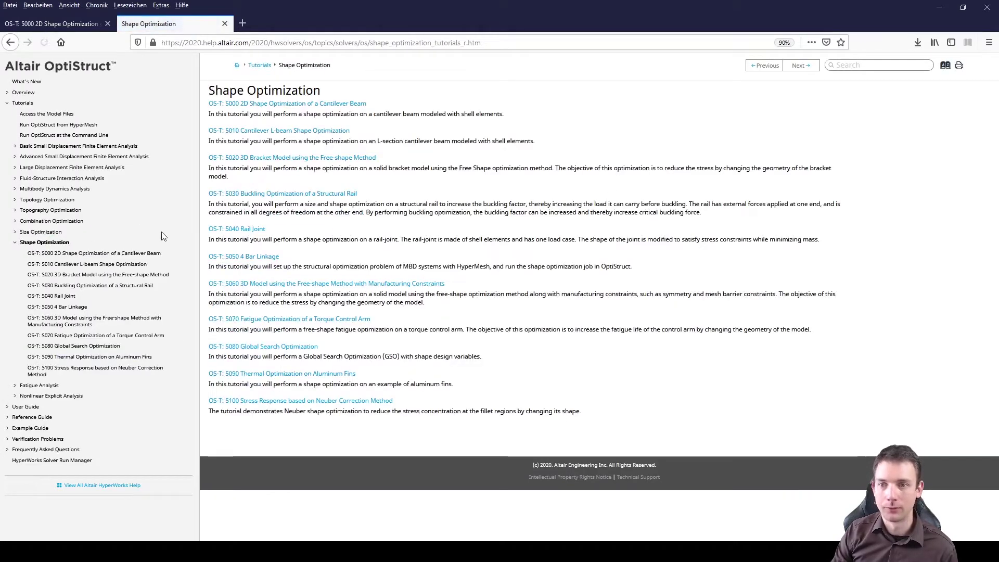
pyautogui.click(79, 254)
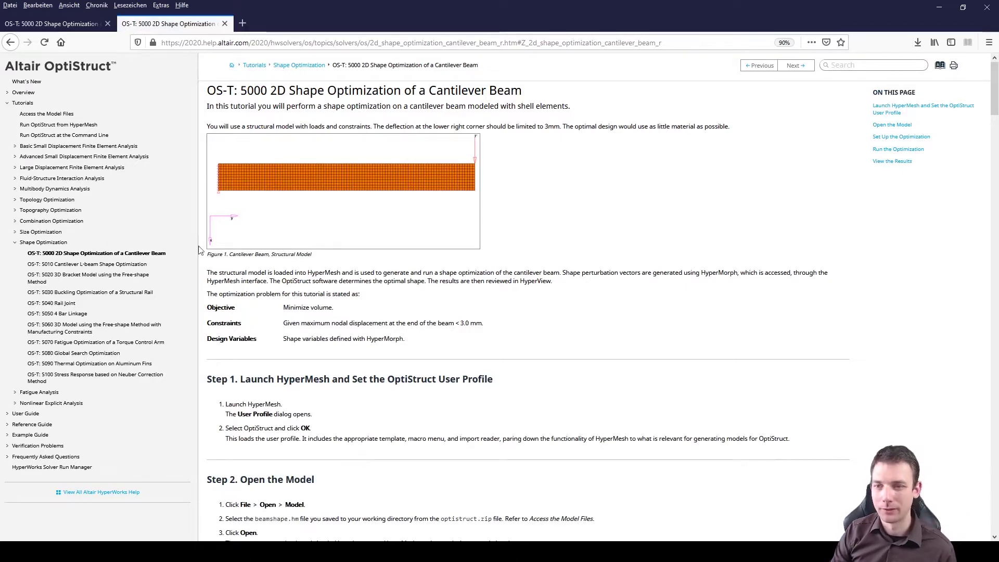
# - Find the required model file beamshape.hm in the tutorial and show it in File Explorer's optistruct tutorials folder
pyautogui.scroll(-1, 345, 312)
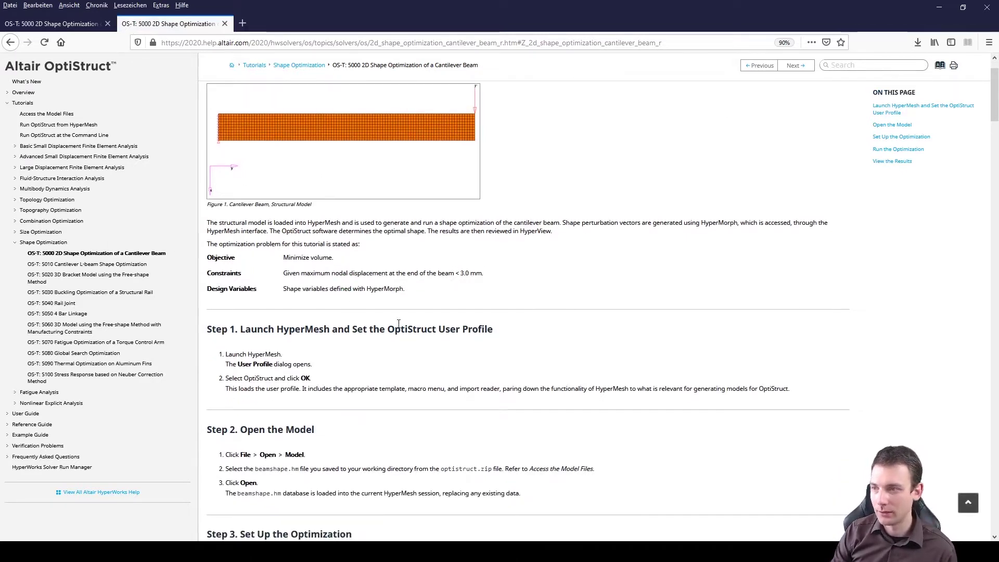
pyautogui.scroll(-1, 746, 255)
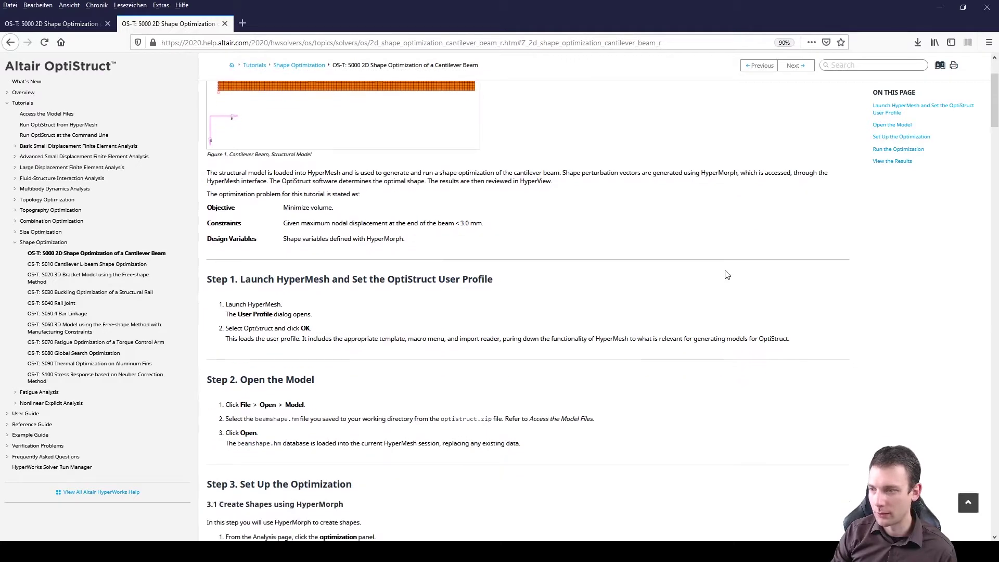
pyautogui.scroll(-1, 724, 277)
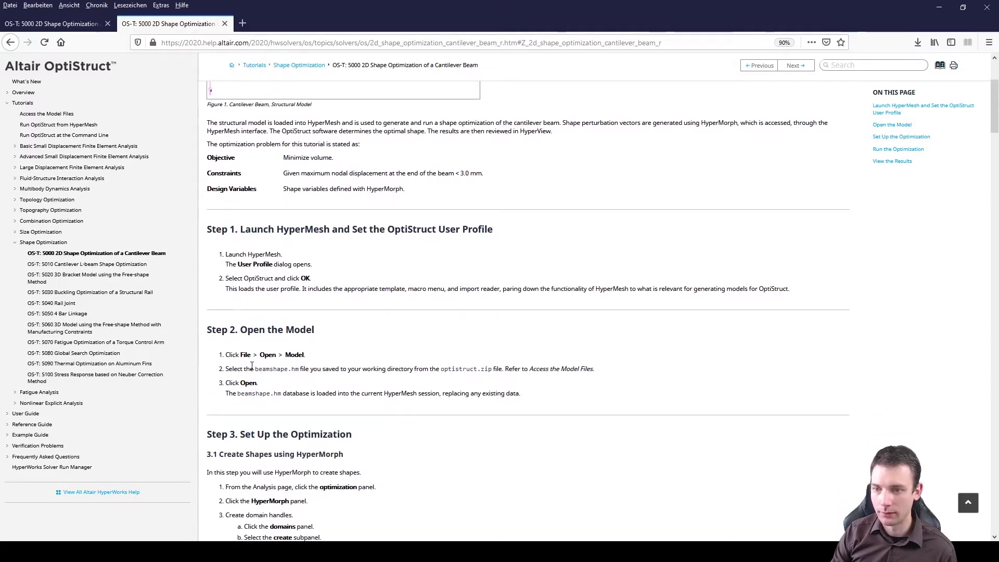
pyautogui.moveTo(257, 368); pyautogui.dragTo(301, 366)
pyautogui.click(208, 551)
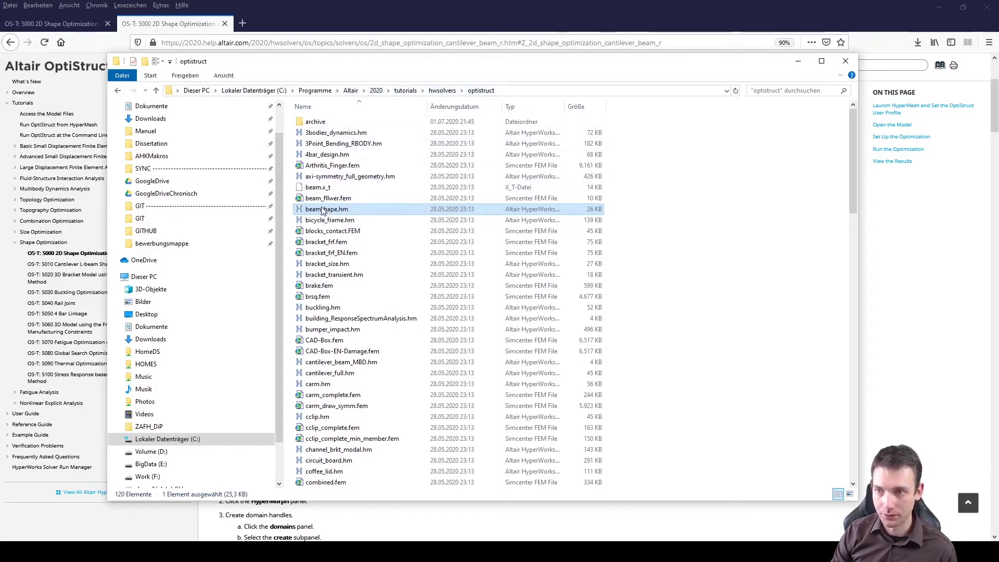
# - Switch to the HyperWorks results session beamshape.mvw and close it without saving
pyautogui.click(841, 556)
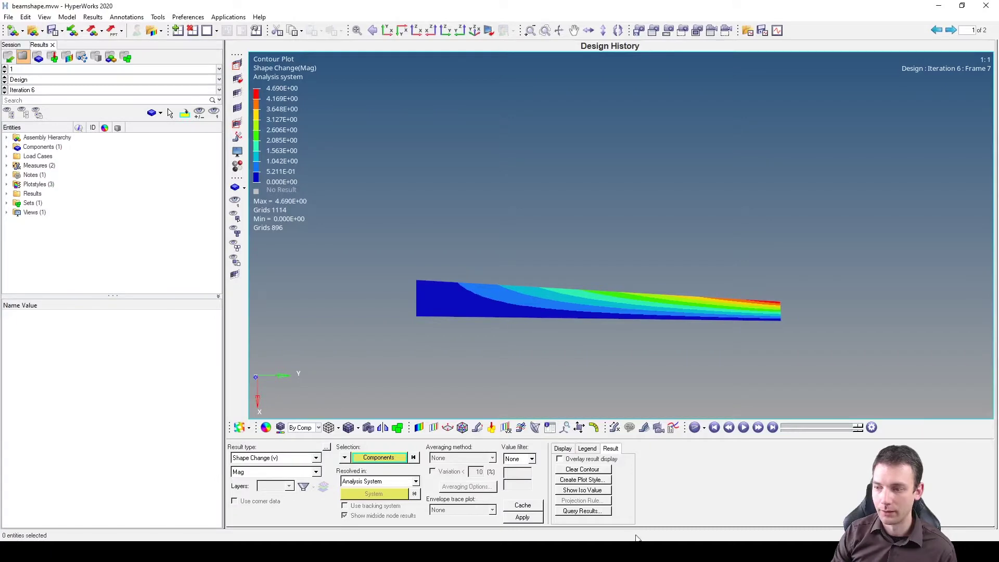
pyautogui.rightClick(651, 552)
pyautogui.click(661, 531)
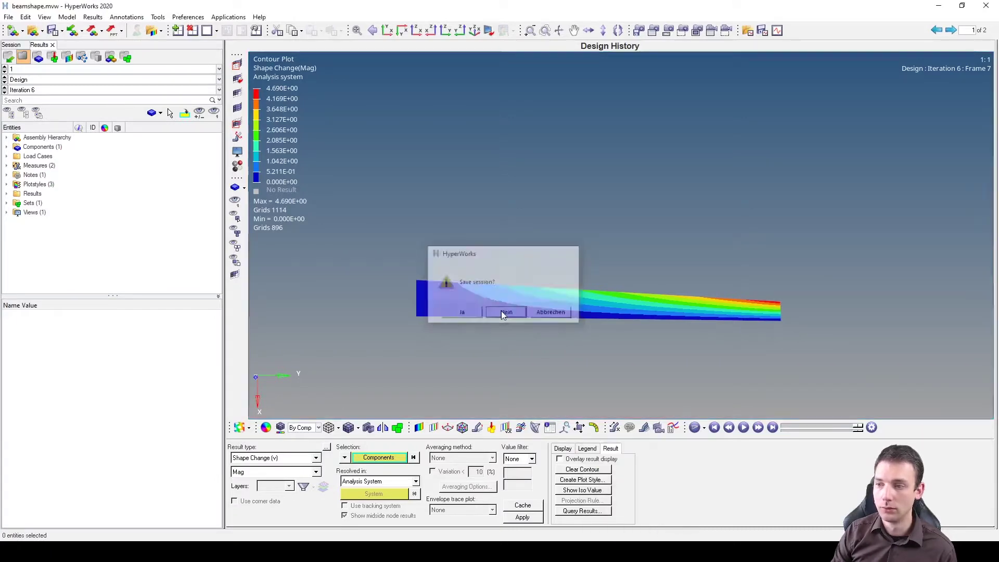
pyautogui.click(506, 312)
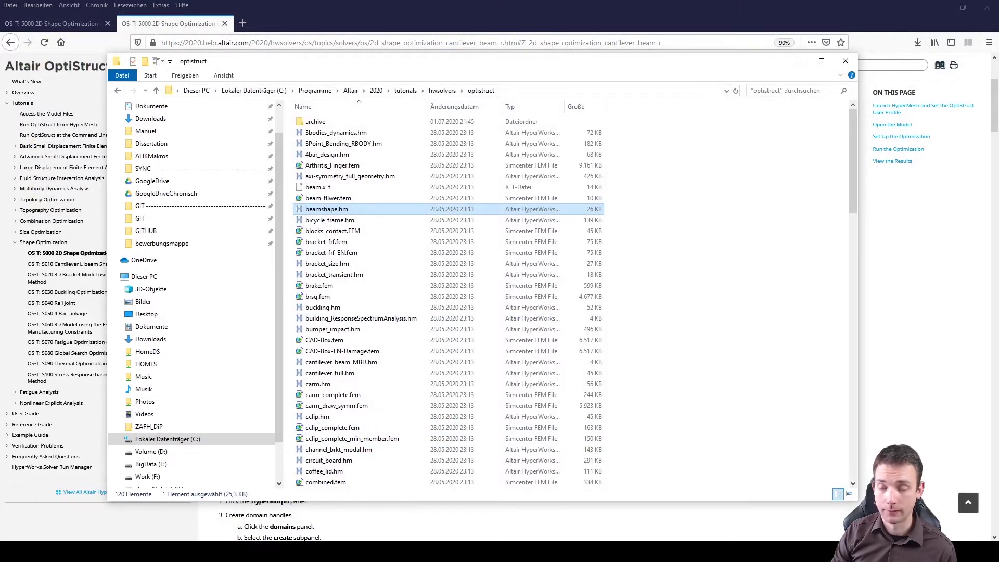
# - Switch to the empty HyperWorks OptiStruct session and load beamshape.hm from the tutorials folder into the current solver interface
pyautogui.click(514, 517)
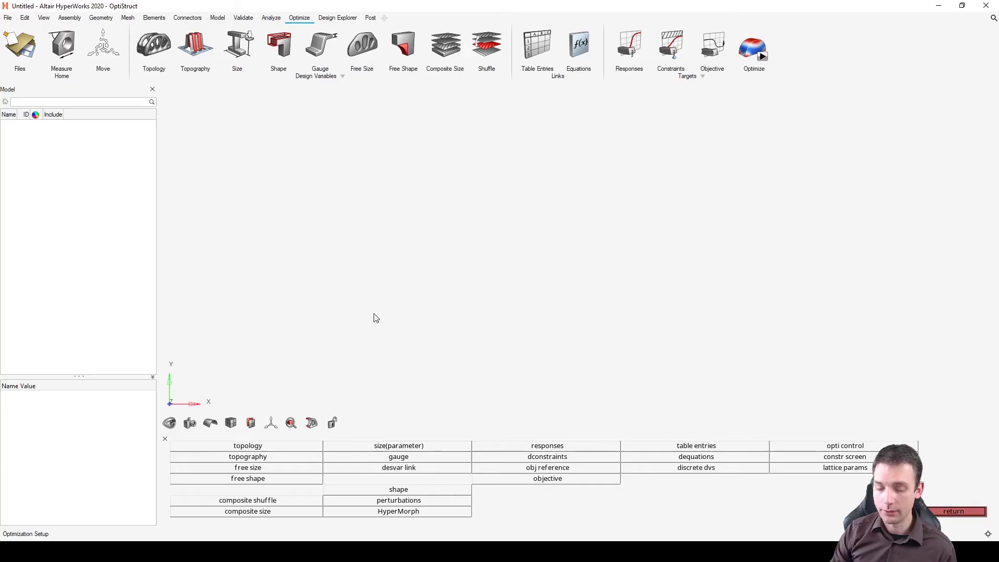
pyautogui.hotkey('ctrl', 'o')
pyautogui.click(328, 209)
pyautogui.moveTo(328, 209); pyautogui.dragTo(885, 196)
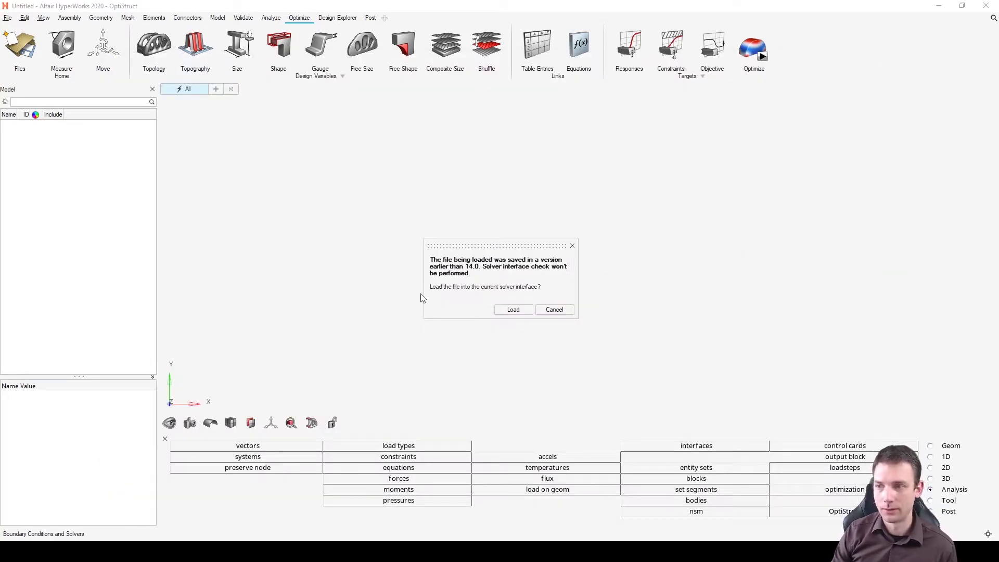
pyautogui.click(513, 311)
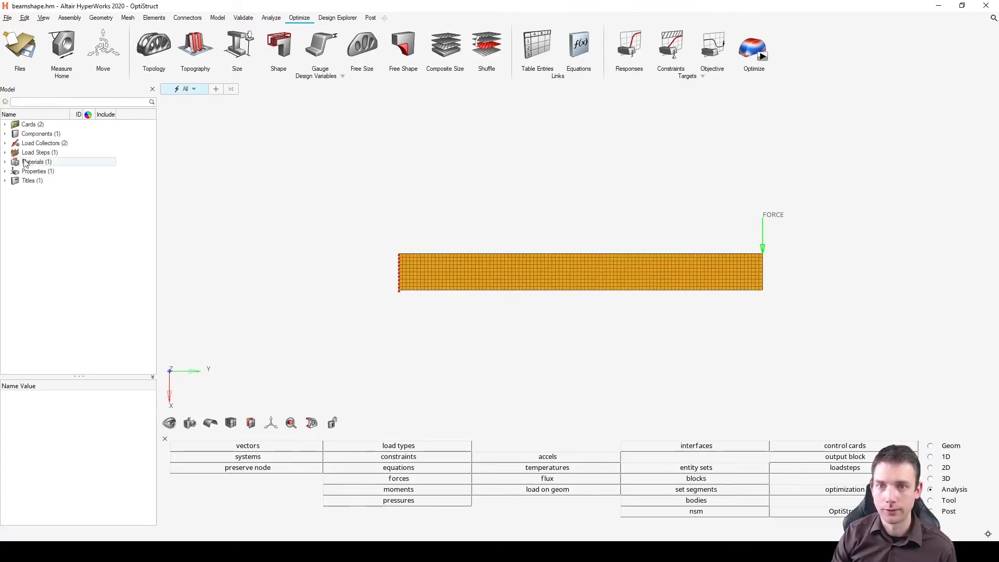
# - Expand all model browser entries and examine the beam's component, loads, material and property
pyautogui.rightClick(70, 250)
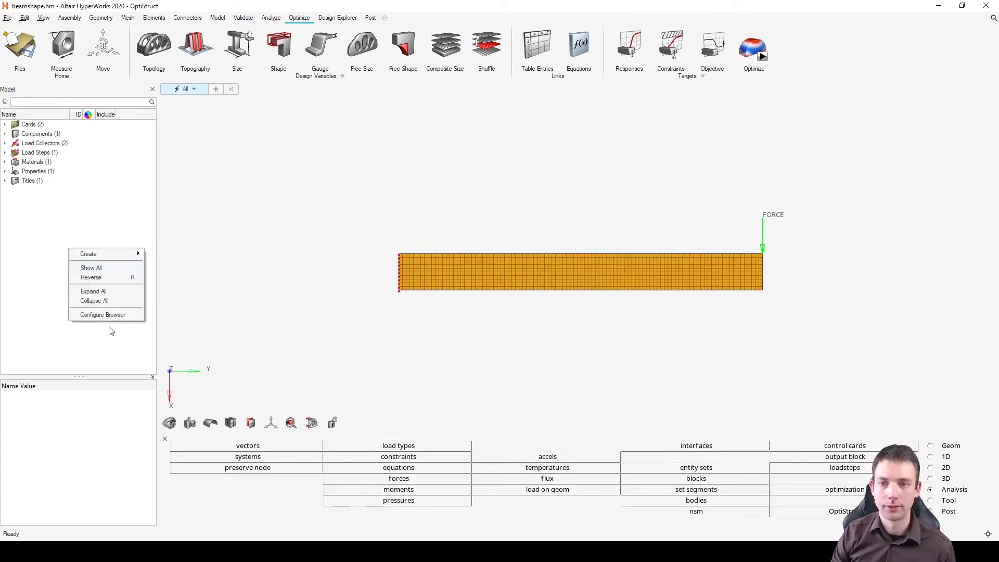
pyautogui.click(99, 291)
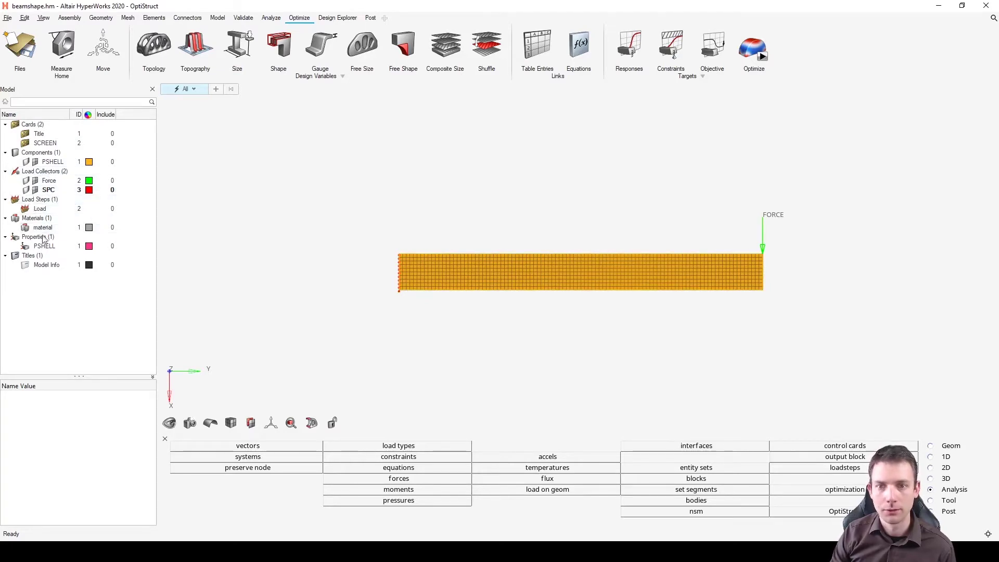
pyautogui.keyDown('ctrl'); pyautogui.moveTo(598, 343); pyautogui.dragTo(599, 314); pyautogui.keyUp('ctrl')
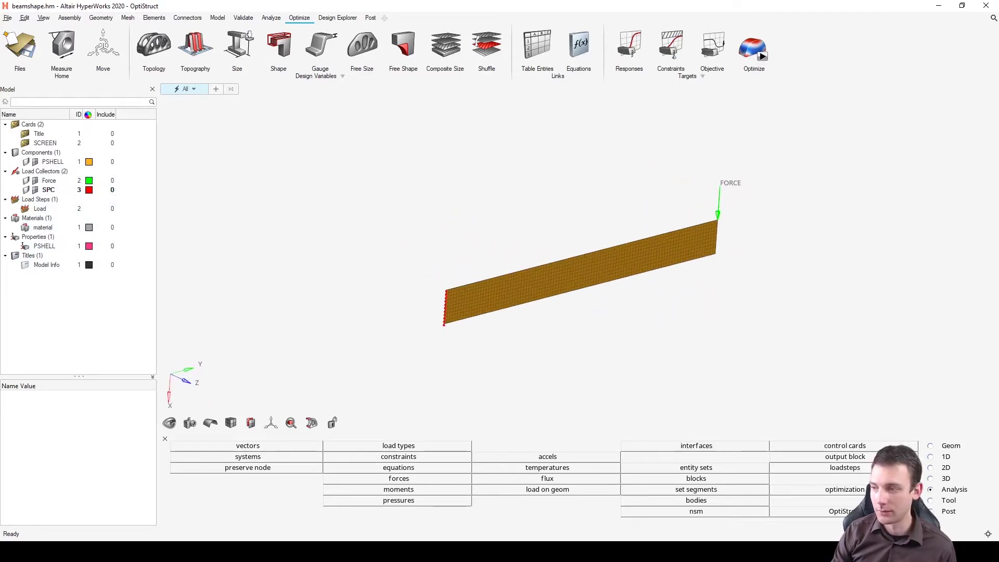
# - Find the Domains tool by searching for "domains" and generate domains and handles for the beam with auto functions
pyautogui.click(994, 18)
pyautogui.write('domains')
pyautogui.press('Return')
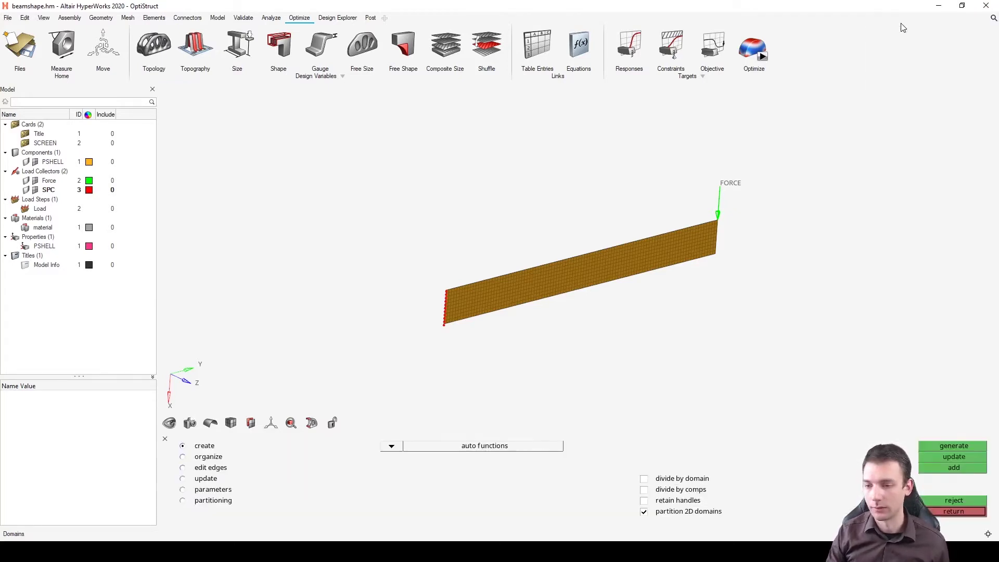
pyautogui.click(954, 446)
pyautogui.keyDown('ctrl'); pyautogui.moveTo(807, 375); pyautogui.dragTo(618, 289); pyautogui.keyUp('ctrl')
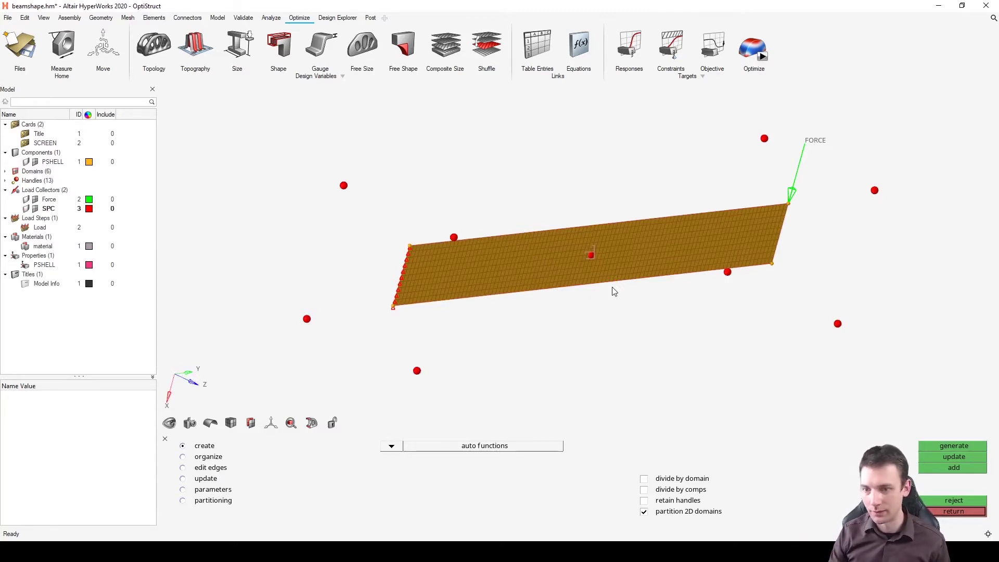
pyautogui.keyDown('ctrl'); pyautogui.moveTo(729, 317); pyautogui.dragTo(663, 251); pyautogui.keyUp('ctrl')
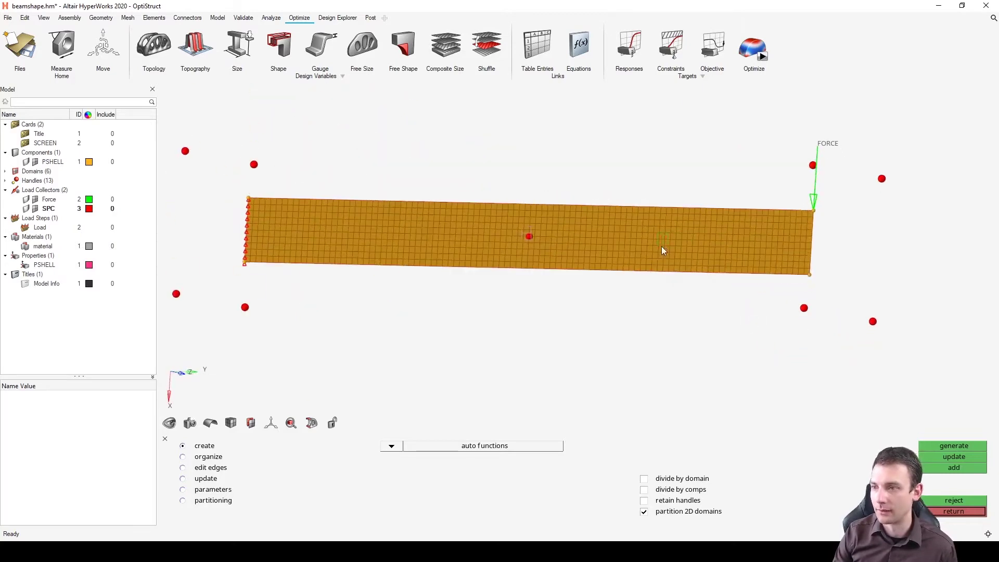
pyautogui.scroll(-2, 662, 251)
pyautogui.click(954, 511)
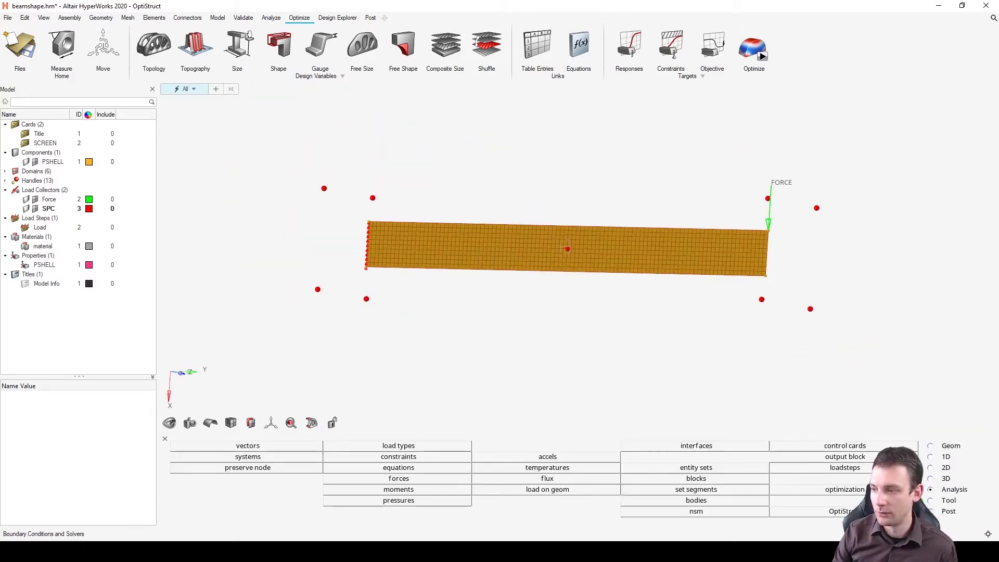
# - Try out HyperMorph by interactively moving the handles at the beam's loaded end, and undo all the morphing
pyautogui.click(844, 489)
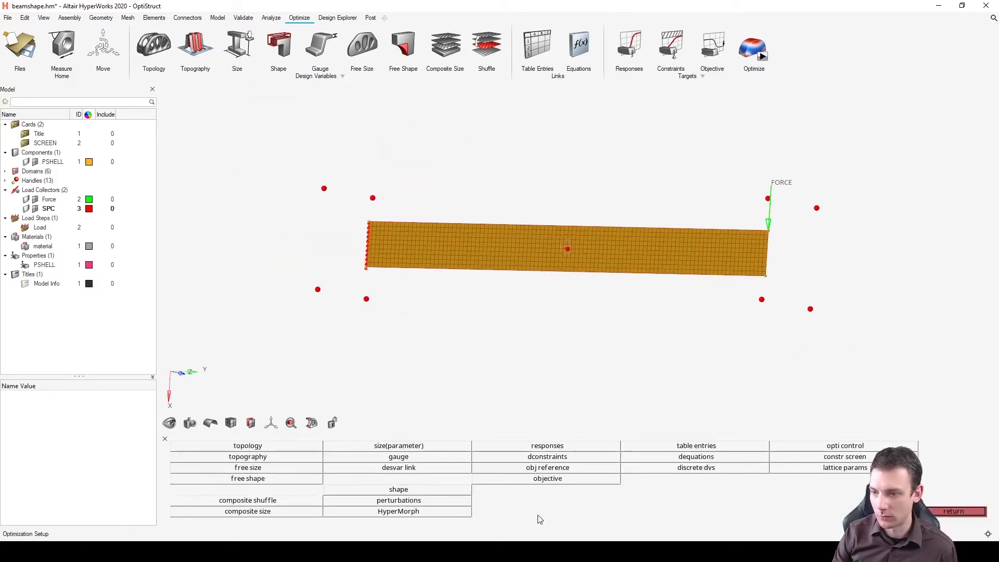
pyautogui.click(435, 513)
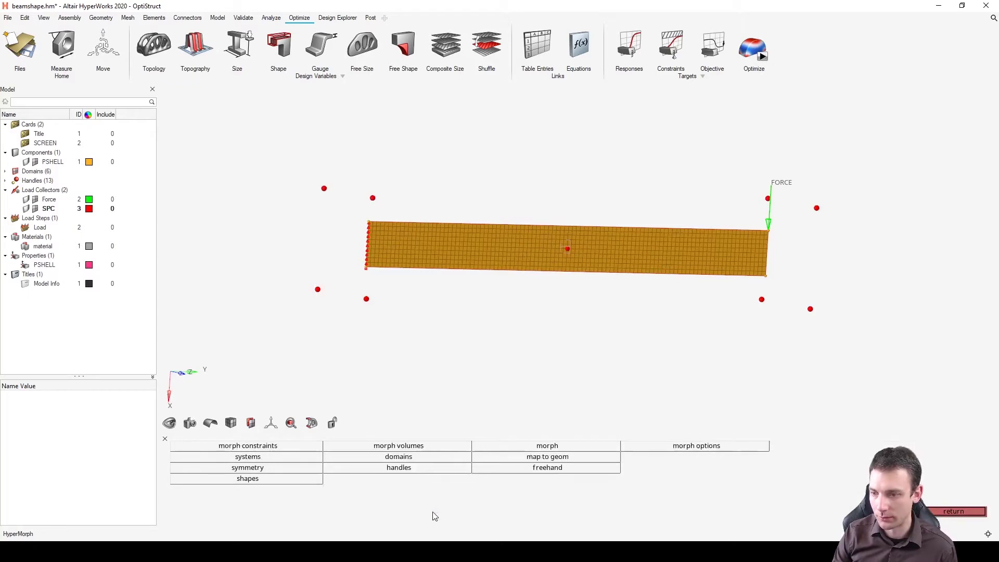
pyautogui.click(559, 470)
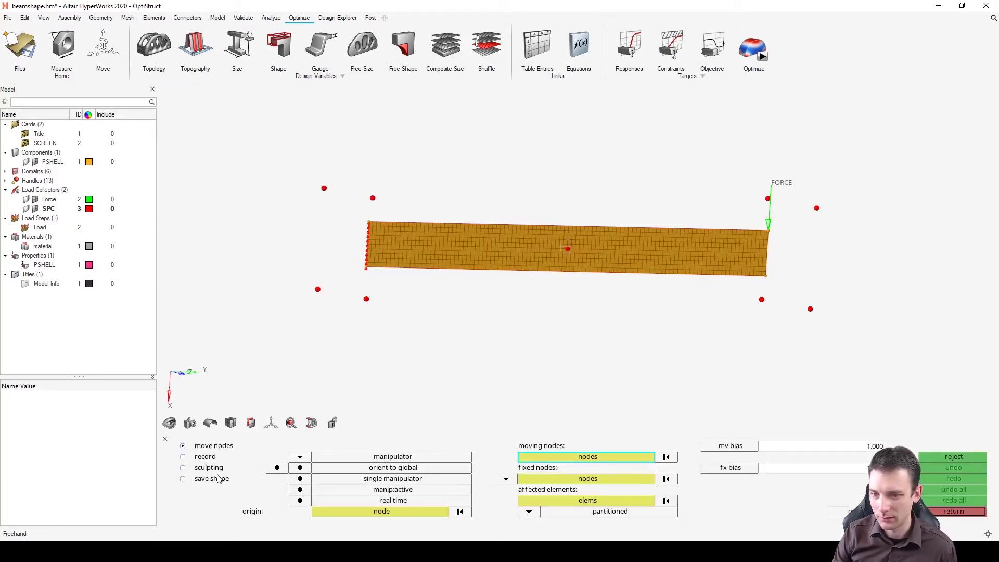
pyautogui.click(954, 511)
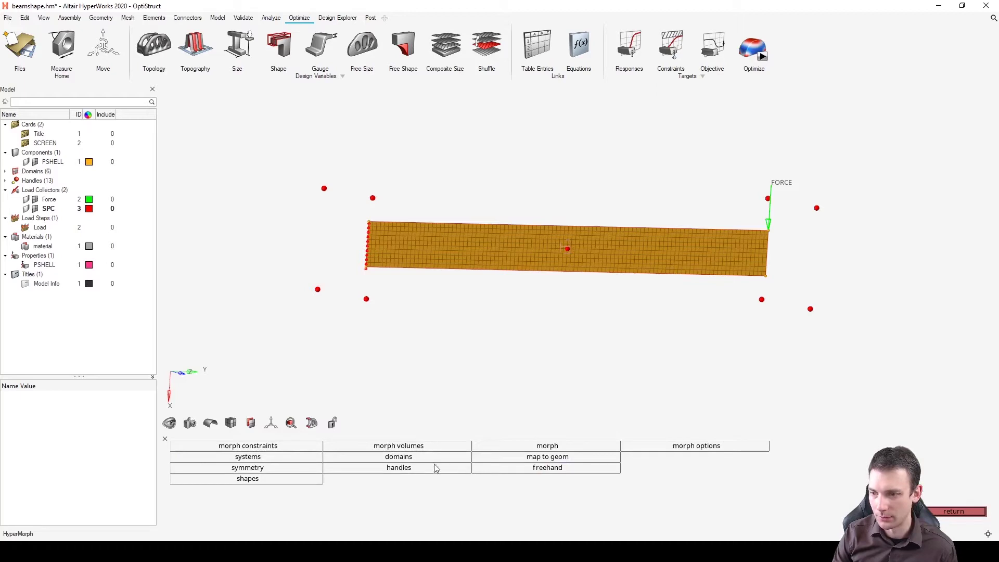
pyautogui.click(556, 448)
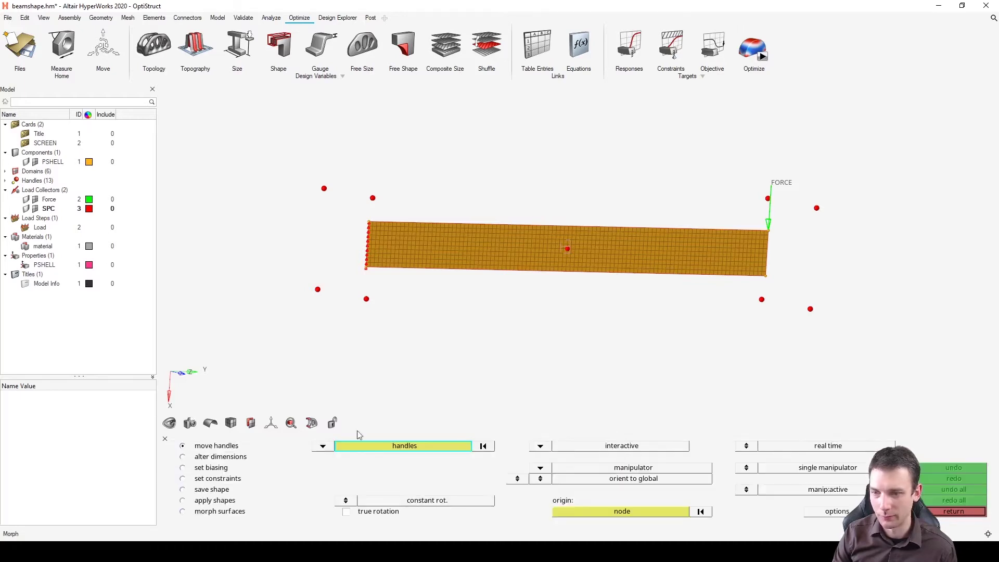
pyautogui.keyDown('shift'); pyautogui.moveTo(885, 165); pyautogui.dragTo(721, 228); pyautogui.keyUp('shift')
pyautogui.keyDown('ctrl'); pyautogui.moveTo(782, 219); pyautogui.dragTo(927, 244); pyautogui.keyUp('ctrl')
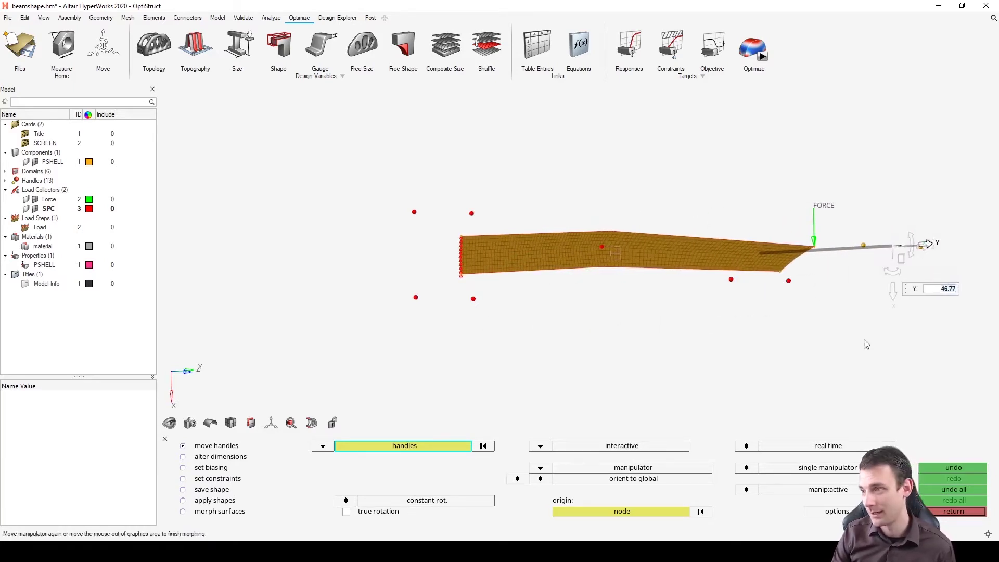
pyautogui.click(954, 489)
pyautogui.click(954, 511)
pyautogui.keyDown('ctrl'); pyautogui.moveTo(748, 277); pyautogui.dragTo(696, 301); pyautogui.keyUp('ctrl')
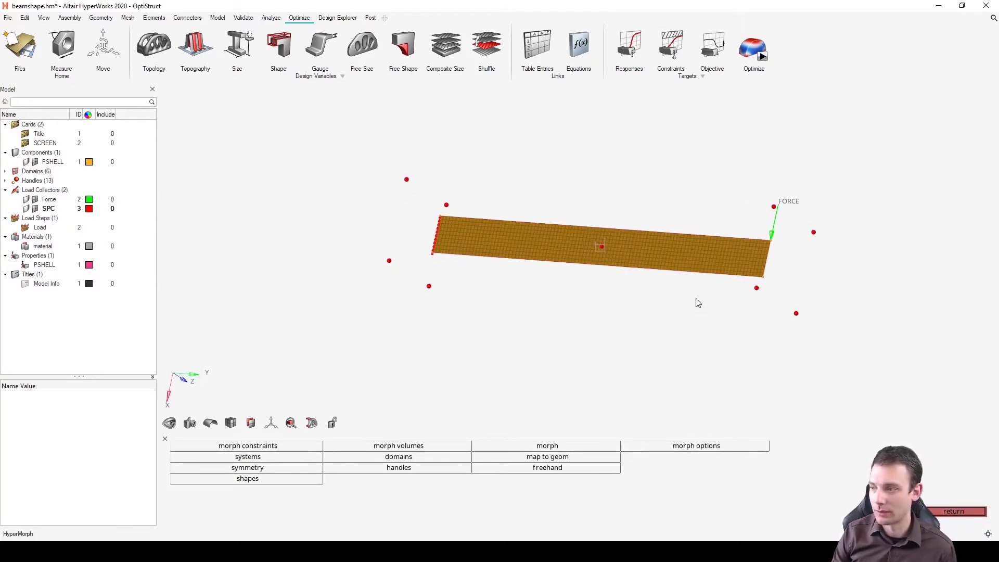
# - Delete all domains and handles from the model and fit the beam in view
pyautogui.click(40, 173)
pyautogui.keyDown('shift'); pyautogui.click(42, 180); pyautogui.keyUp('shift')
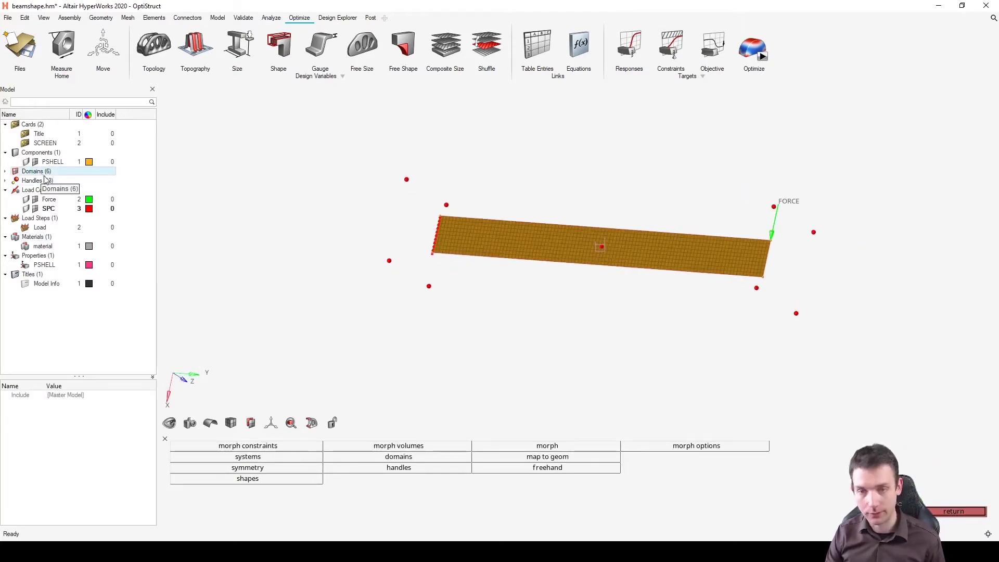
pyautogui.press('Delete')
pyautogui.keyDown('ctrl'); pyautogui.moveTo(497, 155); pyautogui.dragTo(604, 236); pyautogui.keyUp('ctrl')
pyautogui.press('f')
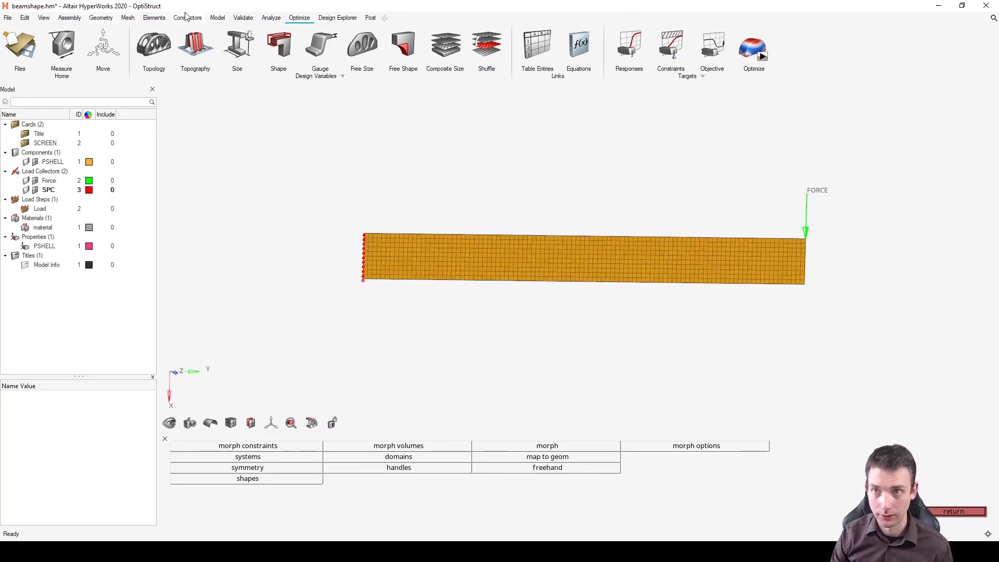
# - Look at the Edit Shapes dialog of the mesh morphing tools and close it
pyautogui.click(126, 19)
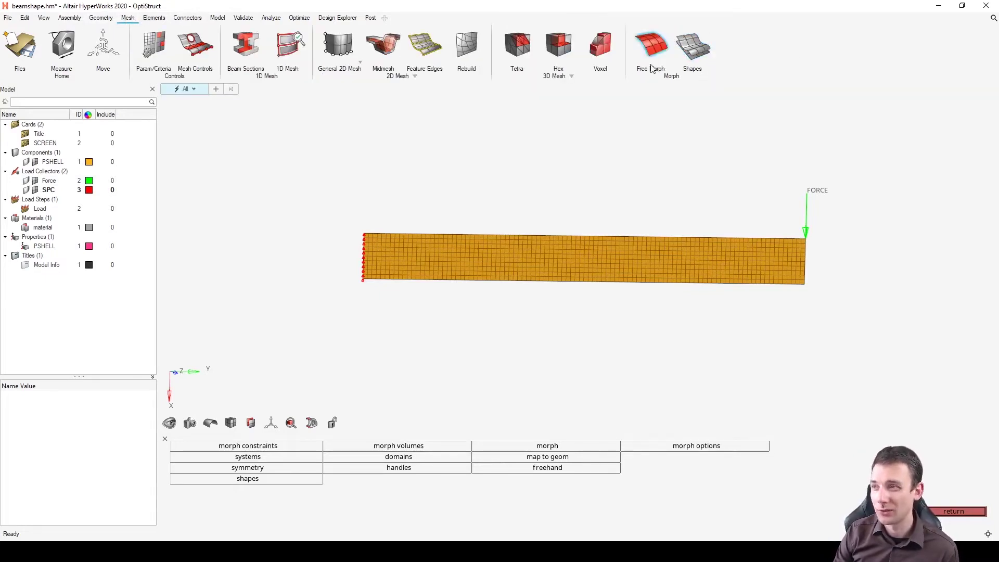
pyautogui.click(694, 51)
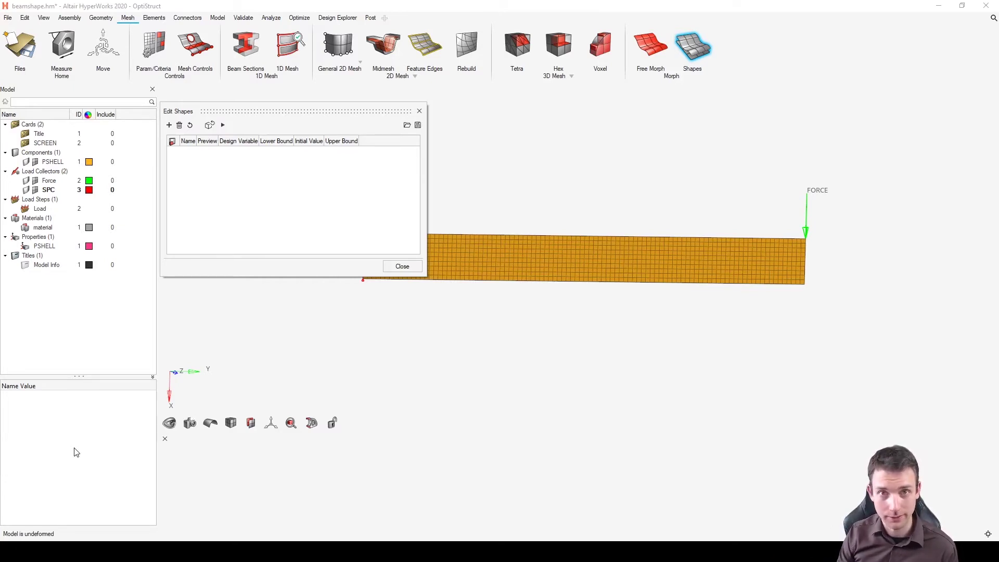
pyautogui.click(405, 266)
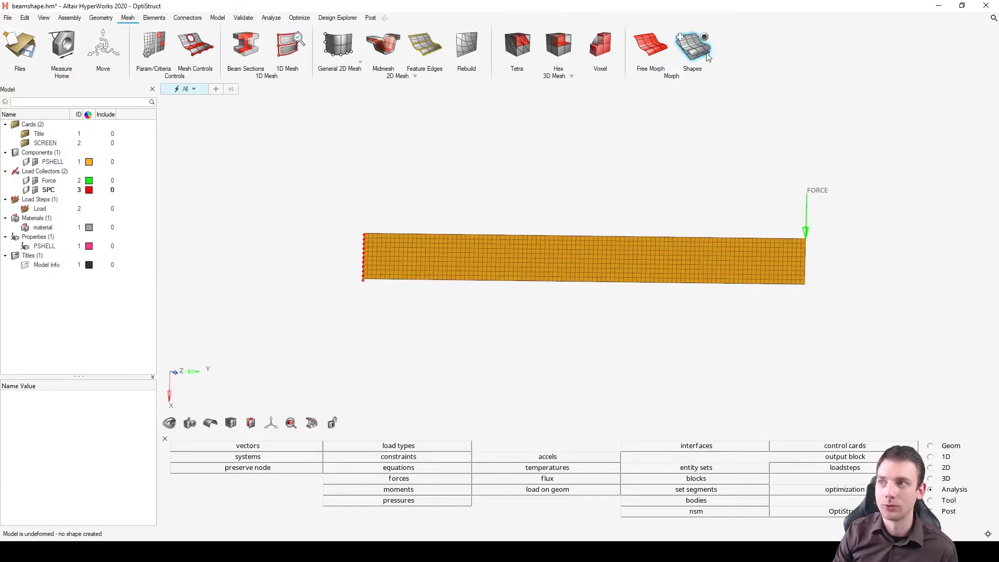
# - Start Free Morph with automatic anchors disabled and select all elements of the beam as the morph area
pyautogui.click(654, 47)
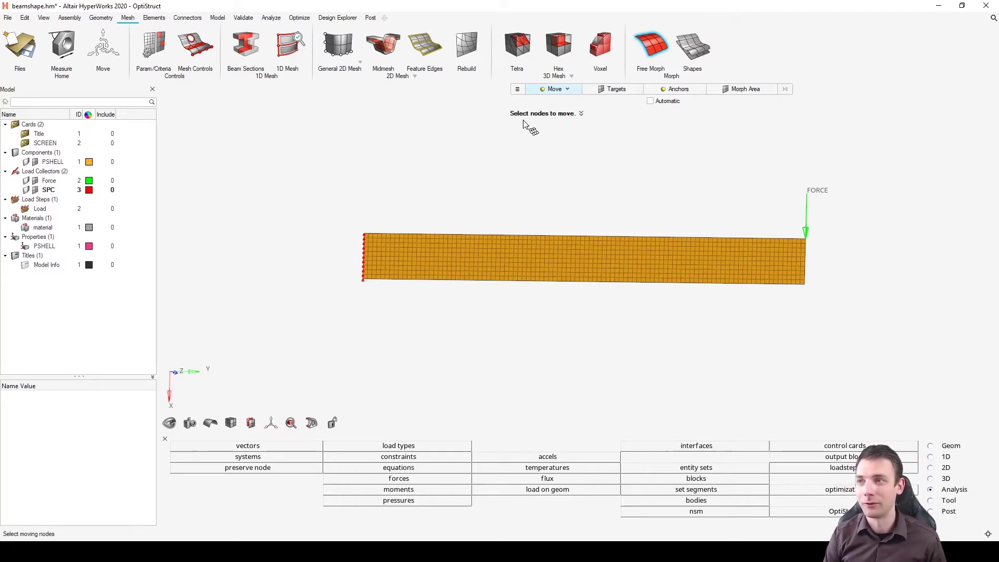
pyautogui.click(561, 89)
pyautogui.click(551, 101)
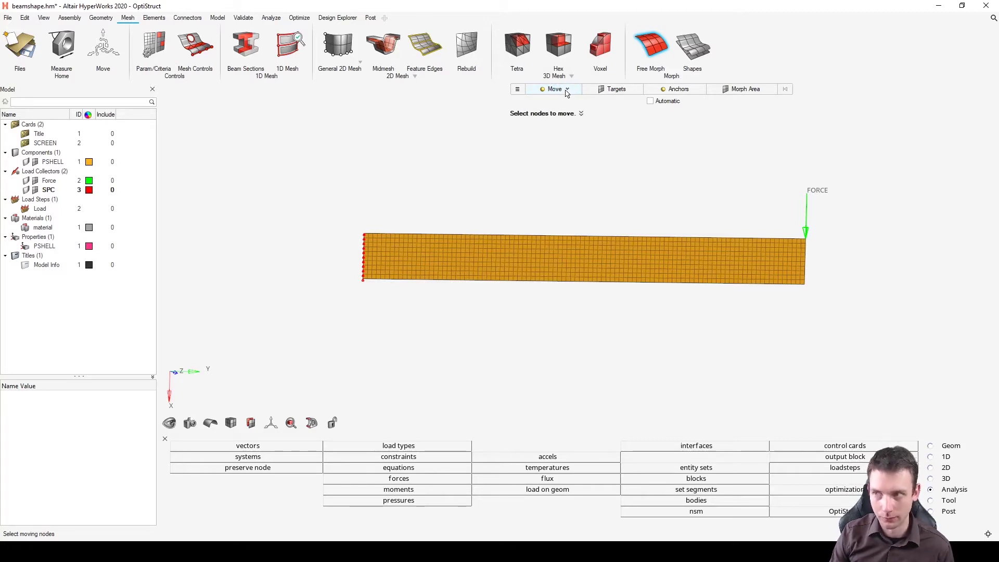
pyautogui.click(668, 102)
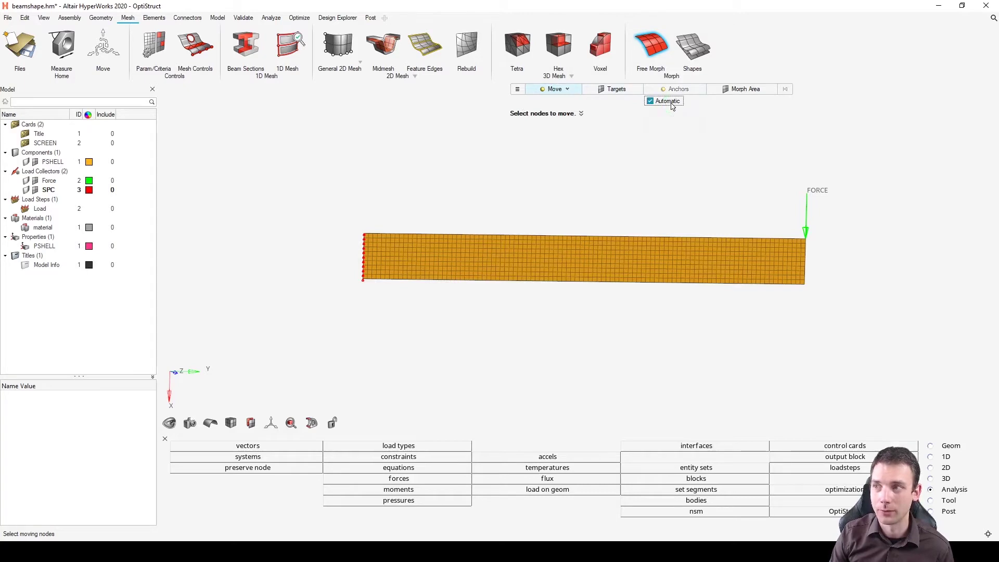
pyautogui.click(650, 102)
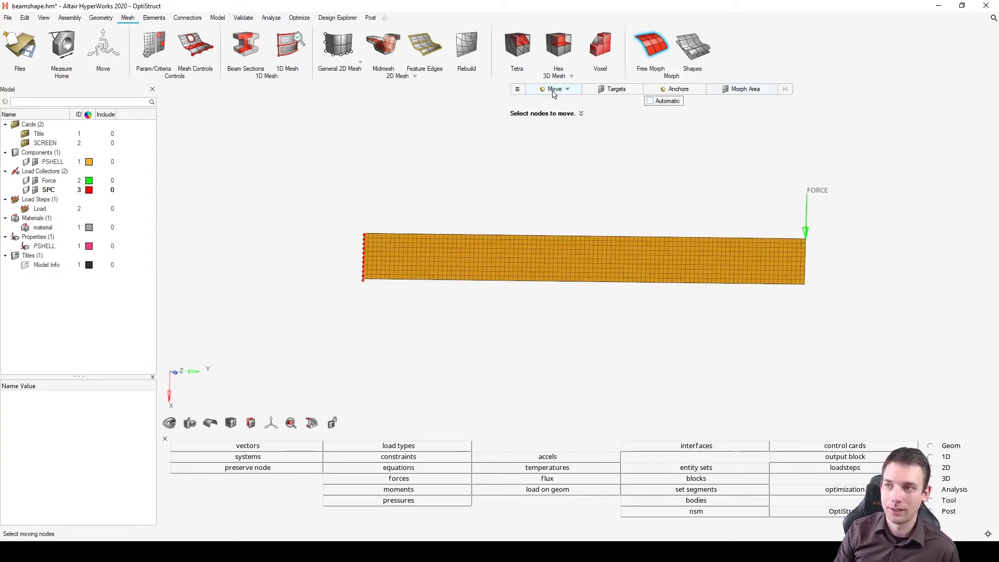
pyautogui.click(742, 91)
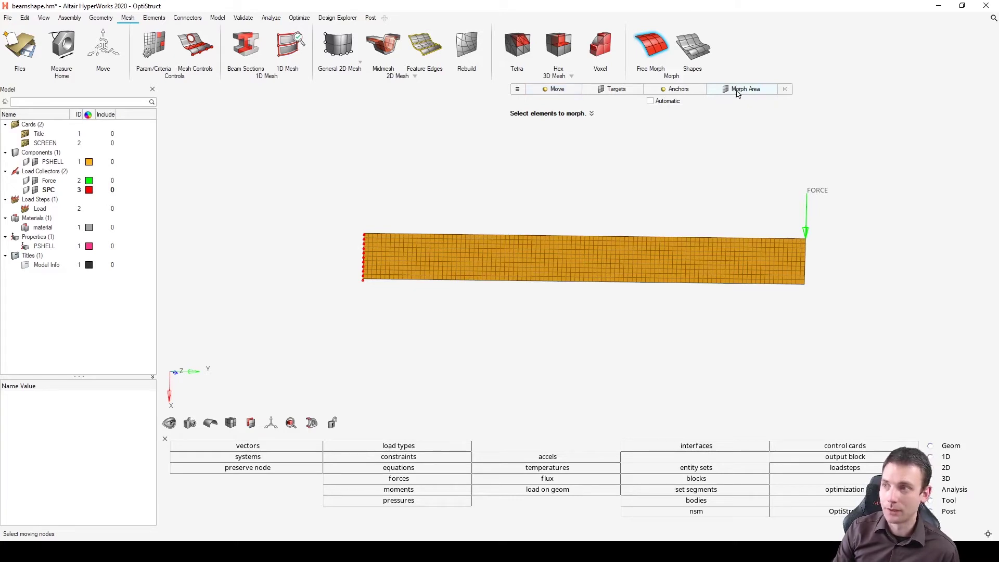
pyautogui.moveTo(850, 178); pyautogui.dragTo(236, 369)
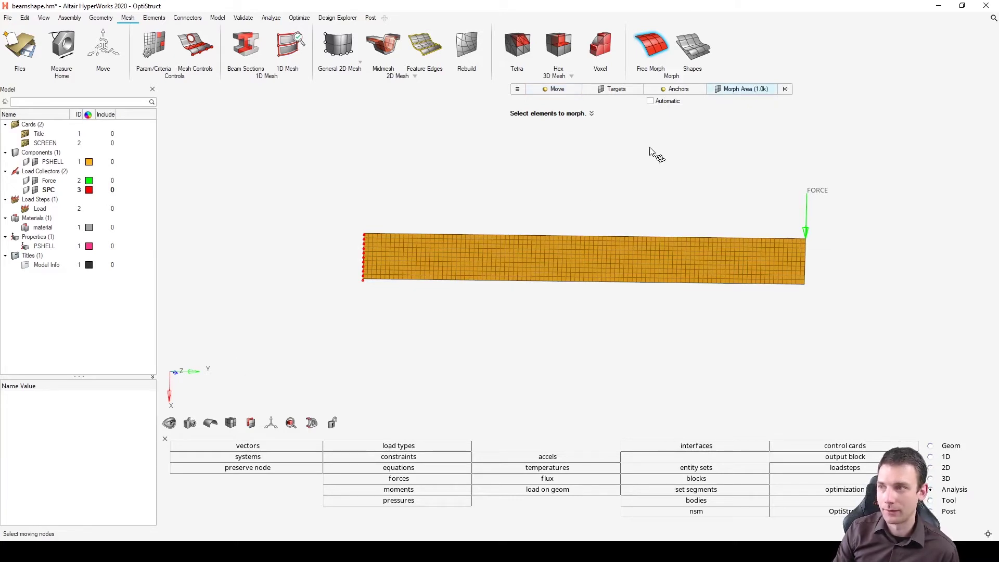
# - Select the nodes along the beam's entire upper edge as the nodes to move, using By Path selection with path preview
pyautogui.click(549, 90)
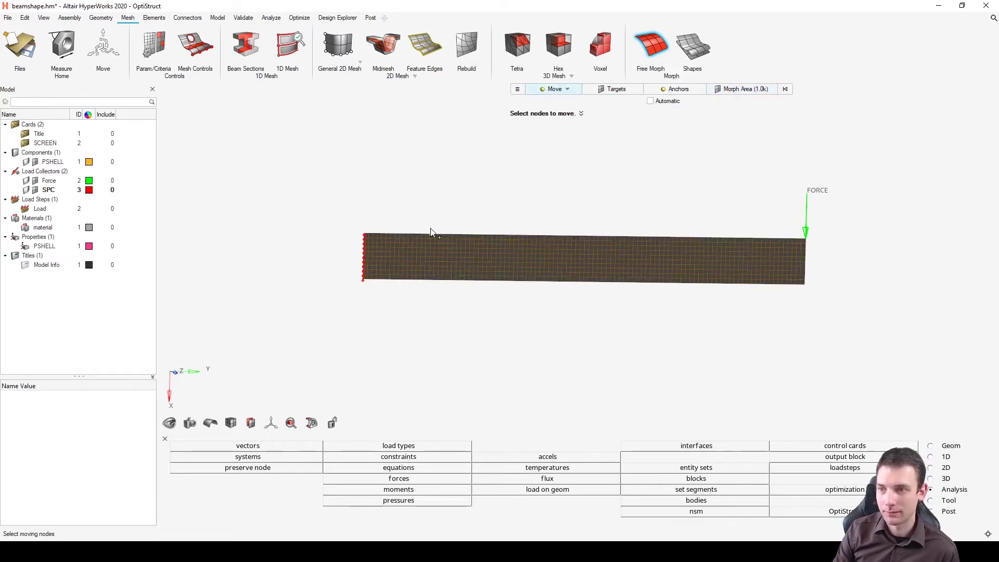
pyautogui.click(438, 280)
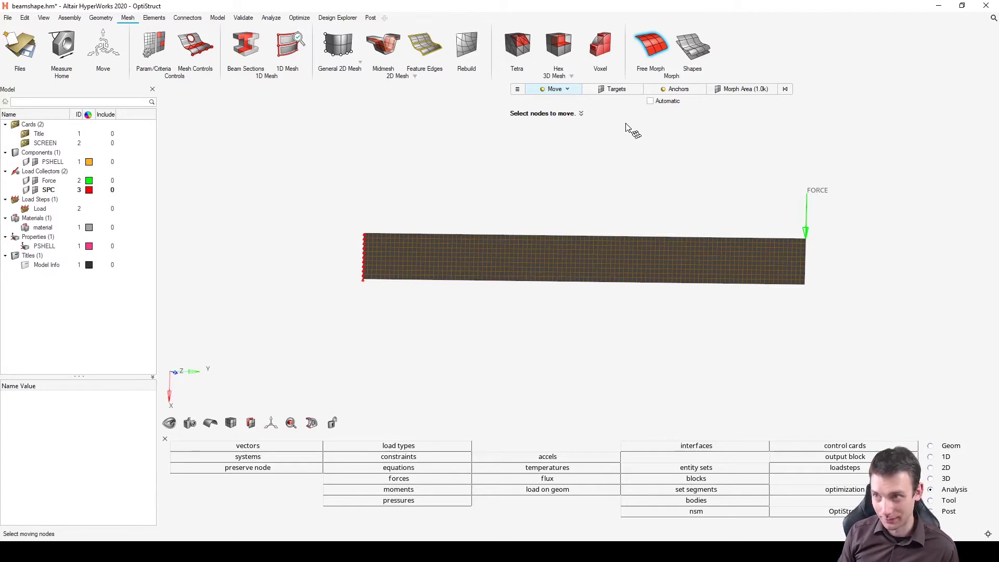
pyautogui.hotkey('shift', 'a')
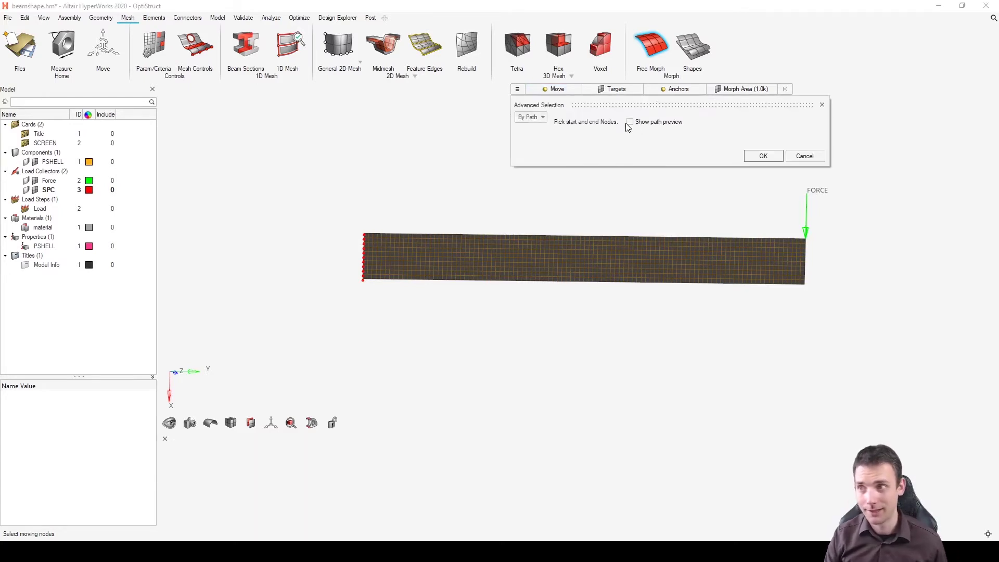
pyautogui.click(531, 117)
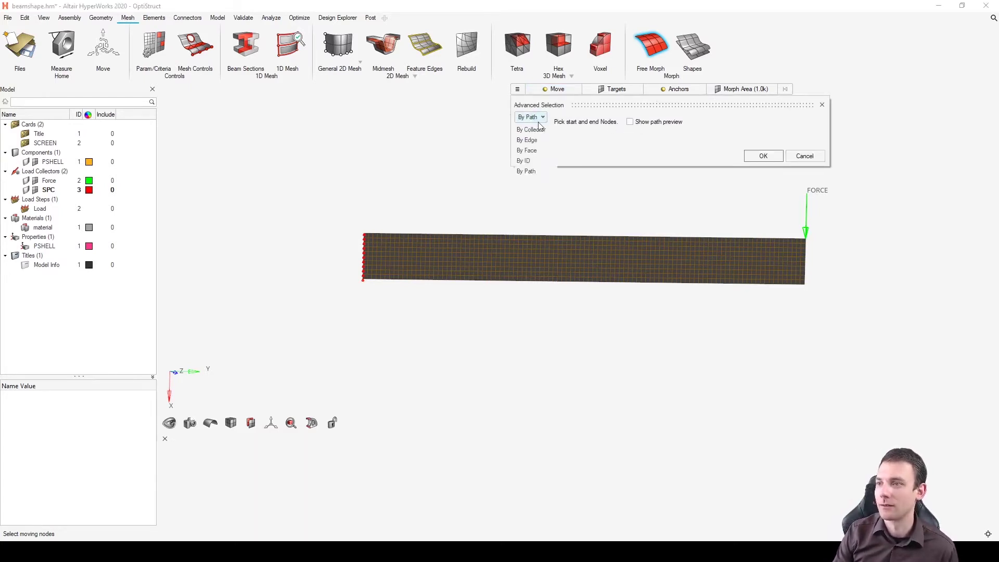
pyautogui.click(539, 174)
pyautogui.click(542, 120)
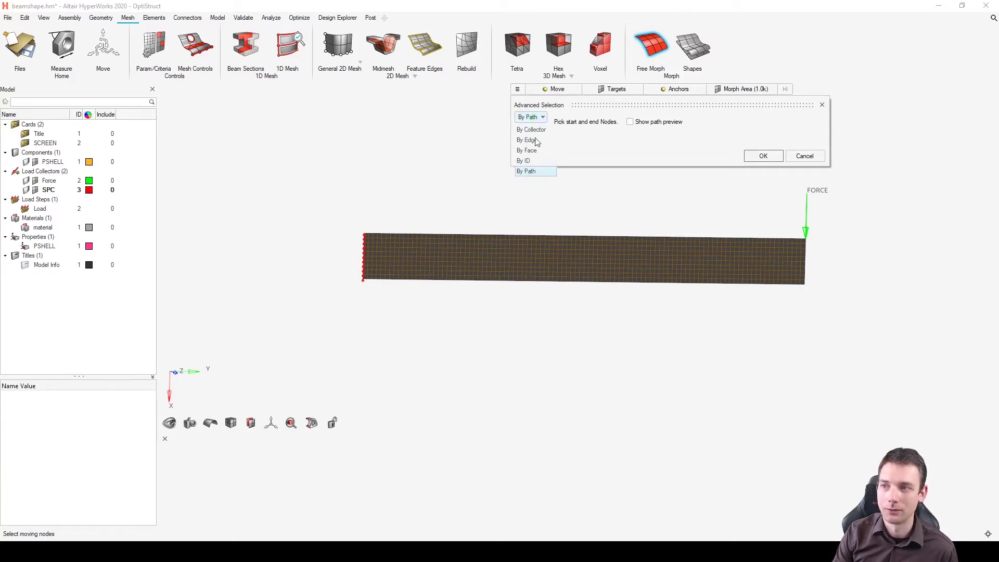
pyautogui.click(538, 174)
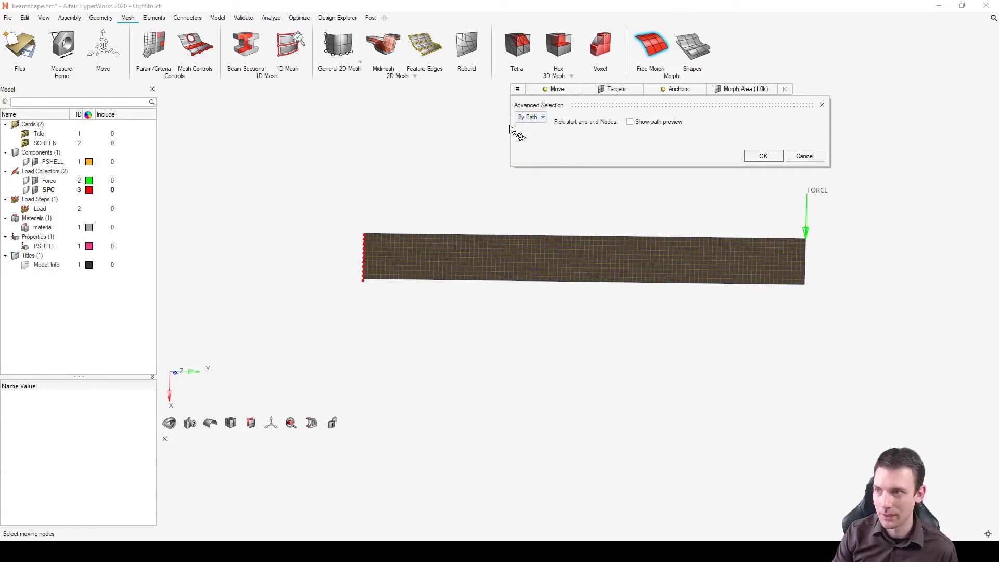
pyautogui.click(632, 123)
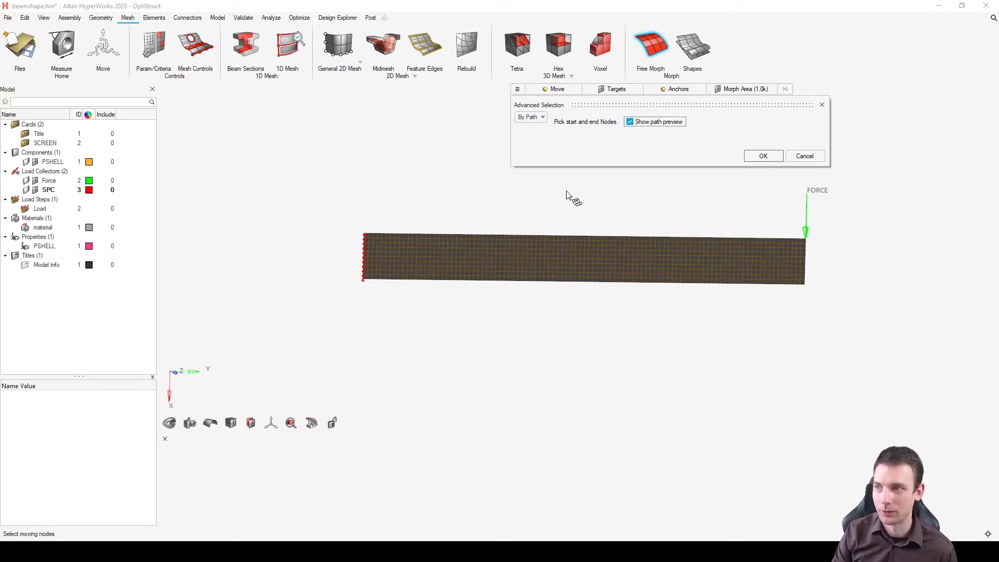
pyautogui.click(366, 237)
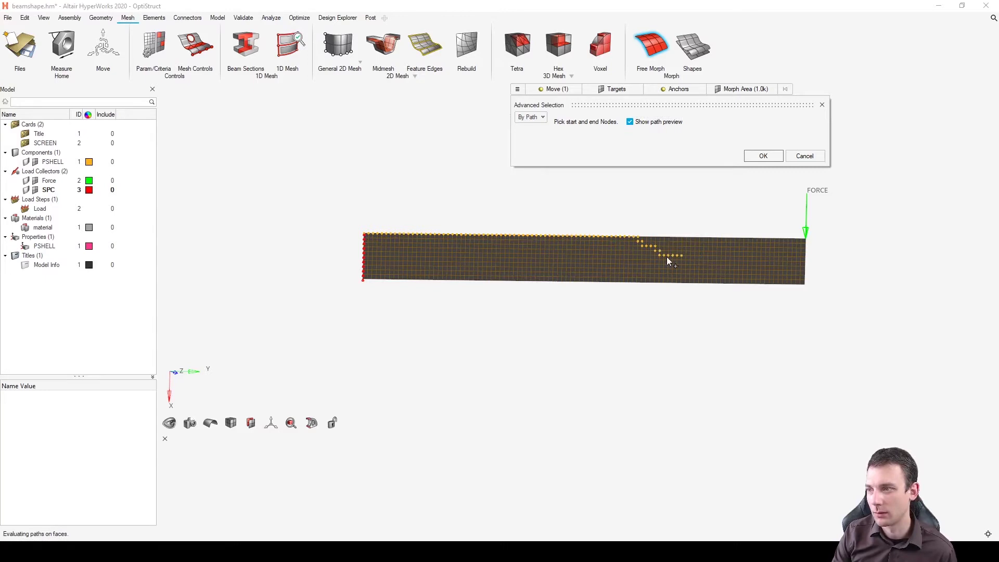
pyautogui.click(807, 240)
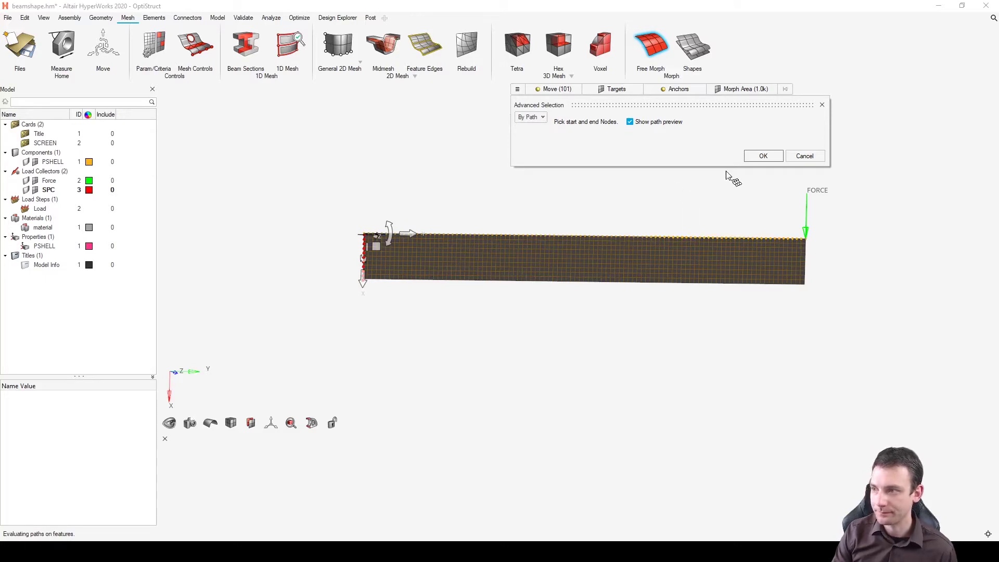
pyautogui.click(763, 156)
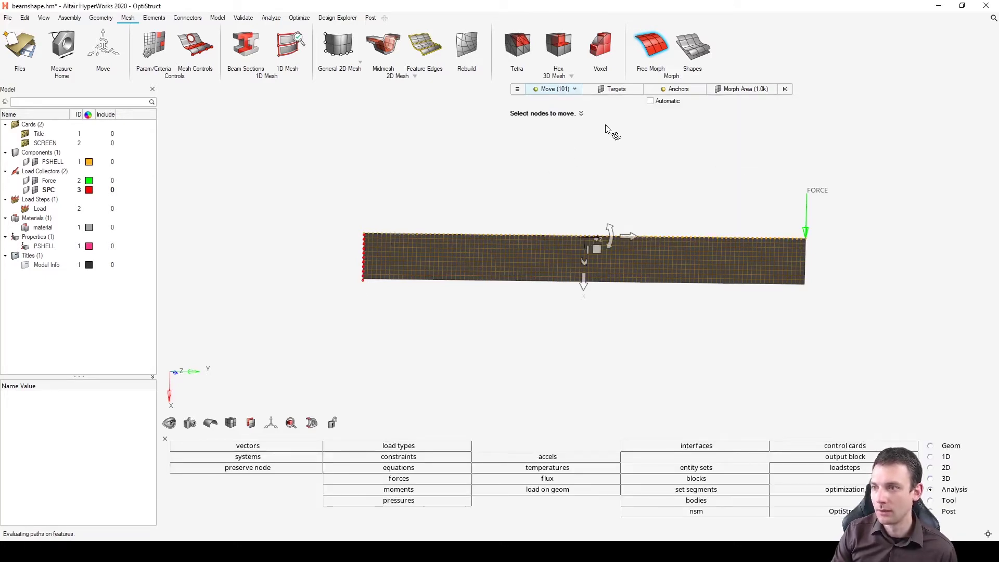
# - Try out translating the selected upper-edge nodes along X and rotating them without anchors, and undo the morph
pyautogui.keyDown('ctrl'); pyautogui.moveTo(552, 178); pyautogui.dragTo(523, 167); pyautogui.keyUp('ctrl')
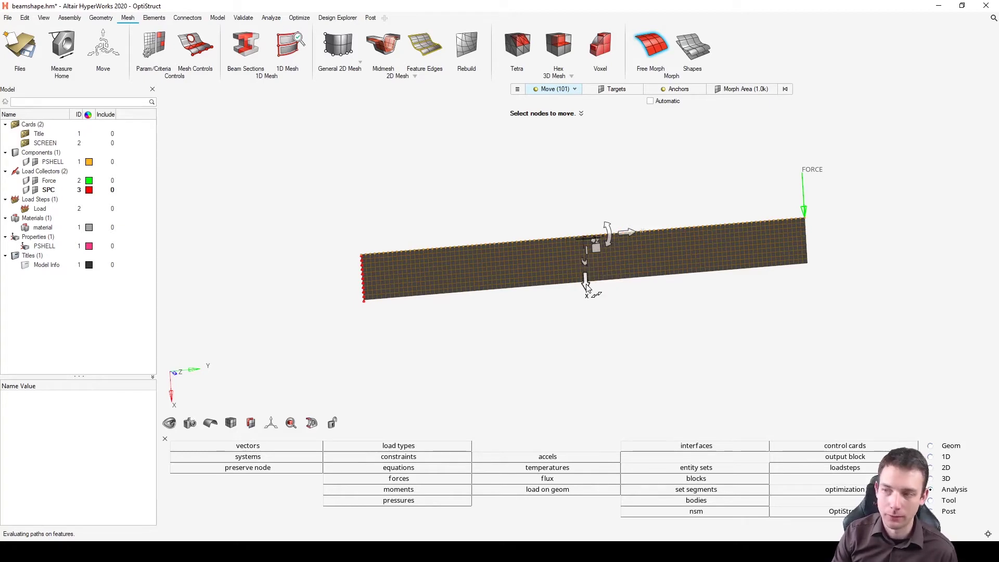
pyautogui.moveTo(587, 288); pyautogui.dragTo(569, 328)
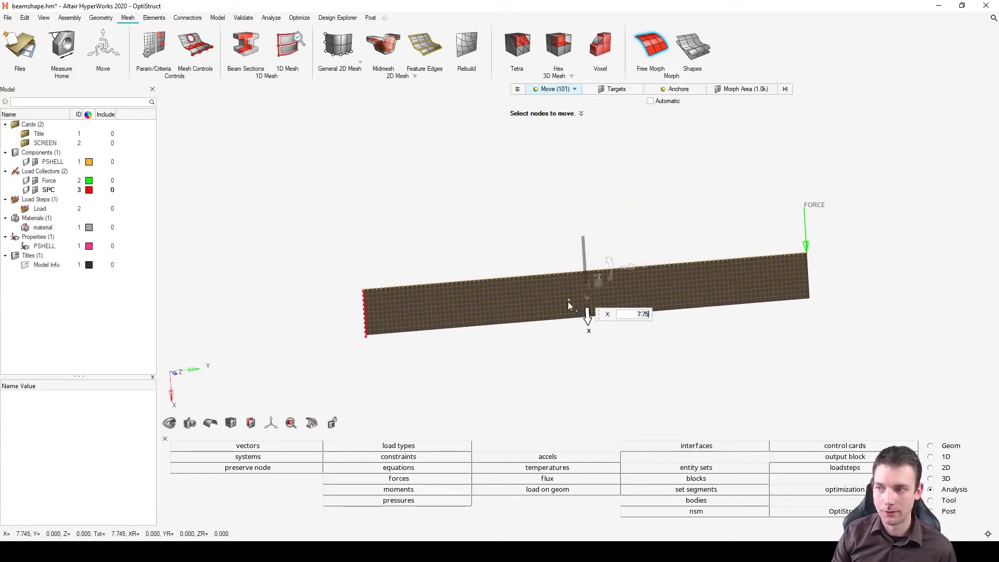
pyautogui.press('BackSpace')
pyautogui.press('BackSpace')
pyautogui.press('BackSpace')
pyautogui.press('BackSpace')
pyautogui.write('0')
pyautogui.press('Return')
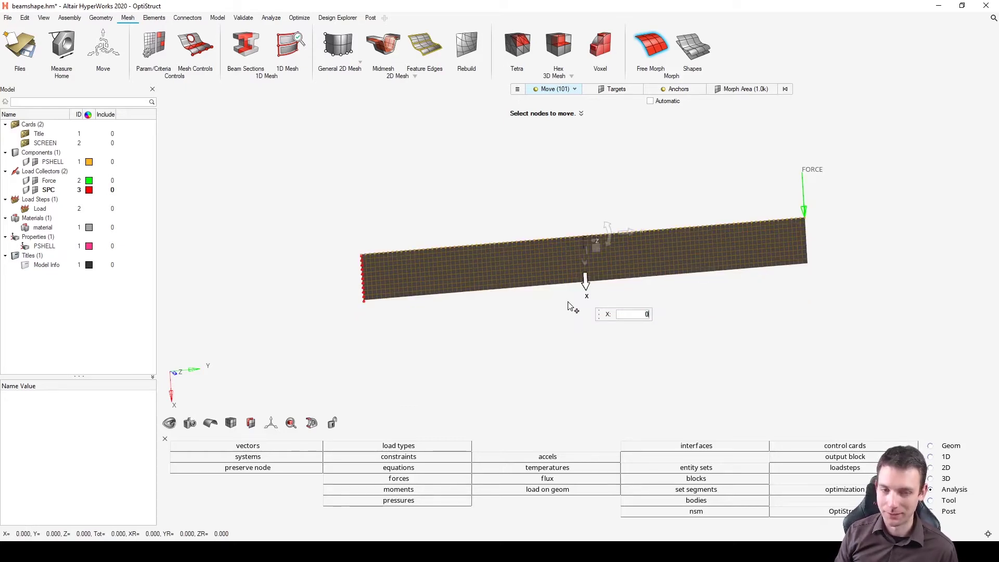
pyautogui.moveTo(607, 240); pyautogui.dragTo(530, 315)
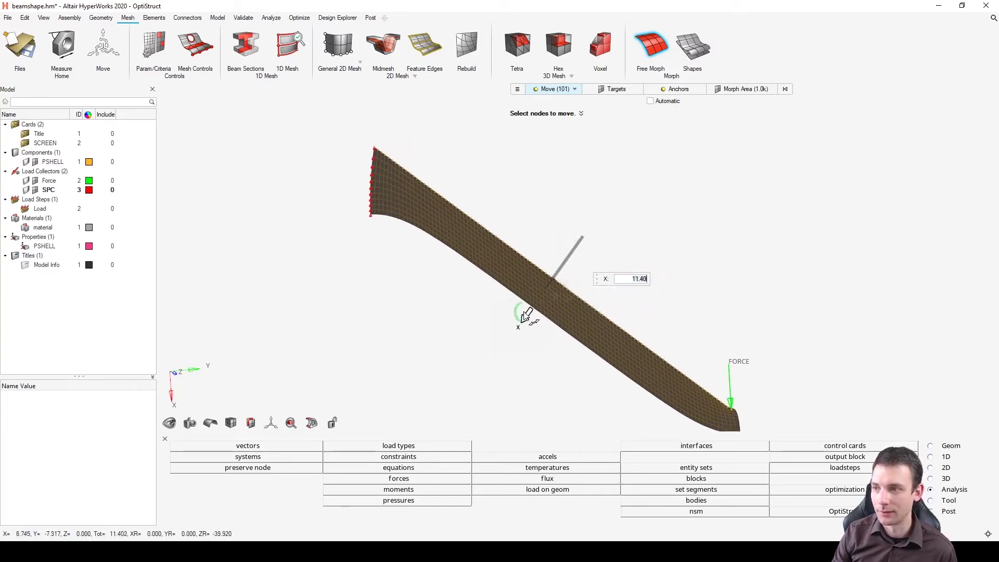
pyautogui.moveTo(581, 114)
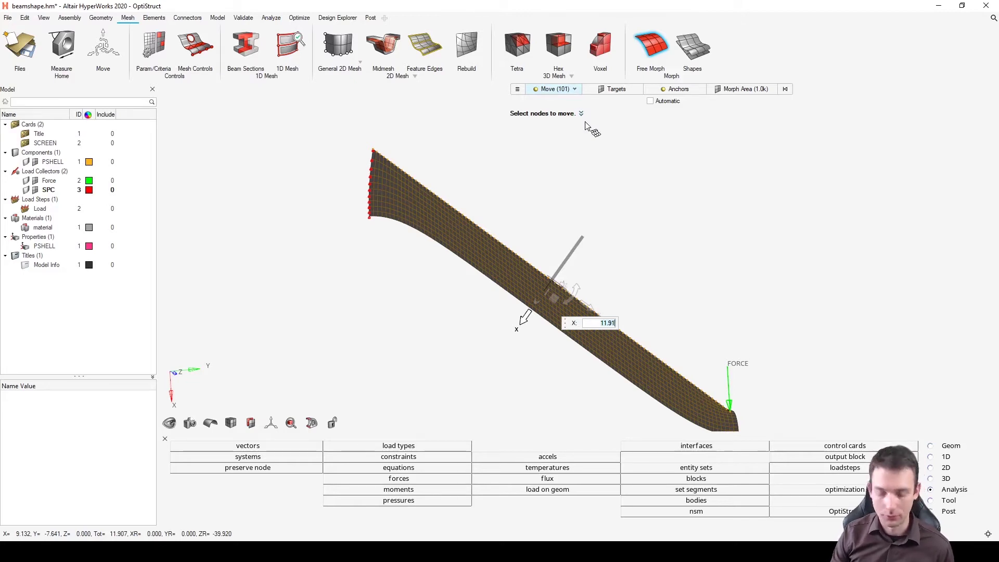
pyautogui.hotkey('ctrl', 'shift', 'z')
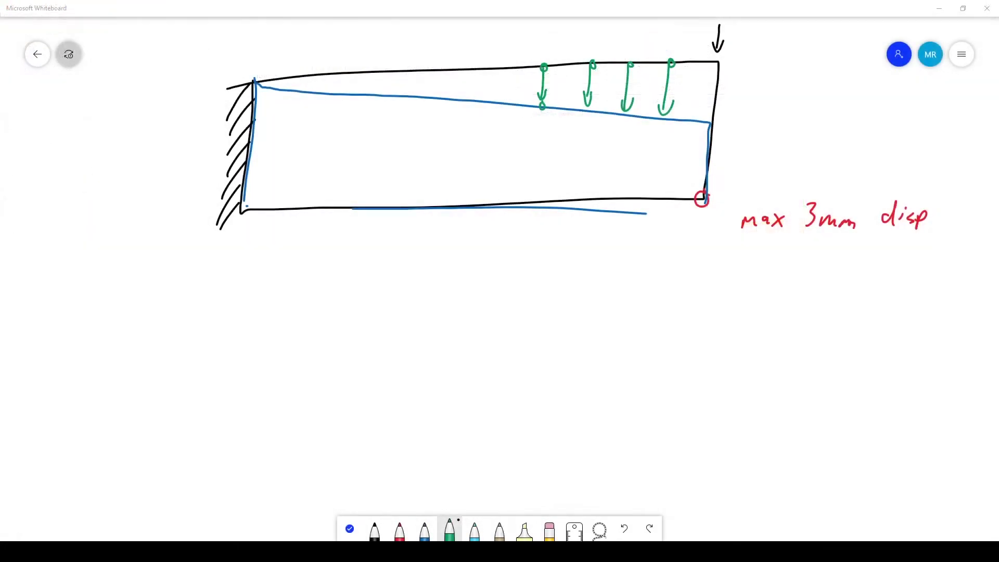
# - Switch to Microsoft Whiteboard and trace the beam's moving upper edge in light blue and its fixed end and lower edge in red
pyautogui.click(475, 530)
pyautogui.moveTo(269, 93)
pyautogui.mouseDown()
pyautogui.moveTo(281, 106)
pyautogui.moveTo(624, 146)
pyautogui.mouseUp()
pyautogui.moveTo(255, 85); pyautogui.dragTo(705, 129)
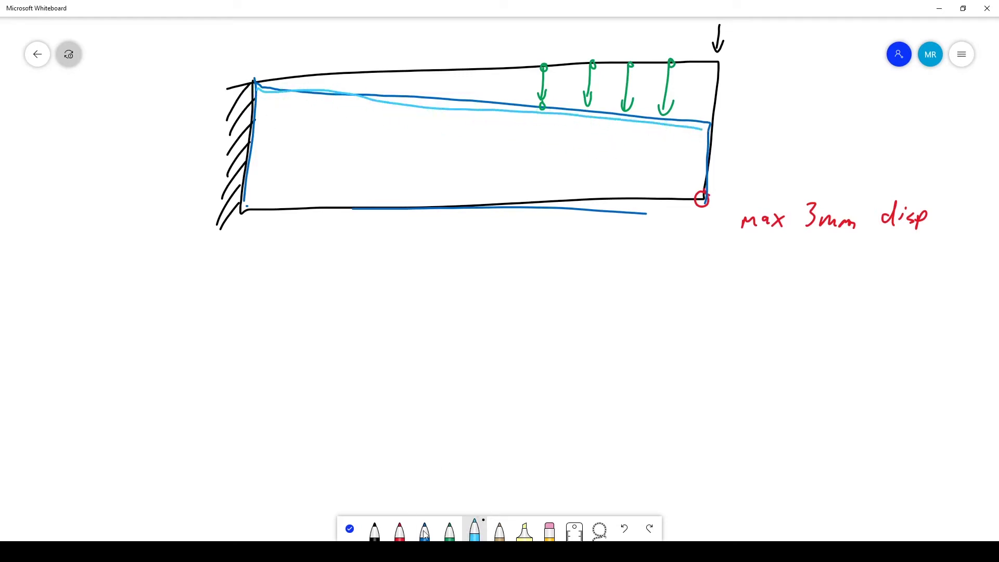
pyautogui.click(400, 531)
pyautogui.moveTo(256, 91); pyautogui.dragTo(249, 199)
pyautogui.moveTo(245, 119)
pyautogui.mouseDown()
pyautogui.moveTo(246, 208)
pyautogui.moveTo(697, 201)
pyautogui.moveTo(224, 208)
pyautogui.moveTo(673, 198)
pyautogui.mouseUp()
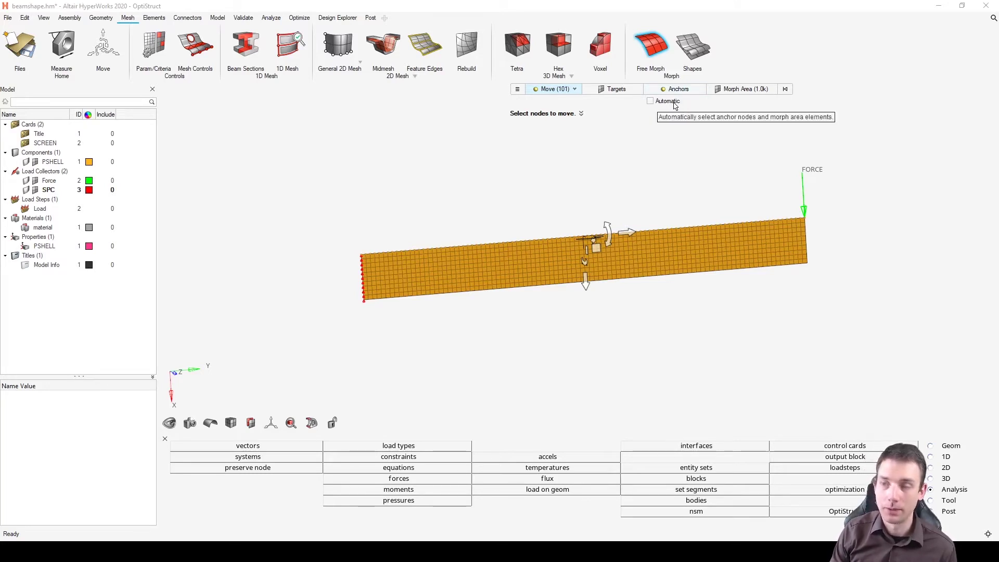
# - Switch back to HyperWorks, clear the Free Morph morph area and select all elements of the beam for it again
pyautogui.click(731, 91)
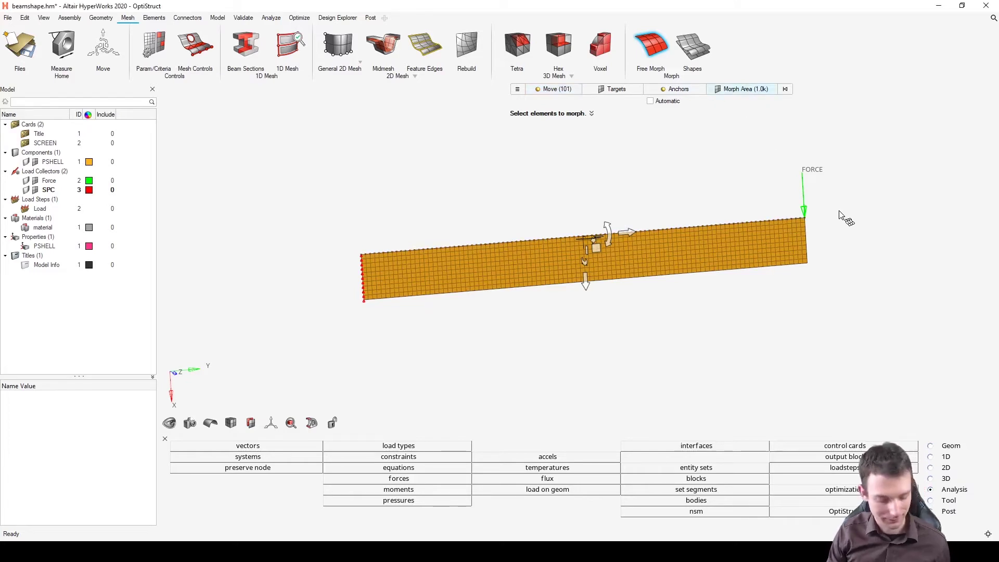
pyautogui.moveTo(846, 200); pyautogui.dragTo(336, 378)
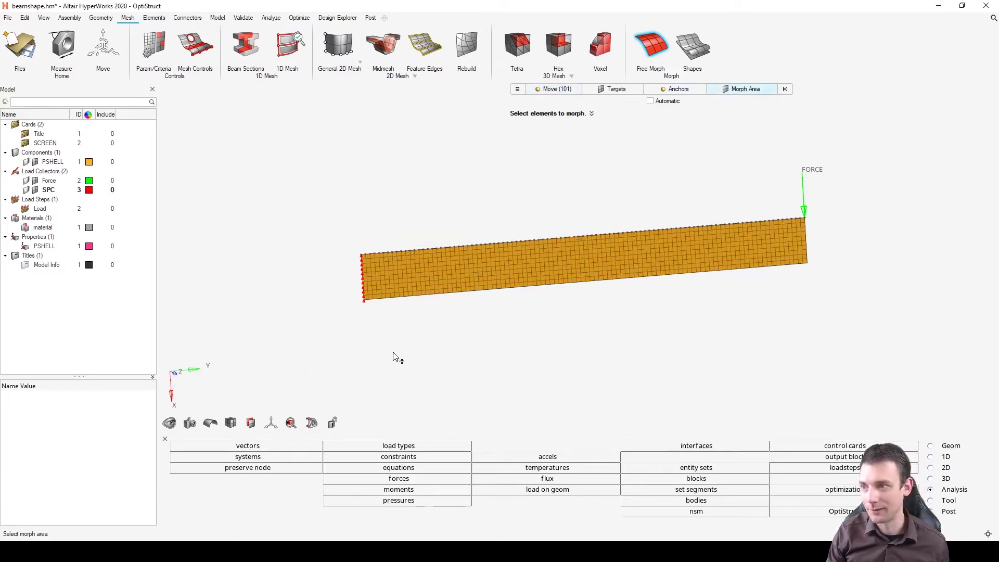
pyautogui.click(541, 92)
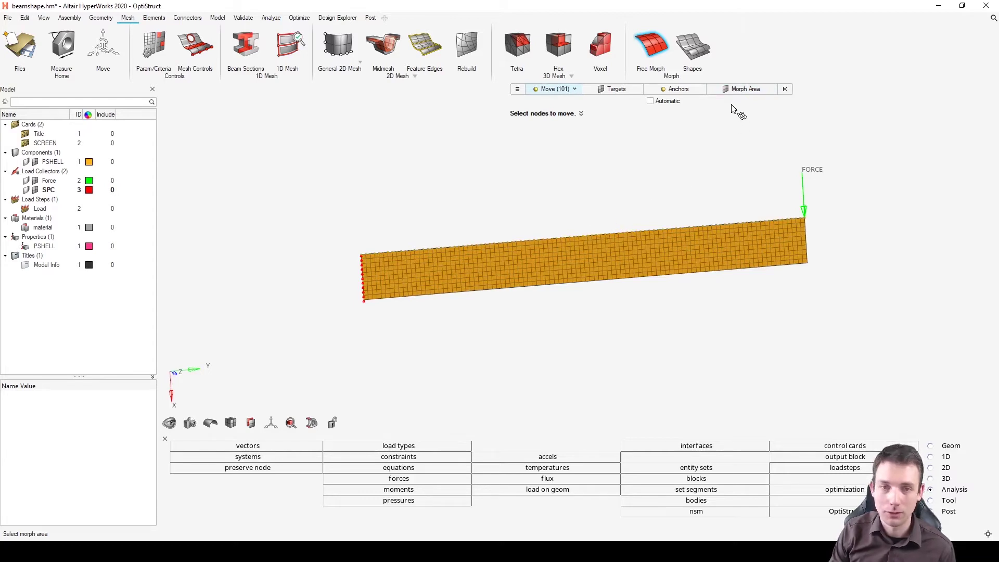
pyautogui.click(747, 90)
pyautogui.moveTo(872, 172); pyautogui.dragTo(231, 386)
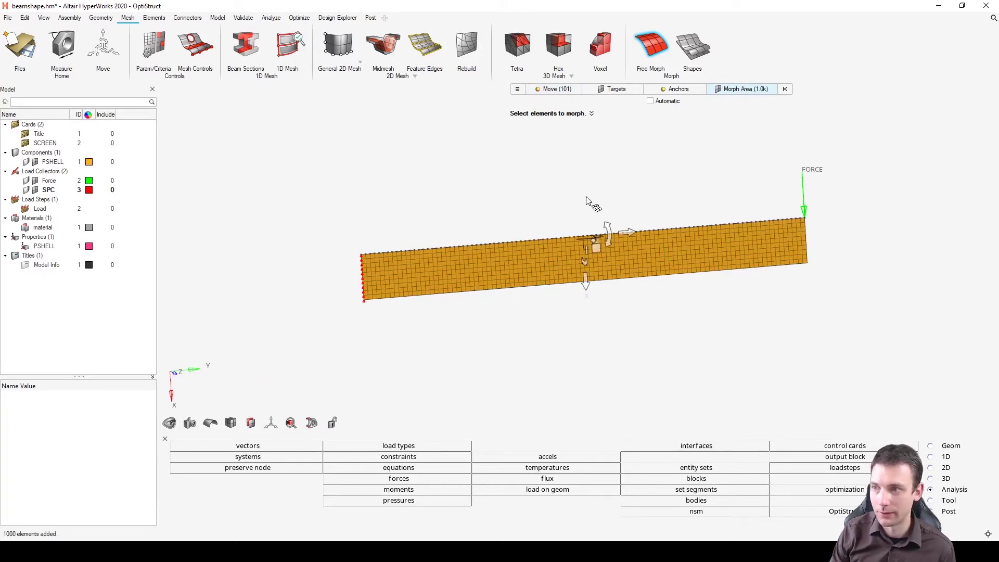
# - Anchor the nodes along the beam's lower edge and constrained end, using By Path selection with path preview
pyautogui.click(676, 90)
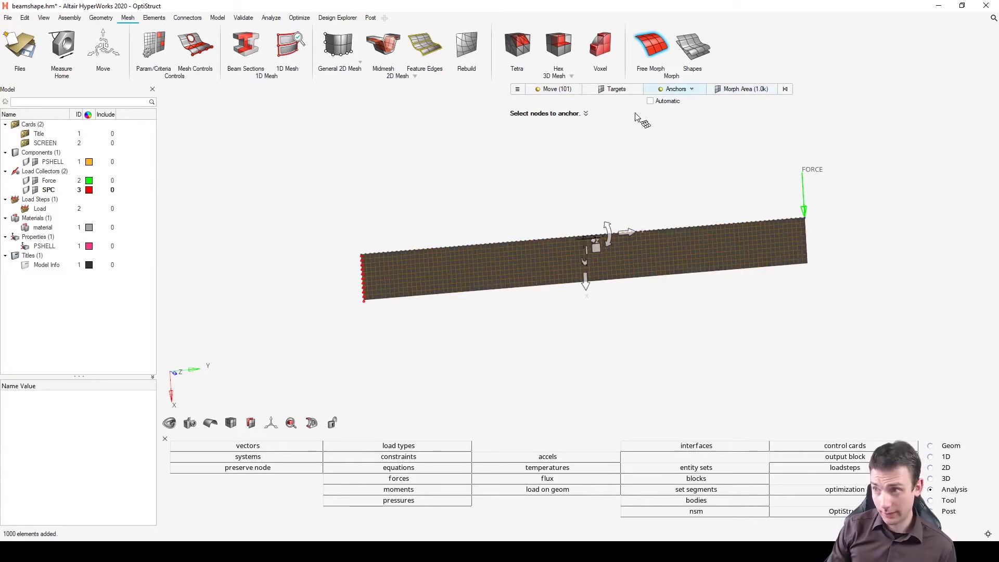
pyautogui.press('space')
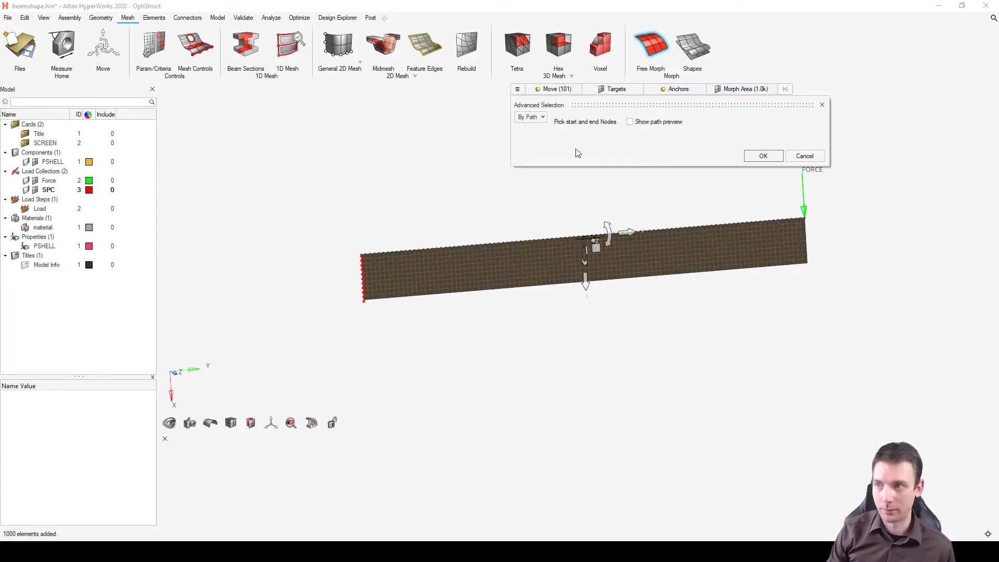
pyautogui.click(630, 121)
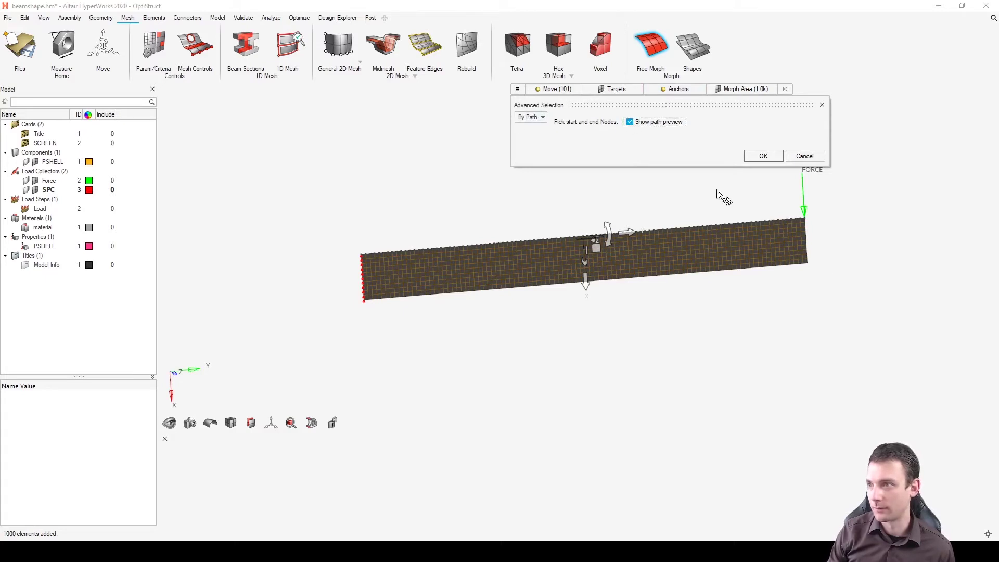
pyautogui.scroll(2, 826, 268)
pyautogui.click(788, 256)
pyautogui.moveTo(224, 296); pyautogui.dragTo(562, 283, button='middle')
pyautogui.scroll(1, 466, 270)
pyautogui.click(463, 264)
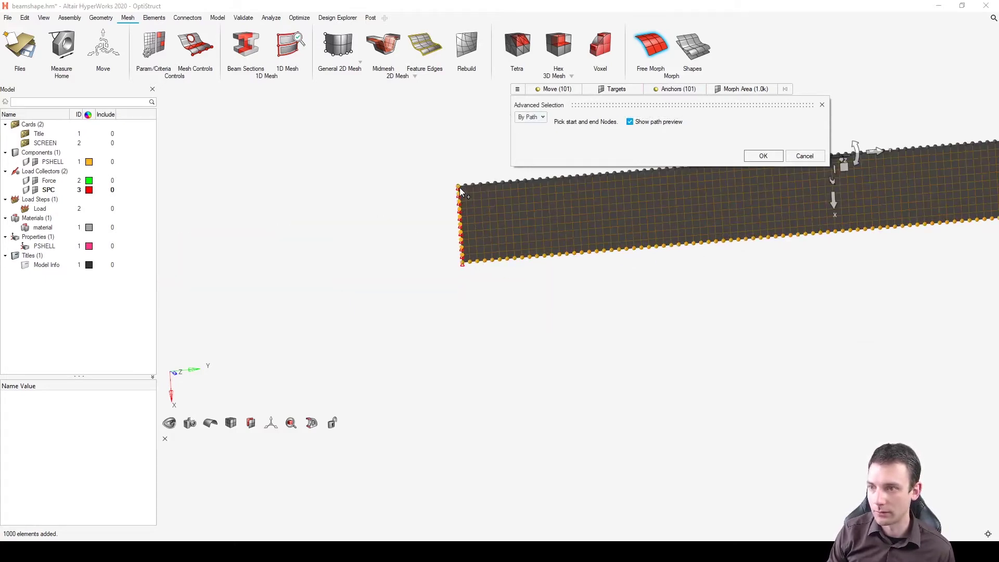
pyautogui.click(763, 156)
# - Shift the manipulator of the moving nodes by -50 along Y to the upper corner of the constrained end
pyautogui.keyDown('ctrl'); pyautogui.moveTo(455, 200); pyautogui.dragTo(573, 143); pyautogui.keyUp('ctrl')
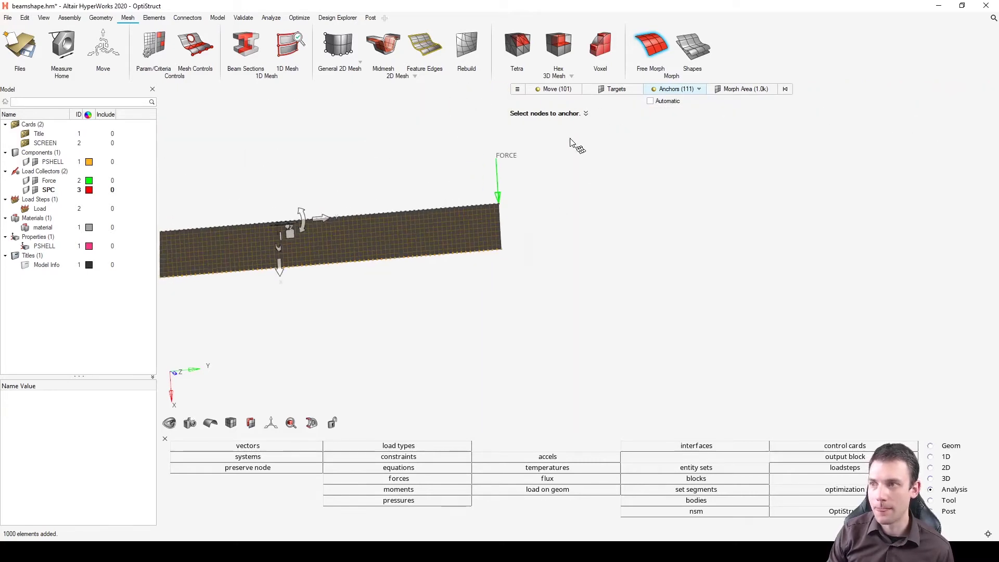
pyautogui.keyDown('ctrl'); pyautogui.moveTo(685, 179); pyautogui.dragTo(452, 186); pyautogui.keyUp('ctrl')
pyautogui.click(555, 89)
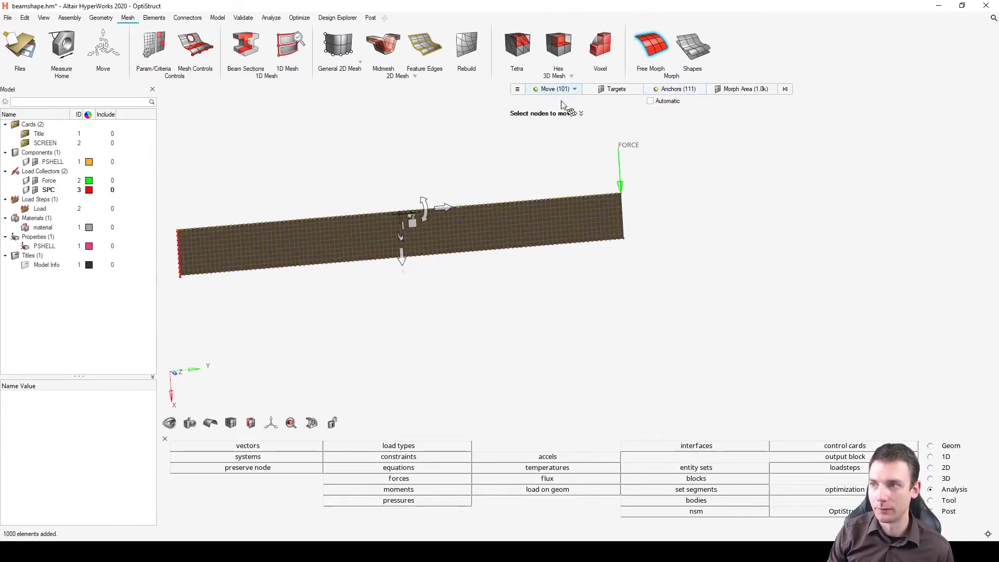
pyautogui.scroll(-1, 379, 214)
pyautogui.scroll(2, 273, 217)
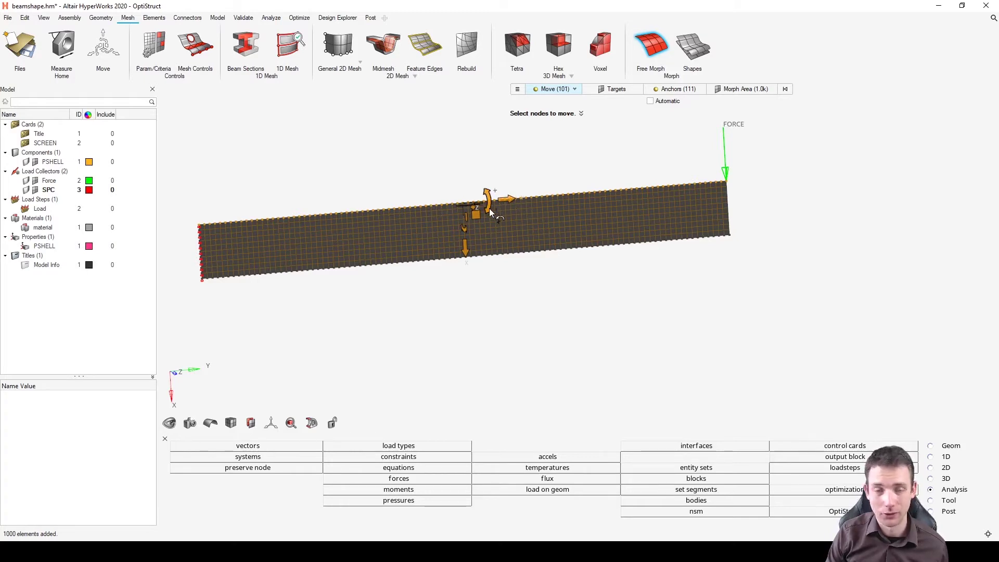
pyautogui.click(509, 202)
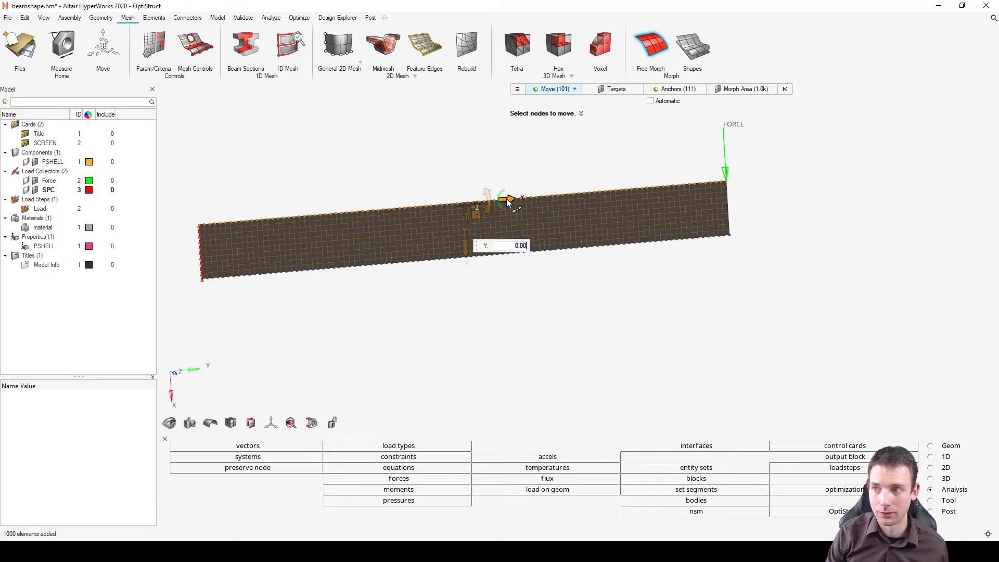
pyautogui.moveTo(509, 202); pyautogui.dragTo(201, 226)
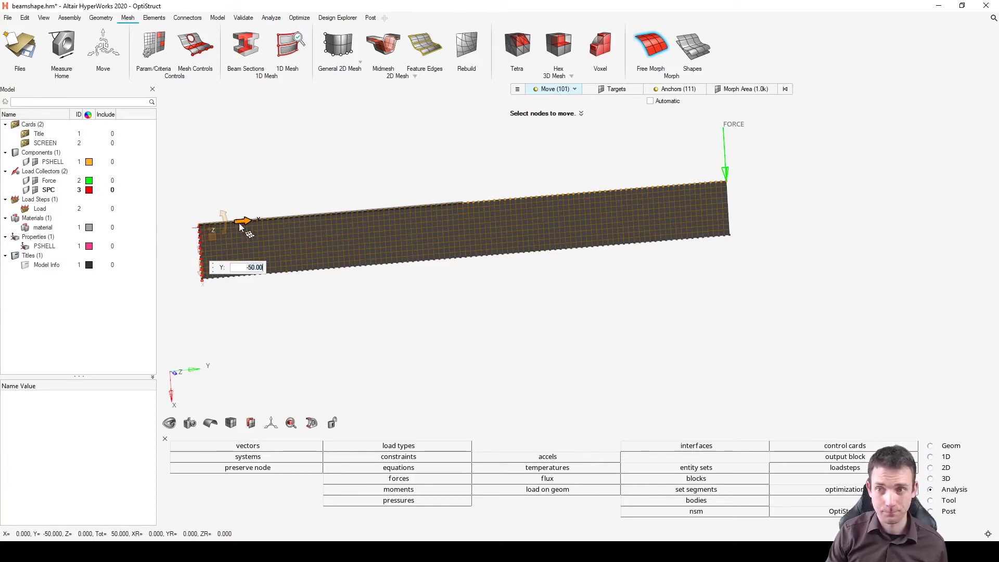
pyautogui.press('Return')
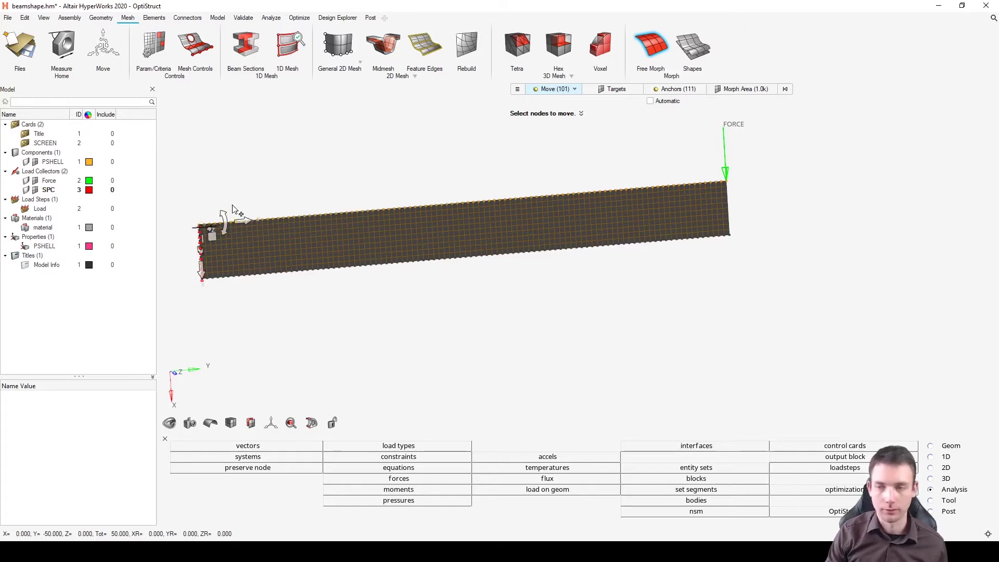
# - Rotate the upper-edge nodes by -4 degrees about the upper corner of the constrained end to taper the beam
pyautogui.moveTo(224, 220)
pyautogui.mouseDown()
pyautogui.moveTo(229, 232)
pyautogui.moveTo(225, 219)
pyautogui.moveTo(239, 225)
pyautogui.mouseUp()
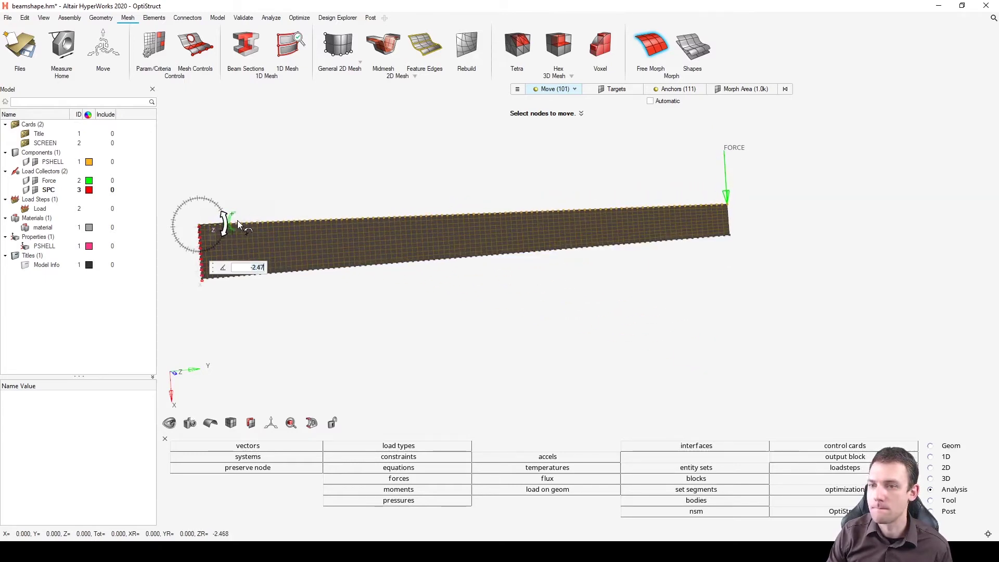
pyautogui.write('4')
pyautogui.press('Return')
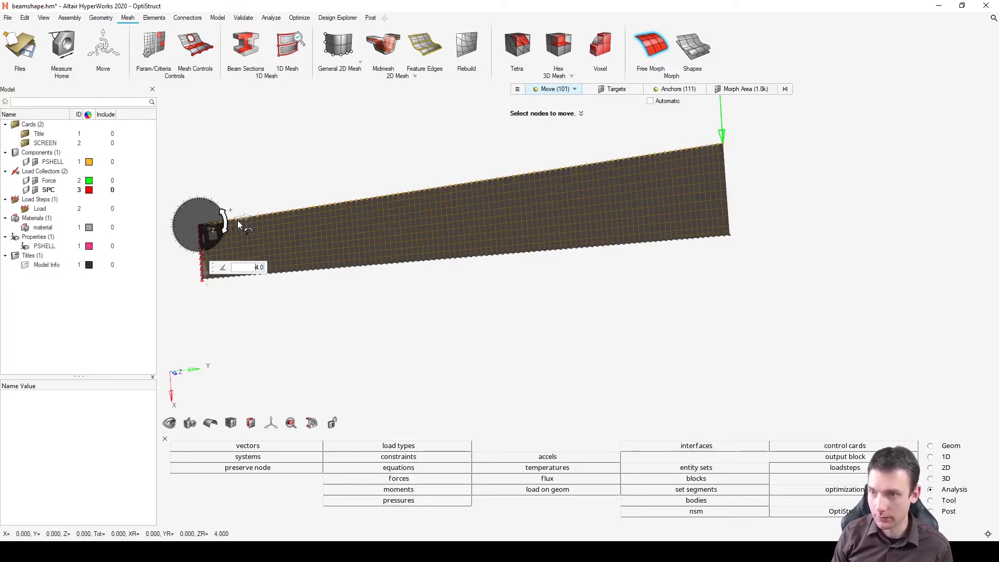
pyautogui.write('-')
pyautogui.press('Return')
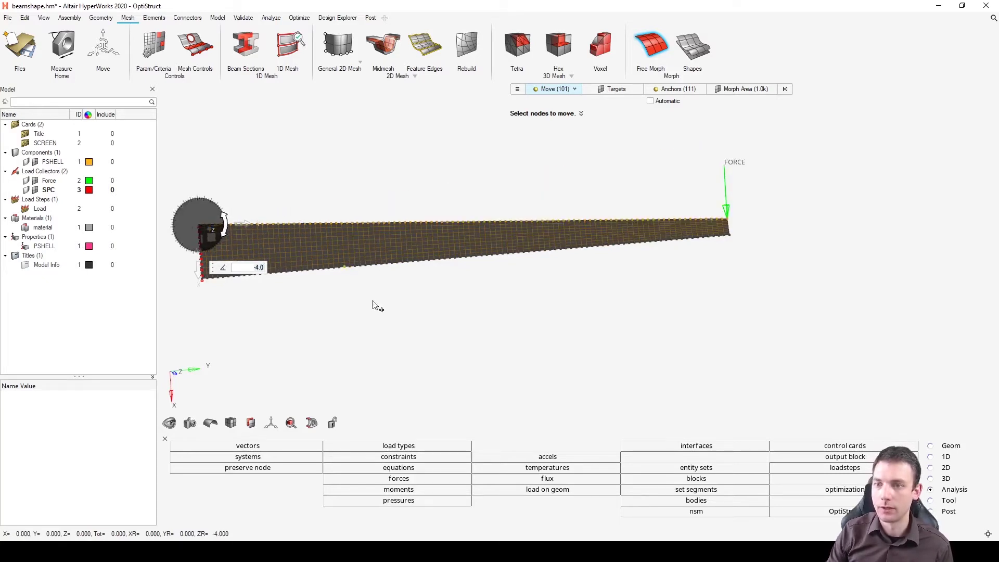
# - Apply the taper morph, exit Free Morph and save the morph as a new shape
pyautogui.middleClick(391, 306)
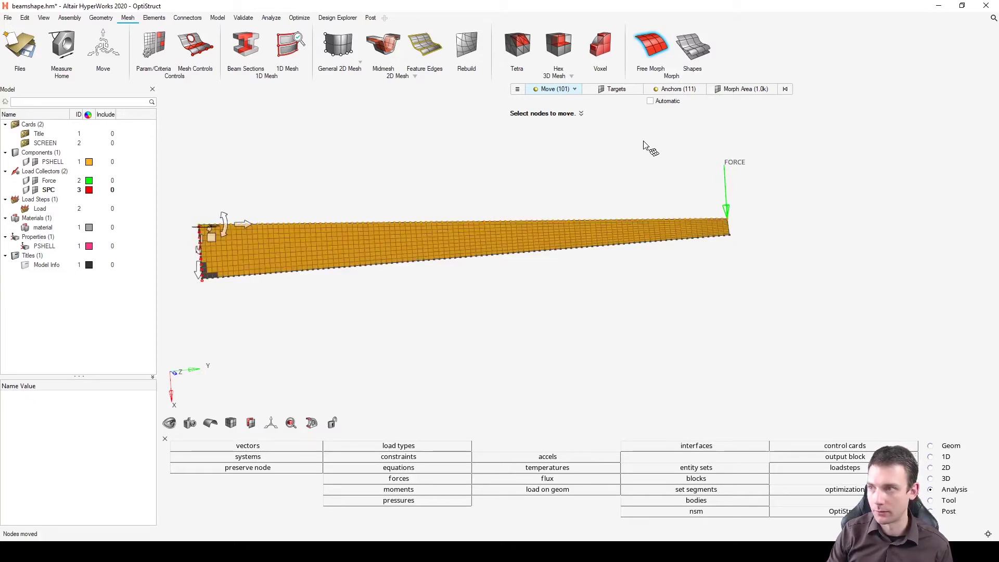
pyautogui.rightClick(605, 168)
pyautogui.press('Escape')
pyautogui.press('Escape')
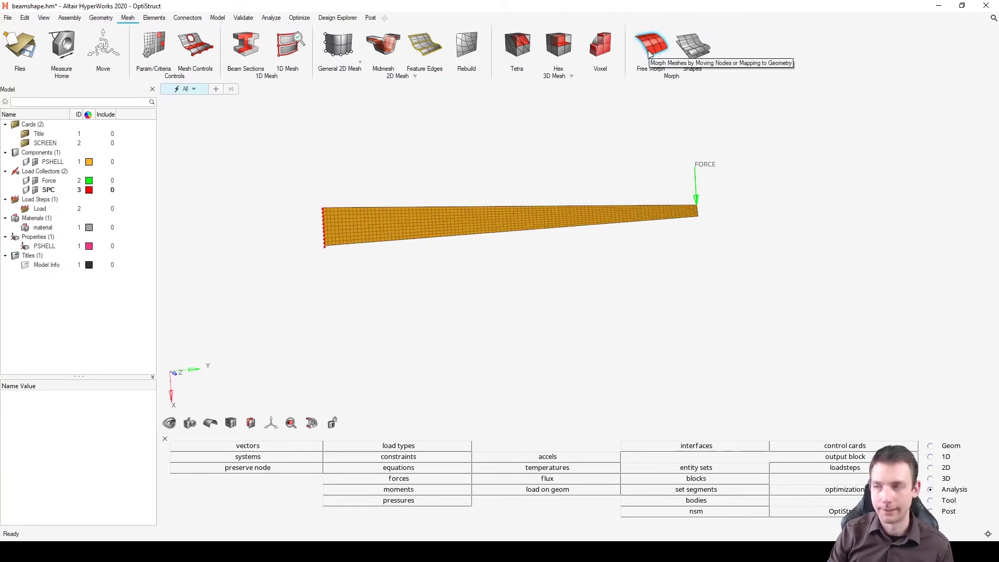
pyautogui.click(695, 55)
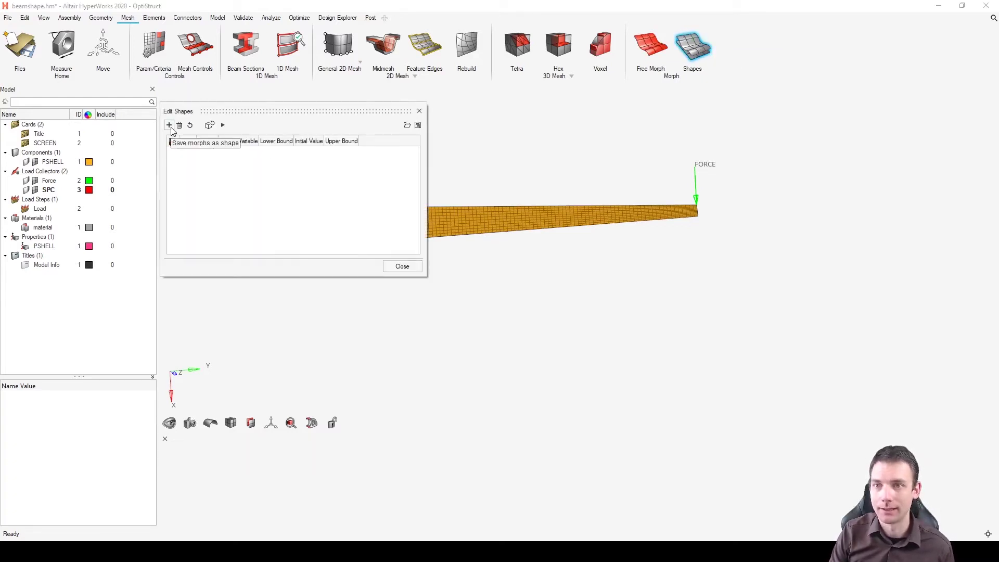
pyautogui.click(169, 126)
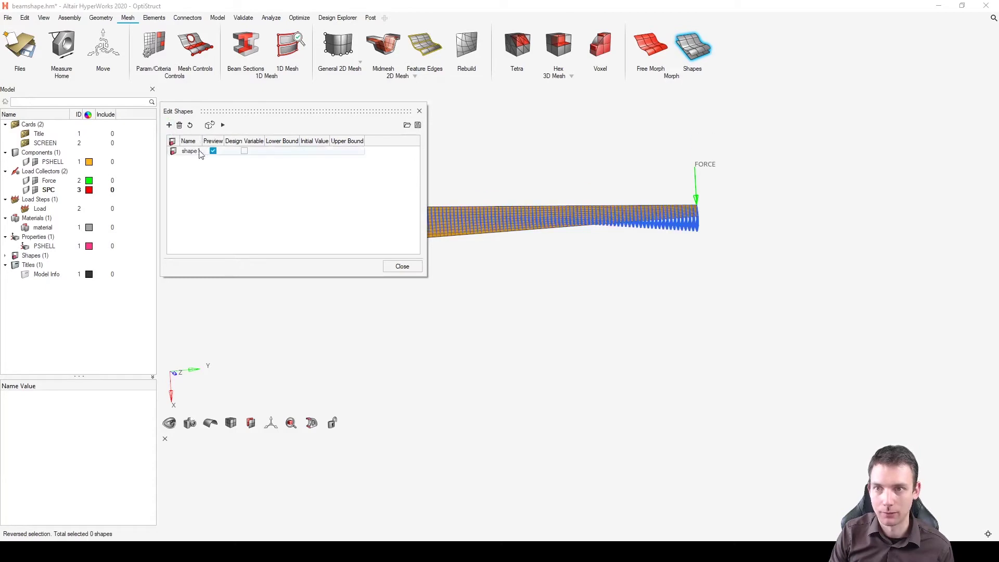
pyautogui.click(404, 269)
# - Examine the saved shape's perturbation vectors along the beam, particularly around the loaded end
pyautogui.keyDown('ctrl'); pyautogui.moveTo(610, 196); pyautogui.dragTo(585, 213); pyautogui.keyUp('ctrl')
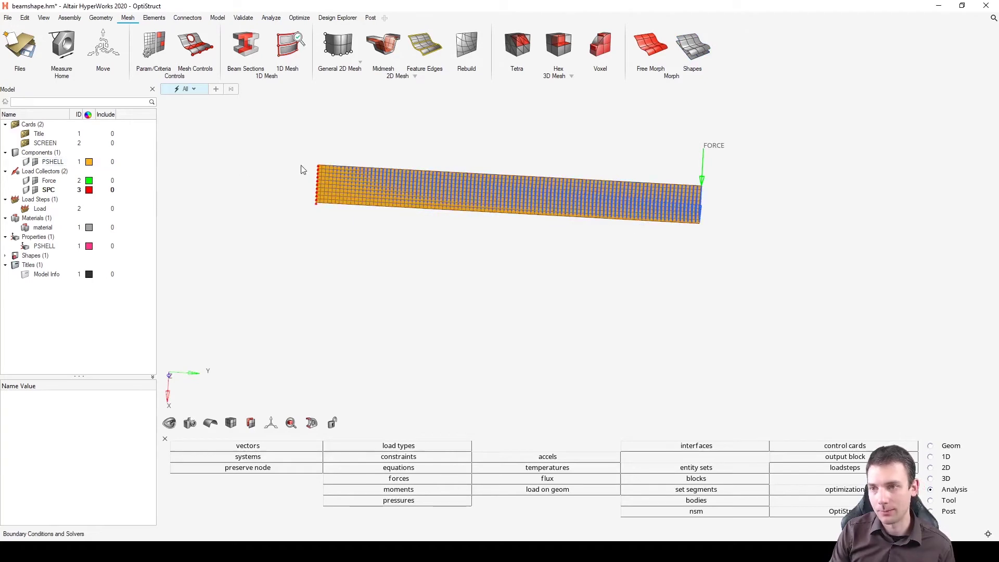
pyautogui.keyDown('ctrl'); pyautogui.moveTo(686, 209); pyautogui.dragTo(691, 214); pyautogui.keyUp('ctrl')
pyautogui.keyDown('ctrl'); pyautogui.moveTo(698, 171); pyautogui.dragTo(495, 161); pyautogui.keyUp('ctrl')
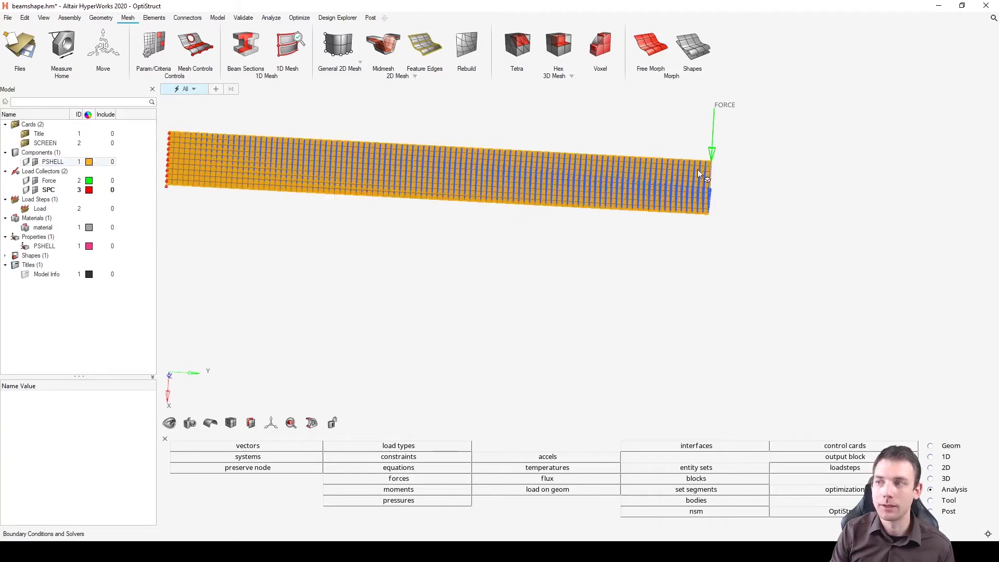
pyautogui.scroll(5, 713, 173)
pyautogui.keyDown('ctrl'); pyautogui.moveTo(718, 178); pyautogui.dragTo(566, 174); pyautogui.keyUp('ctrl')
pyautogui.scroll(8, 636, 156)
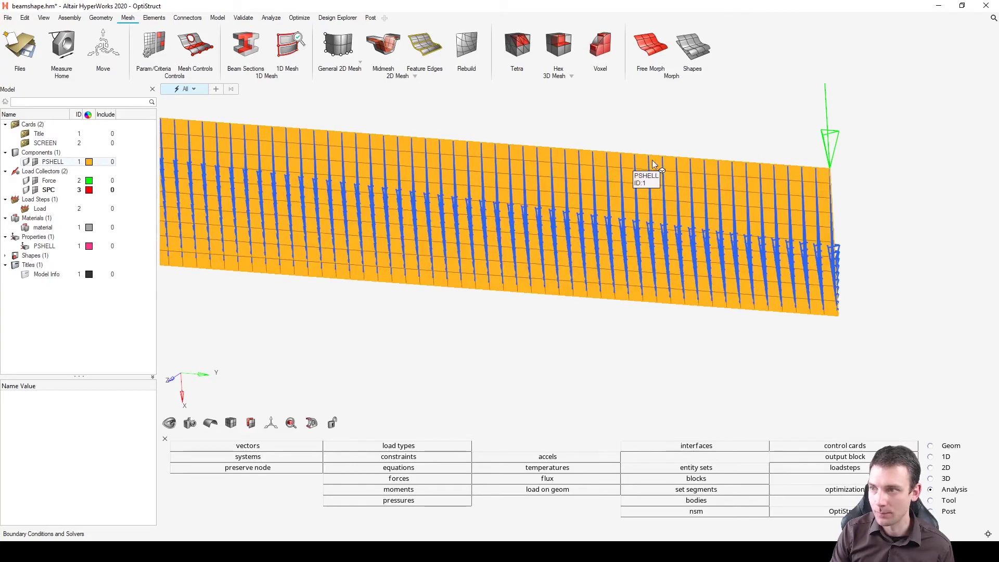
pyautogui.scroll(-6, 630, 158)
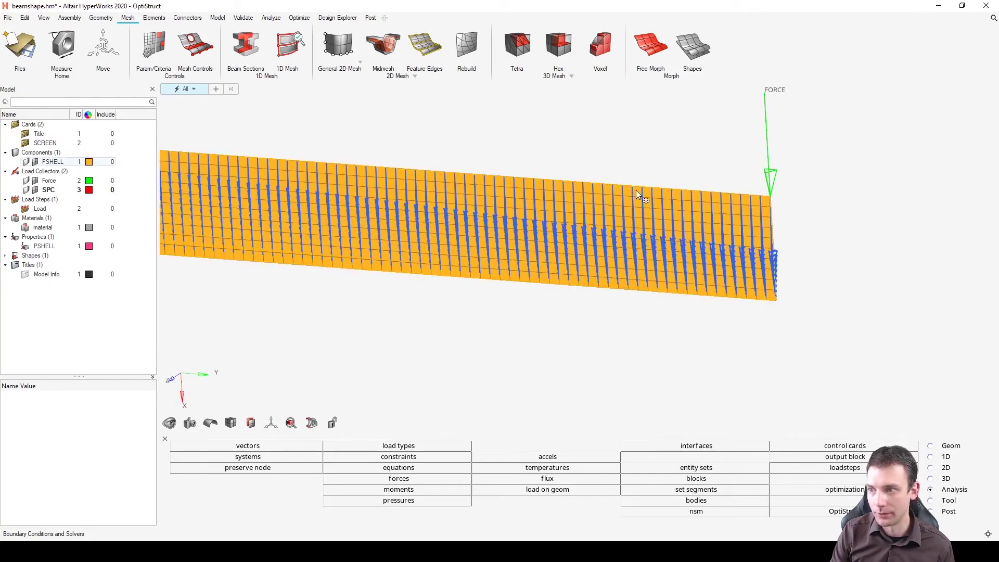
pyautogui.scroll(-3, 642, 223)
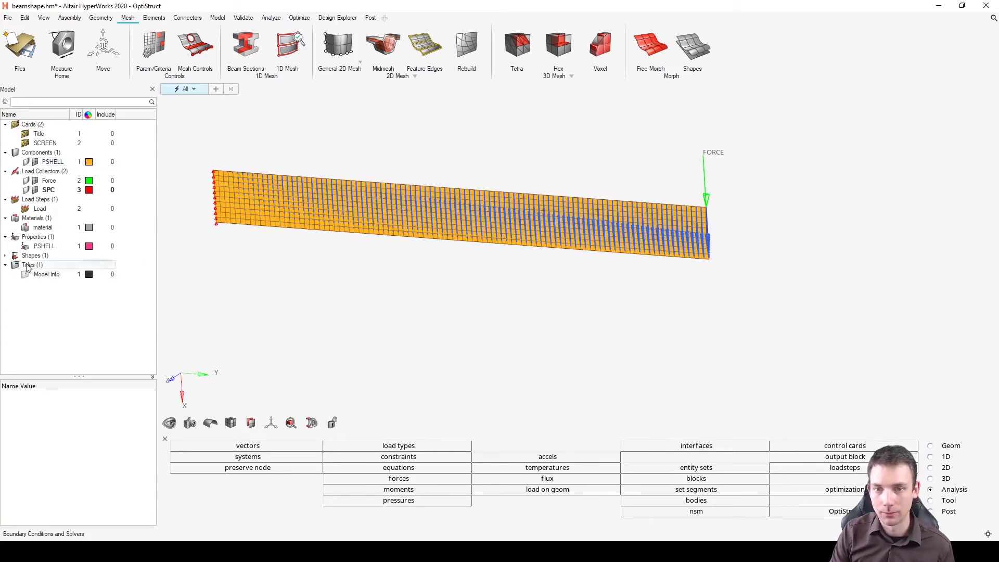
# - Hide the perturbation vectors of shape1 in the model display
pyautogui.click(5, 255)
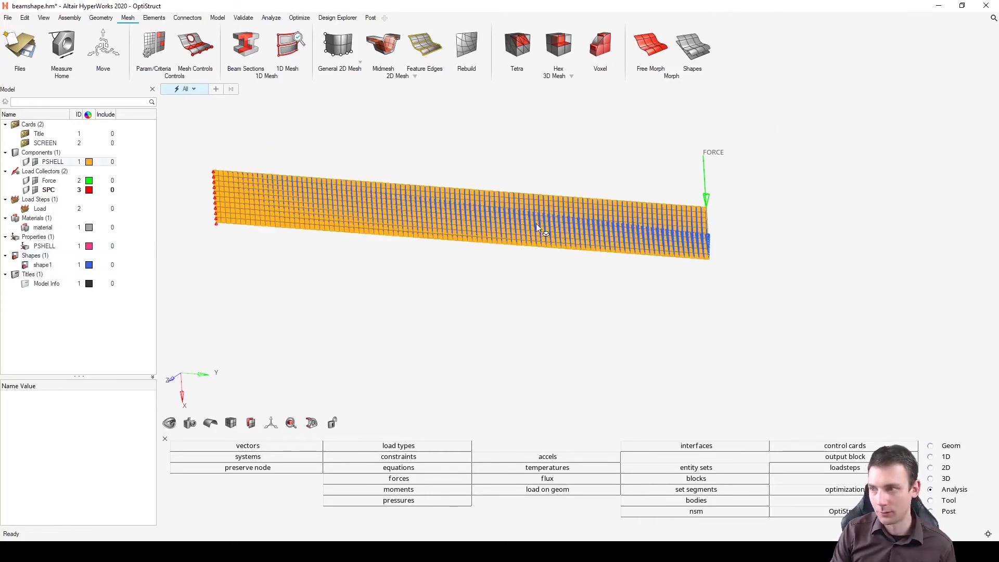
pyautogui.click(25, 266)
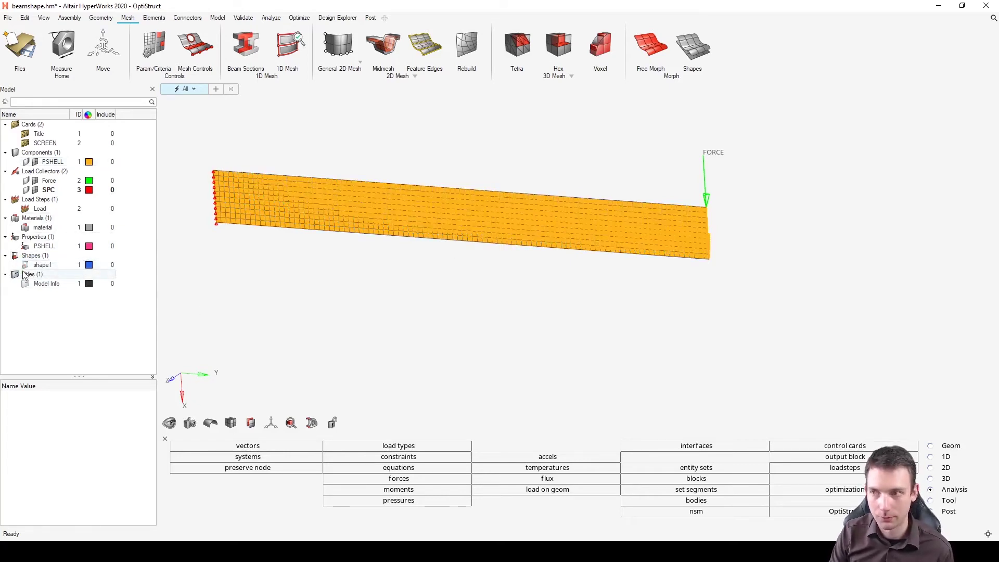
pyautogui.moveTo(519, 265)
pyautogui.keyDown('ctrl'); pyautogui.mouseDown()
pyautogui.moveTo(582, 246)
pyautogui.moveTo(520, 268)
pyautogui.moveTo(596, 260)
pyautogui.moveTo(482, 240)
pyautogui.moveTo(417, 263)
pyautogui.moveTo(409, 239)
pyautogui.mouseUp(); pyautogui.keyUp('ctrl')
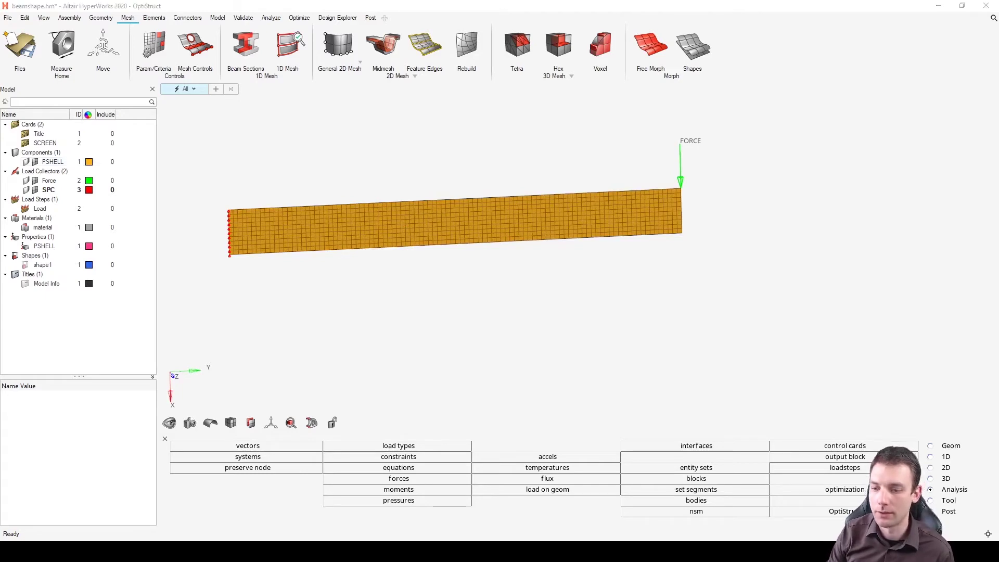
# - Switch to the browser to check the tutorial's curved Morphed Shape 3 and its biasing instructions, and return to HyperWorks
pyautogui.hotkey('alt', 'Tab')
pyautogui.scroll(-15, 384, 431)
pyautogui.scroll(-10, 384, 435)
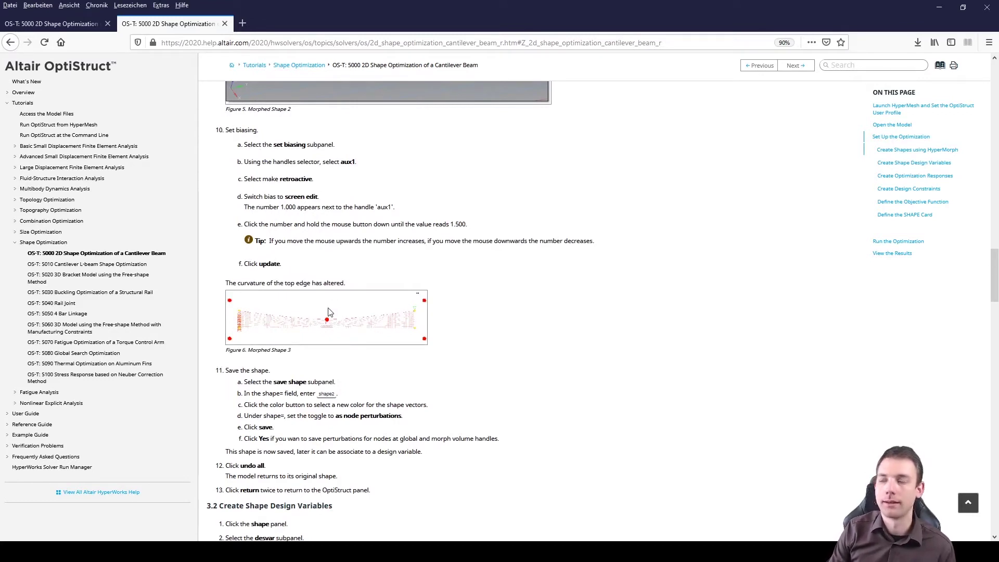
pyautogui.click(939, 7)
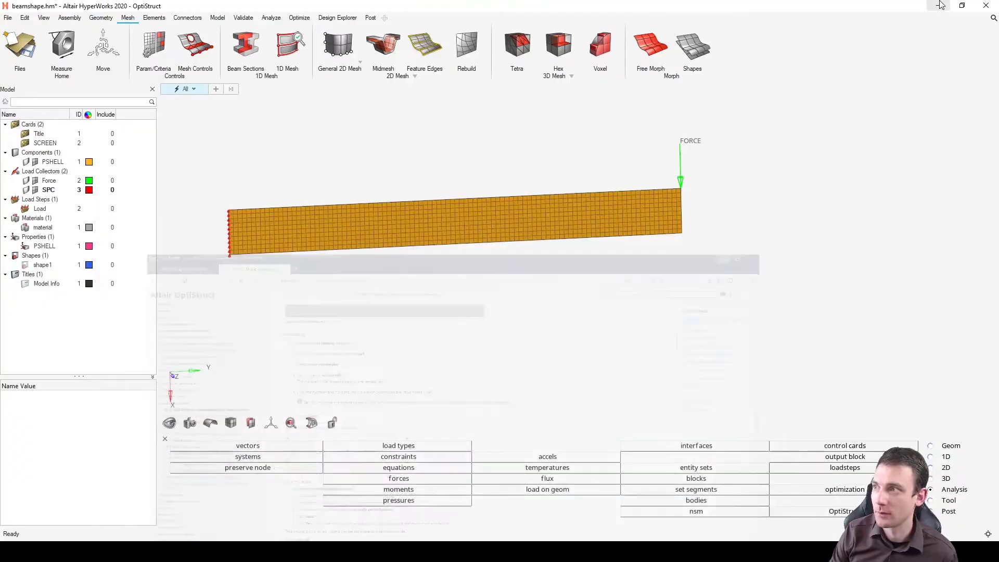
# - Draw a V of two lines from the beam's upper constrained corner through a point near mid-span to the upper loaded corner
pyautogui.click(102, 19)
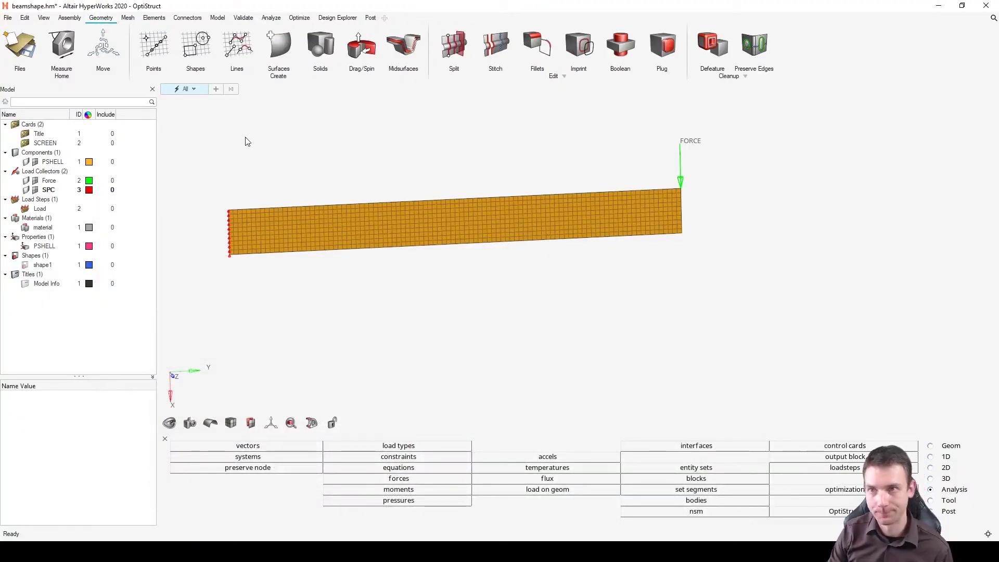
pyautogui.click(230, 57)
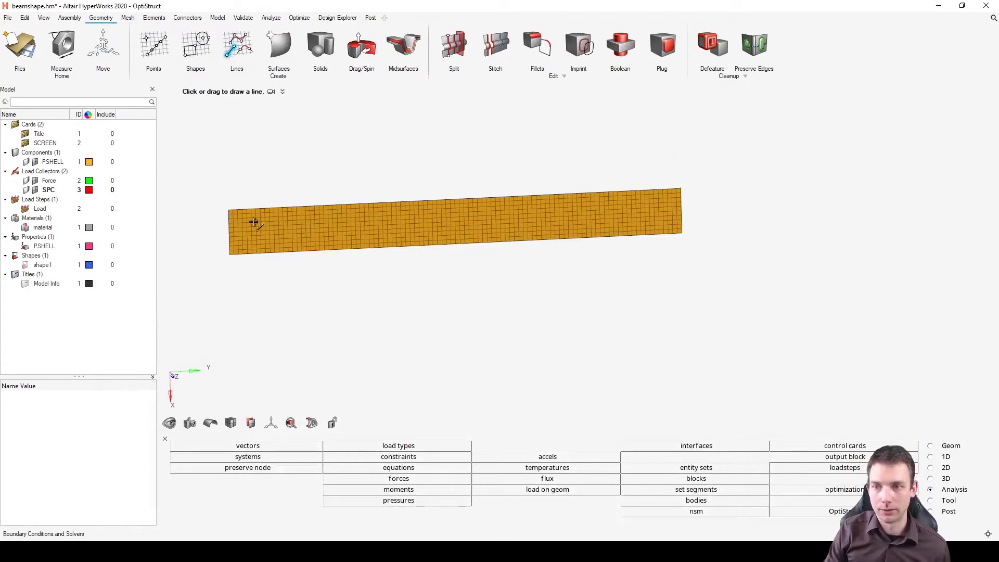
pyautogui.click(230, 210)
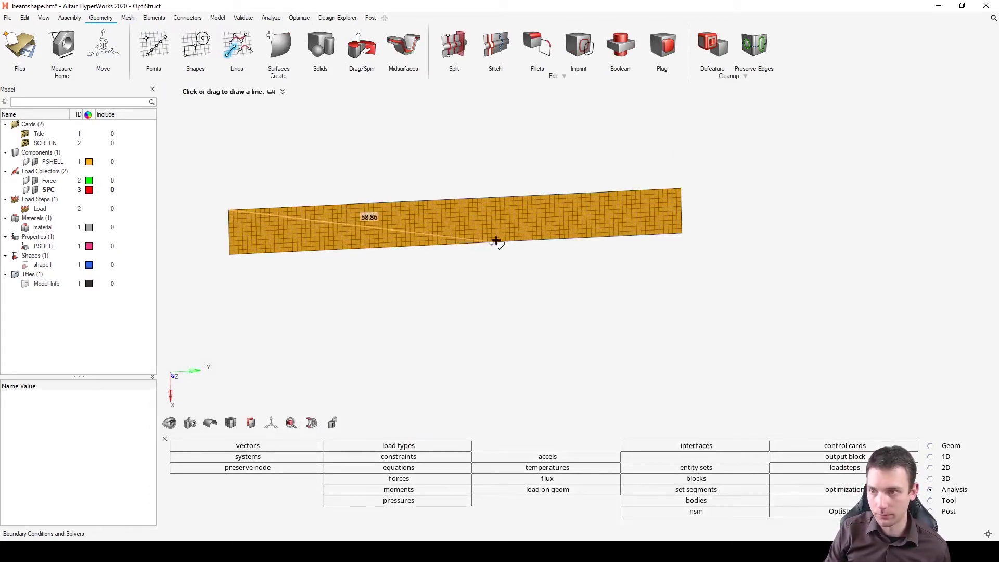
pyautogui.click(470, 229)
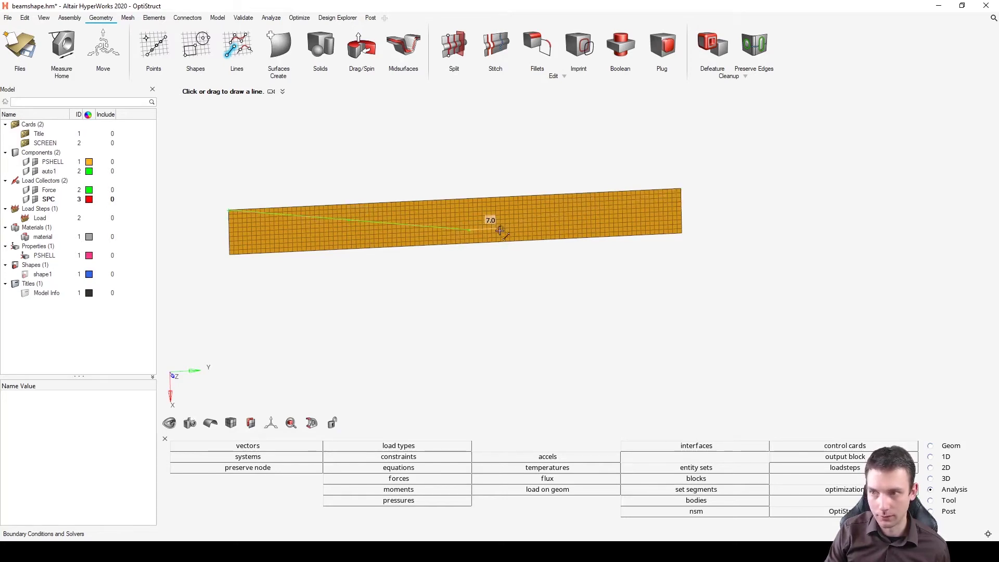
pyautogui.click(684, 190)
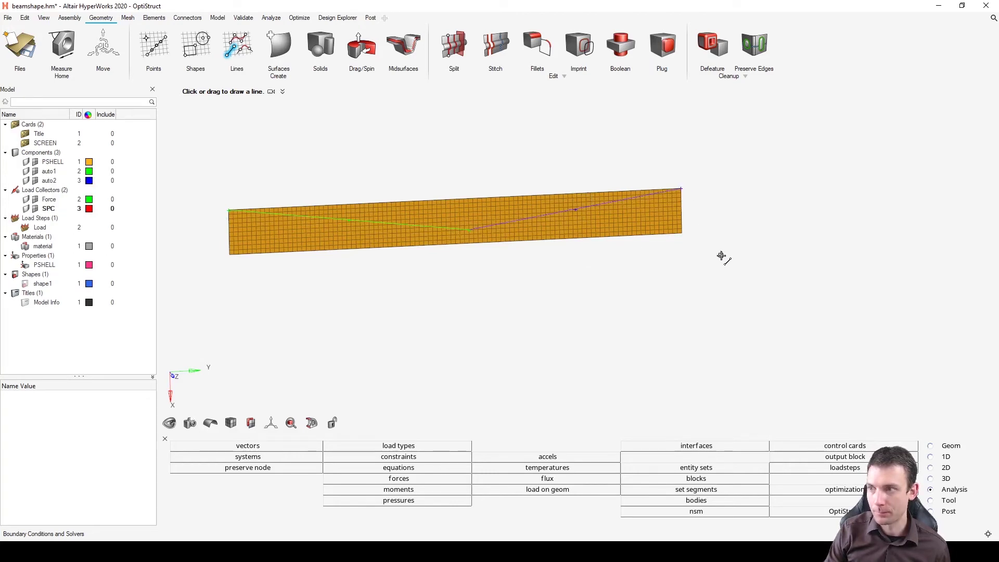
pyautogui.moveTo(545, 270); pyautogui.dragTo(522, 276, button='right')
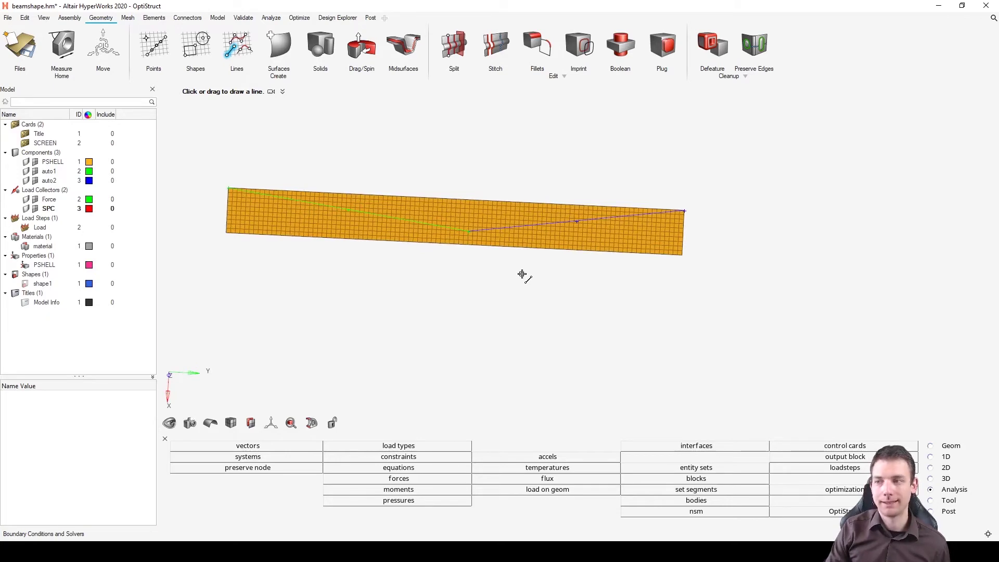
# - Delete the auto1 and auto2 components together with their lines
pyautogui.click(48, 181)
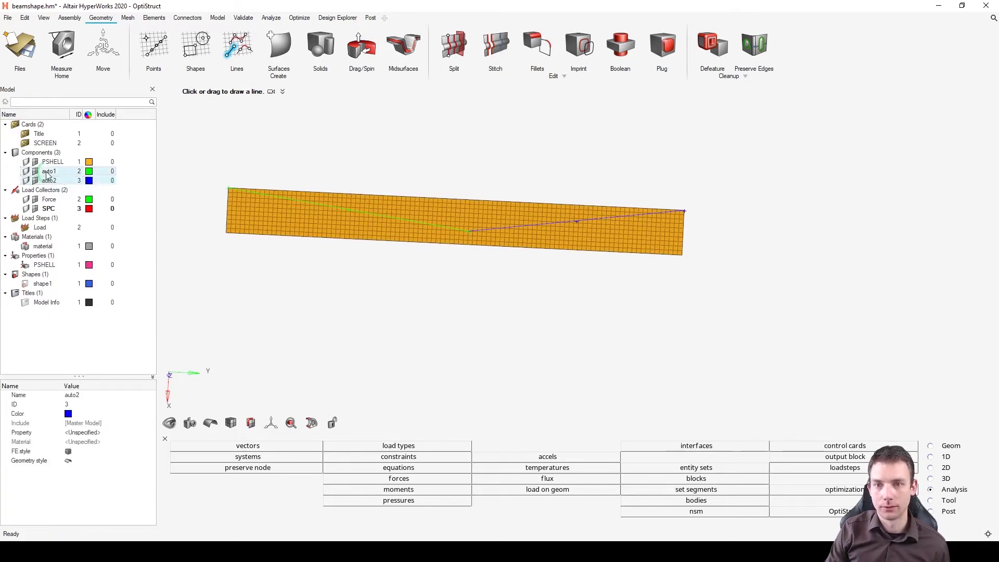
pyautogui.keyDown('ctrl'); pyautogui.click(49, 172); pyautogui.keyUp('ctrl')
pyautogui.press('Delete')
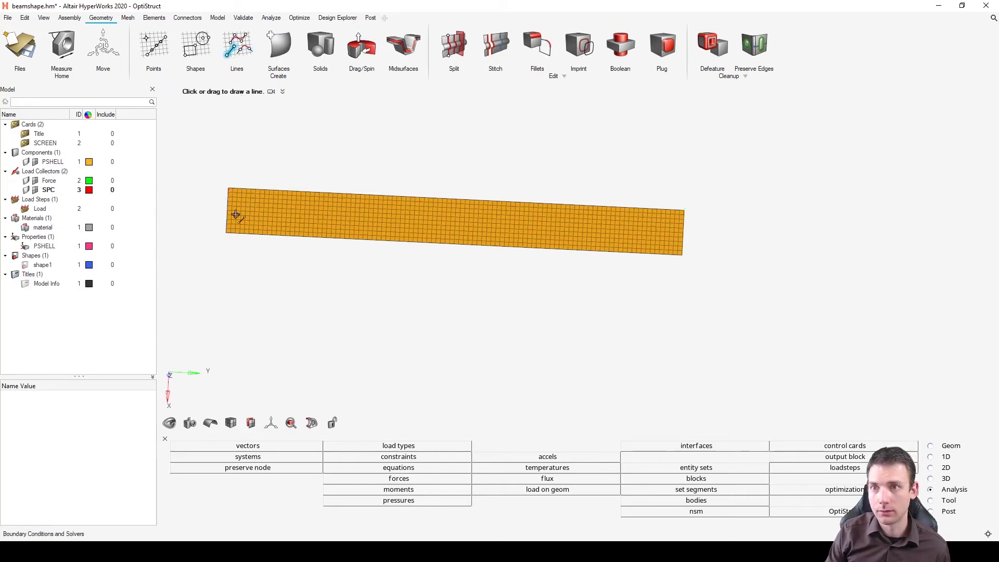
# - Try to redraw the V between the beam's upper corners with a lower mid-span point, the second line about 47.7 long
pyautogui.click(228, 188)
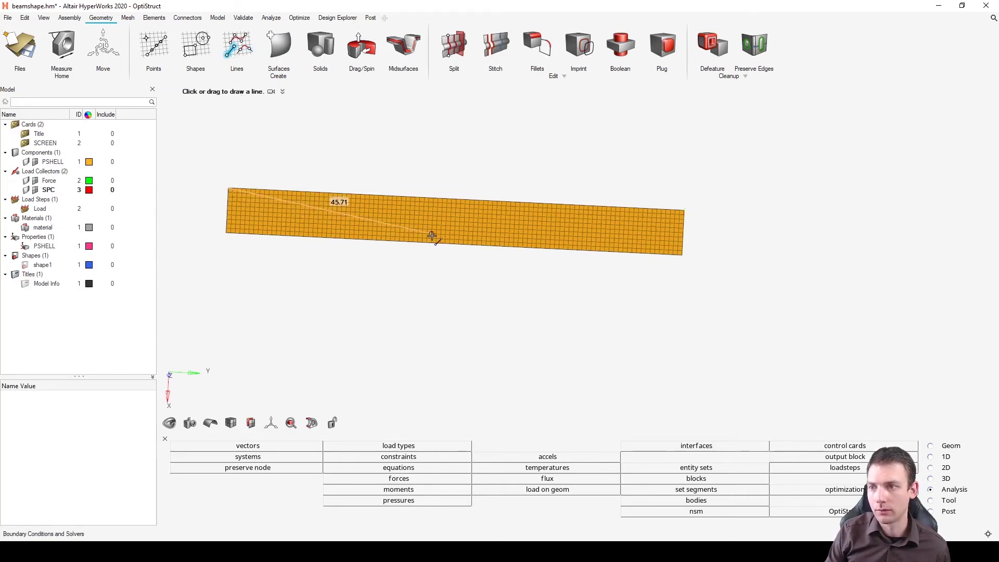
pyautogui.click(469, 237)
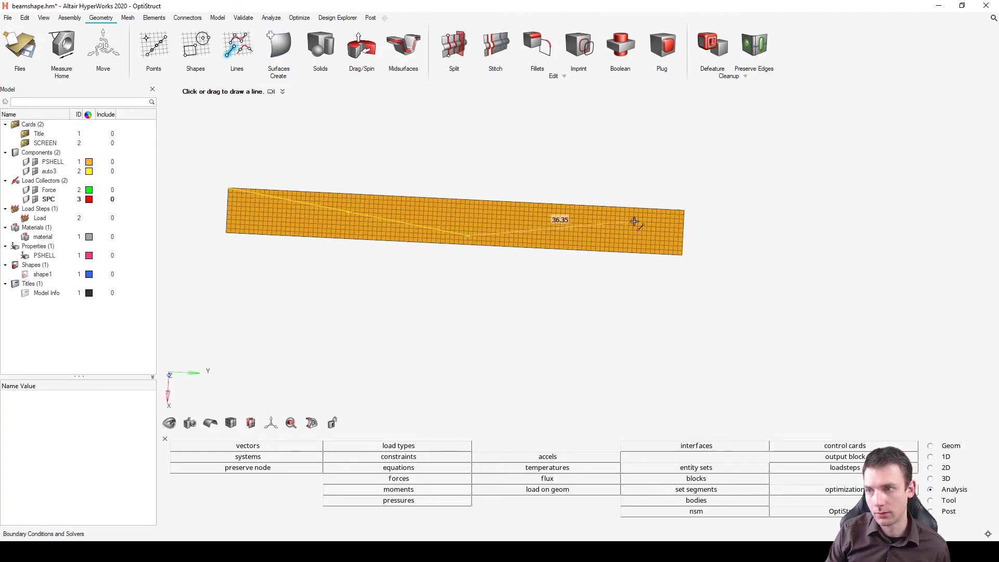
pyautogui.click(683, 211)
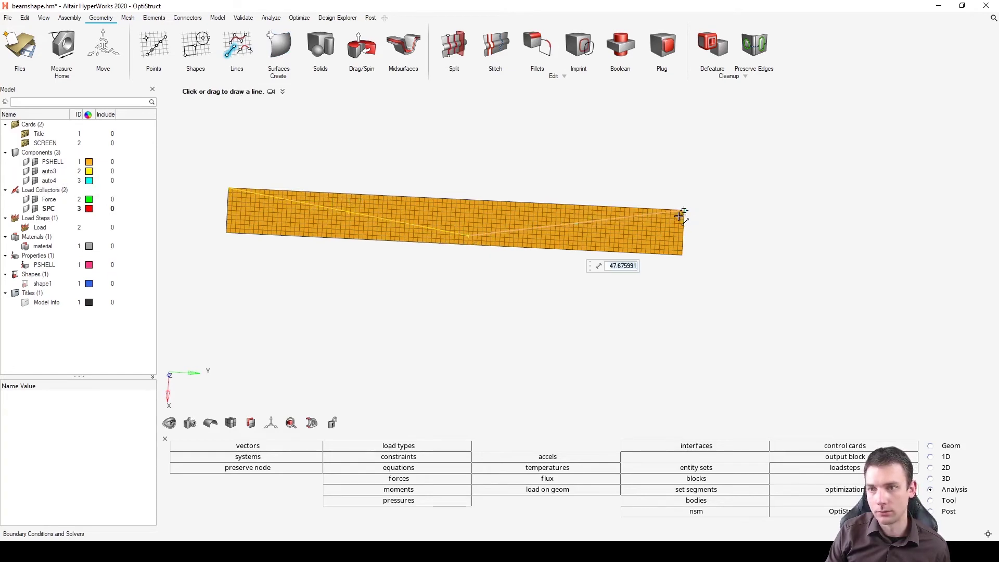
pyautogui.press('Escape')
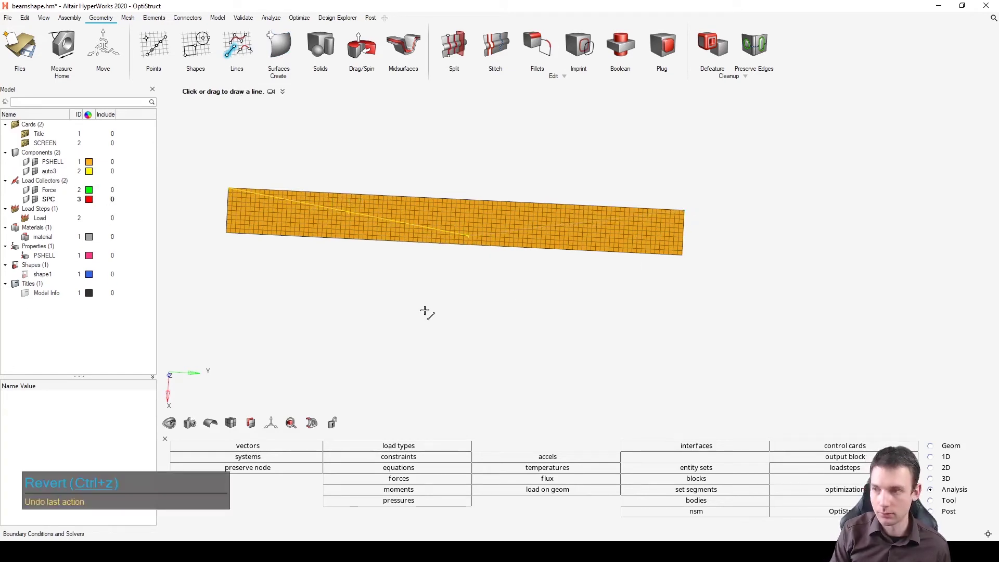
# - Create a new component for the construction lines and discard the stray line started beside the beam
pyautogui.click(52, 162)
pyautogui.rightClick(55, 152)
pyautogui.click(67, 187)
pyautogui.click(197, 192)
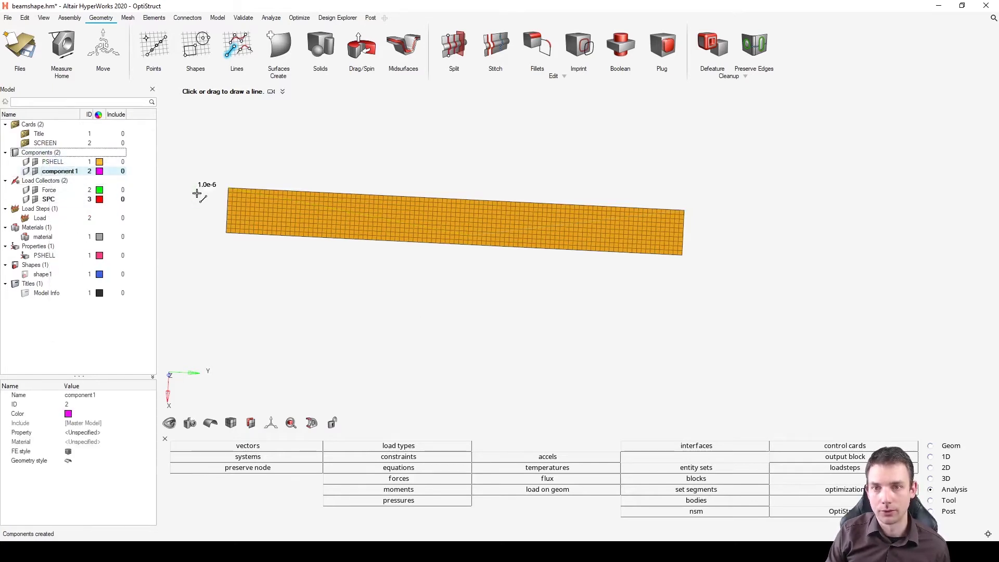
pyautogui.scroll(-2, 214, 174)
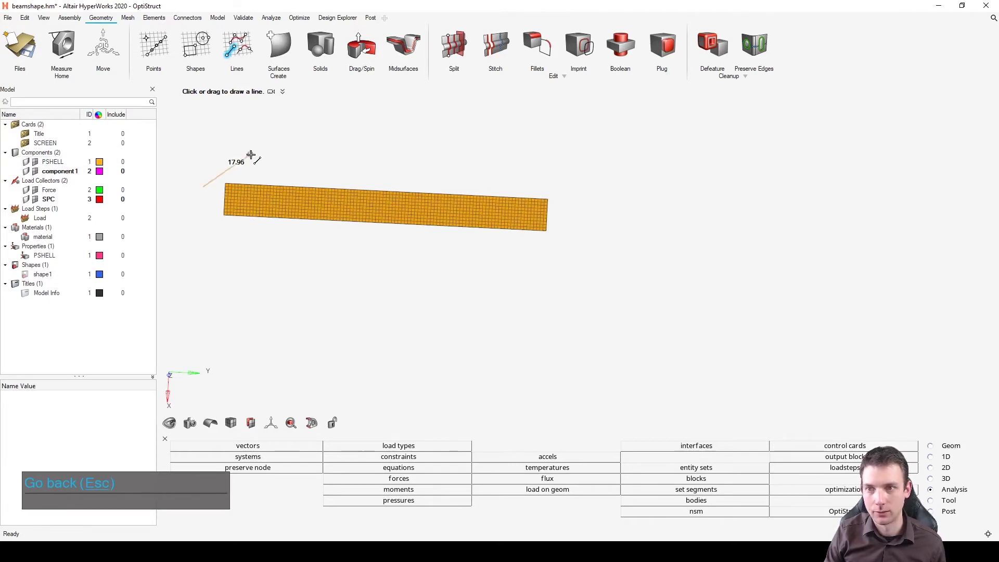
pyautogui.rightClick(224, 156)
pyautogui.press('Escape')
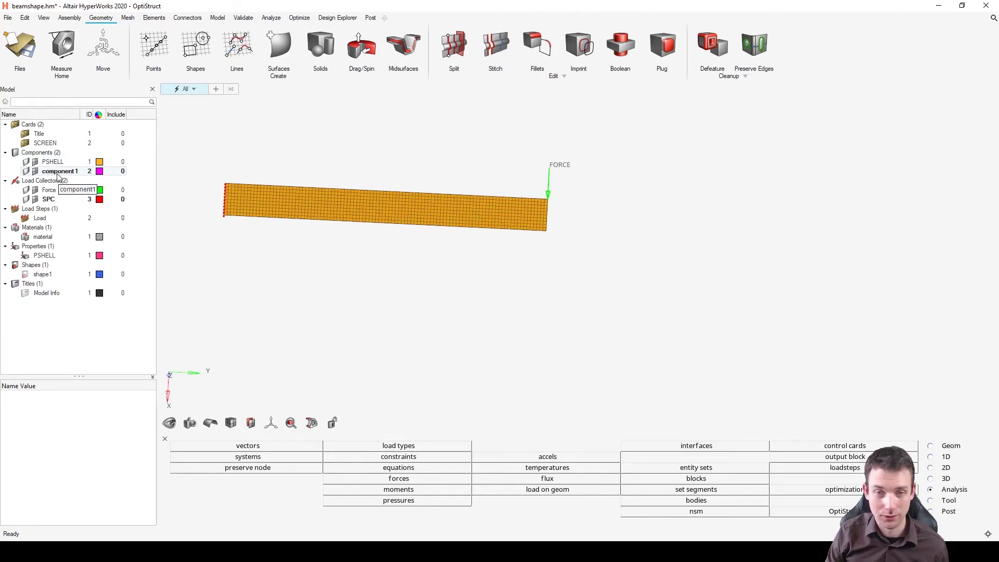
# - Draw a V of two lines between the beam's upper corners via a low mid-span point, the second line about 47.5 long
pyautogui.click(234, 56)
pyautogui.scroll(3, 237, 156)
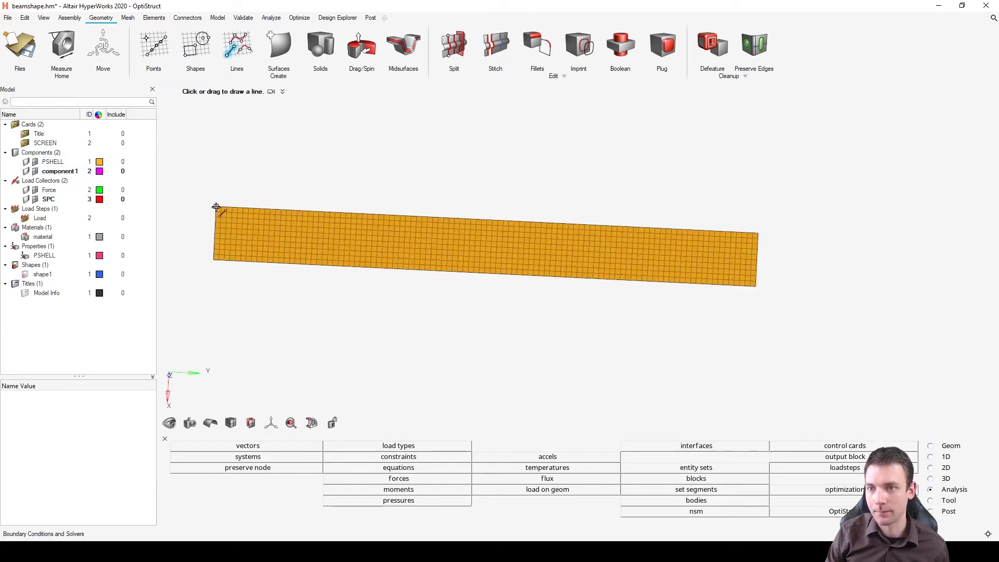
pyautogui.click(216, 207)
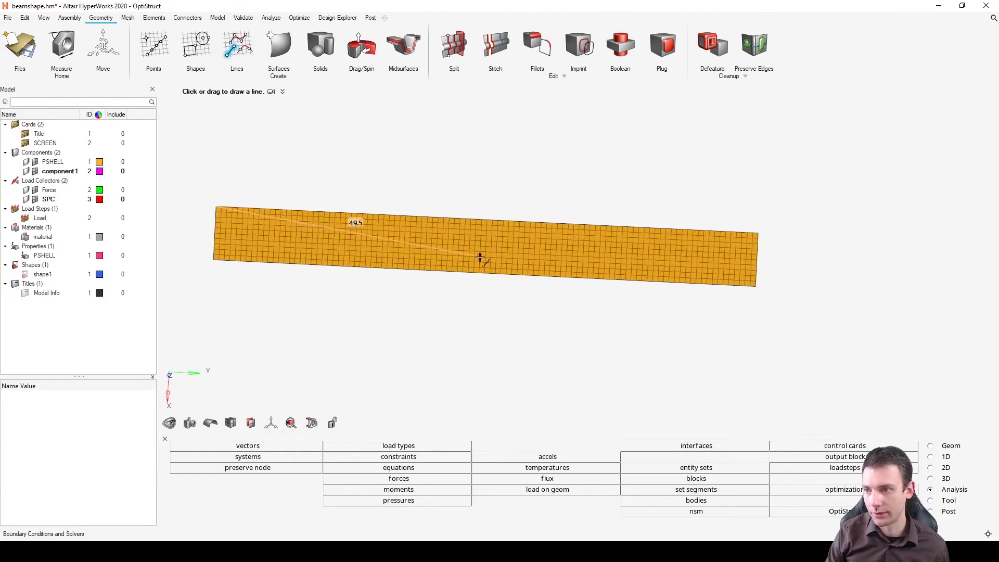
pyautogui.click(501, 258)
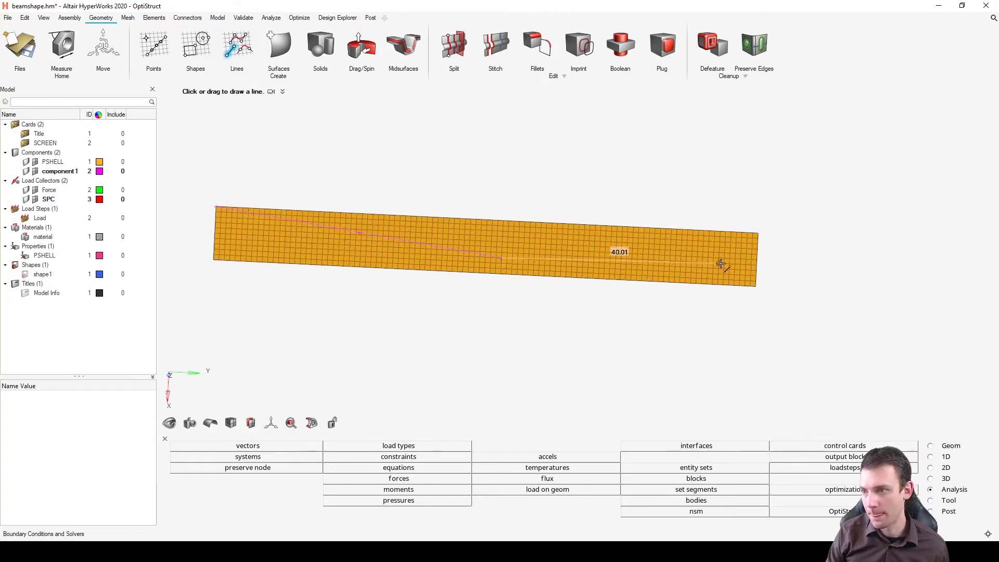
pyautogui.click(758, 234)
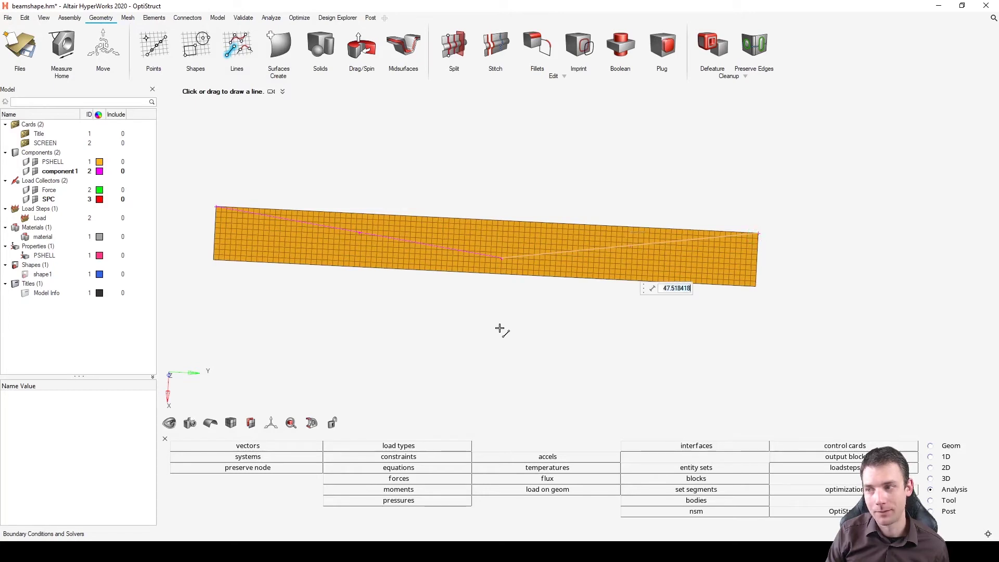
pyautogui.middleClick(510, 332)
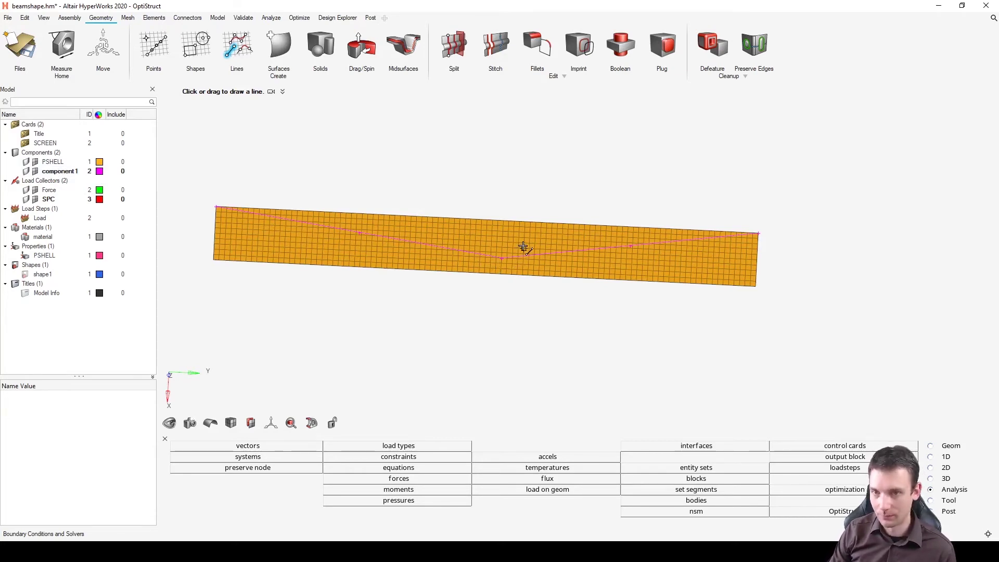
pyautogui.scroll(-2, 333, 245)
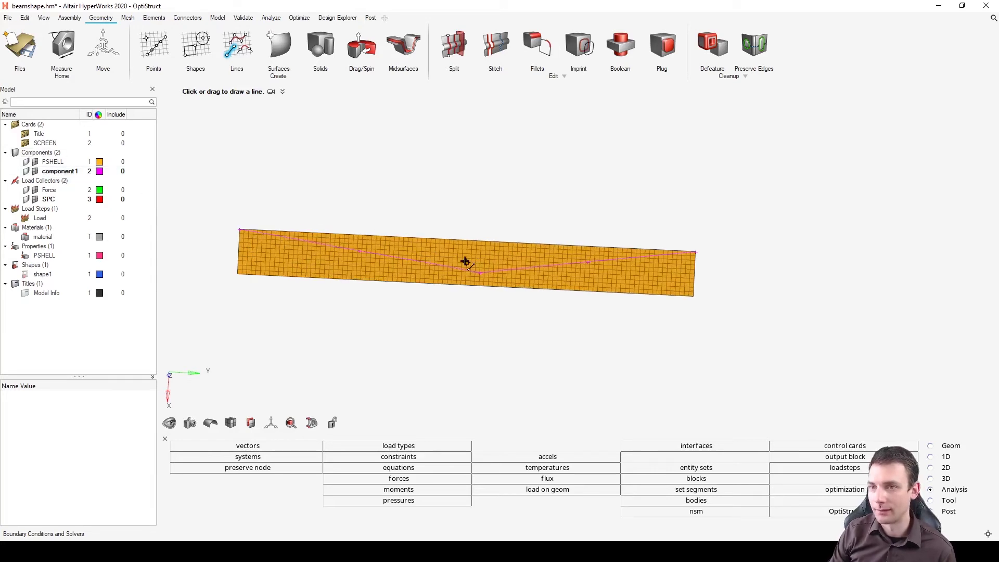
# - Start a Free Morph and set all of the beam's elements as the morph area
pyautogui.scroll(-1, 466, 262)
pyautogui.keyDown('ctrl'); pyautogui.moveTo(379, 291); pyautogui.dragTo(464, 261); pyautogui.keyUp('ctrl')
pyautogui.scroll(1, 372, 246)
pyautogui.scroll(1, 508, 273)
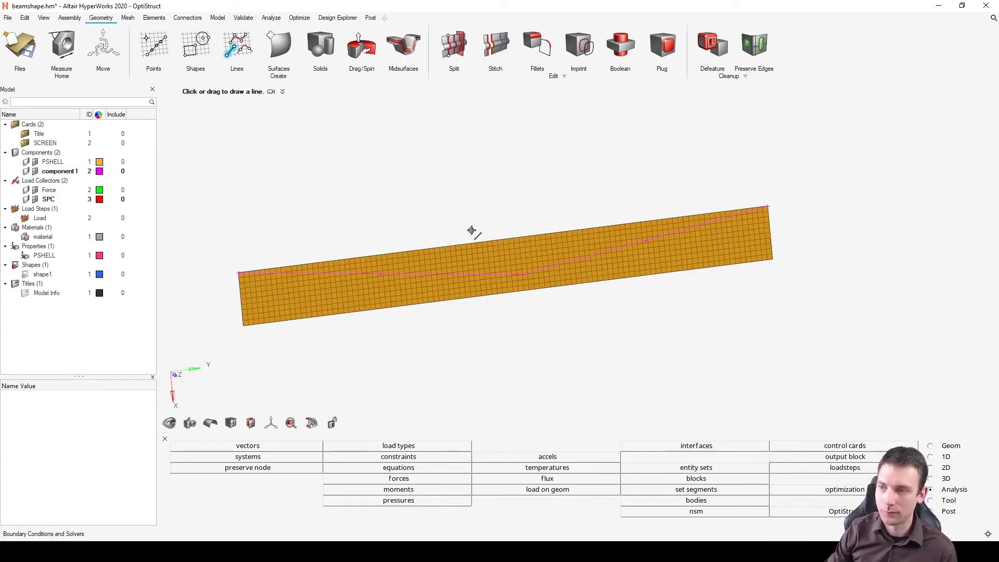
pyautogui.keyDown('ctrl'); pyautogui.moveTo(413, 192); pyautogui.dragTo(482, 108); pyautogui.keyUp('ctrl')
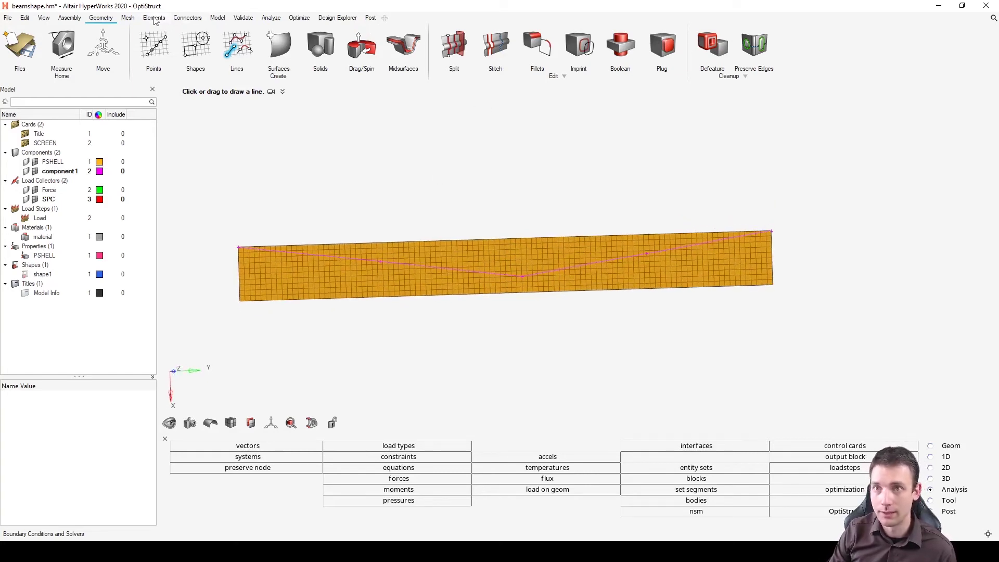
pyautogui.click(128, 20)
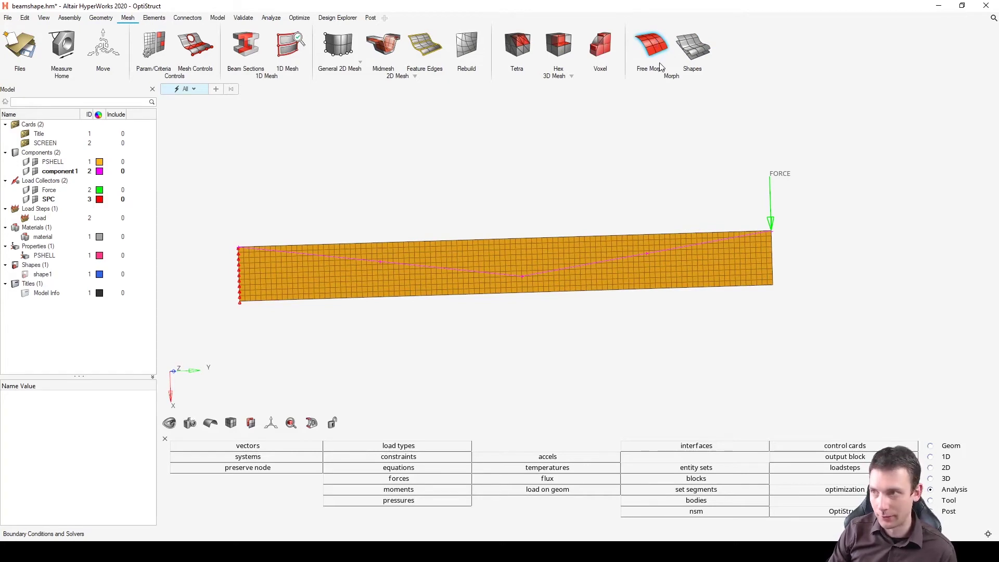
pyautogui.click(653, 48)
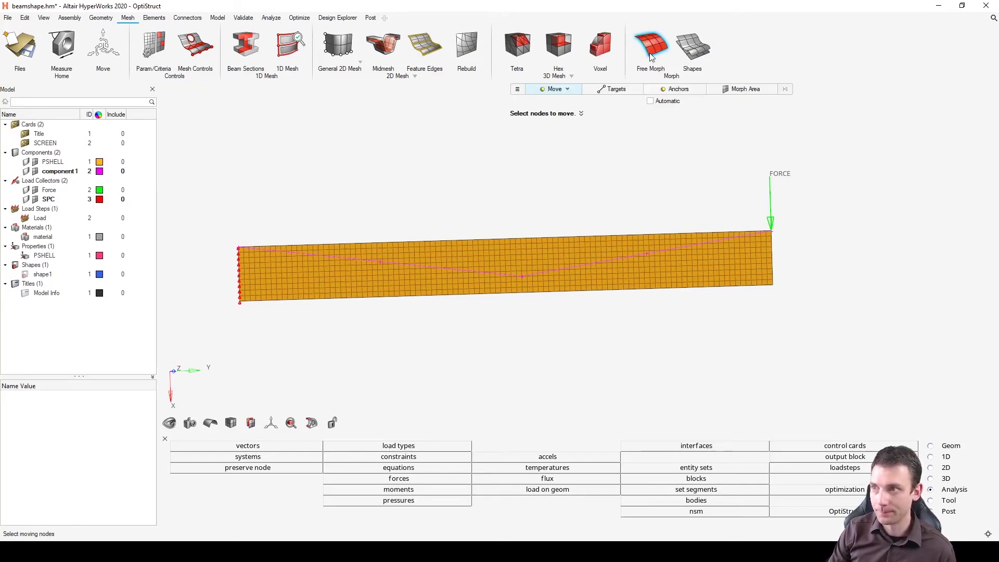
pyautogui.click(736, 89)
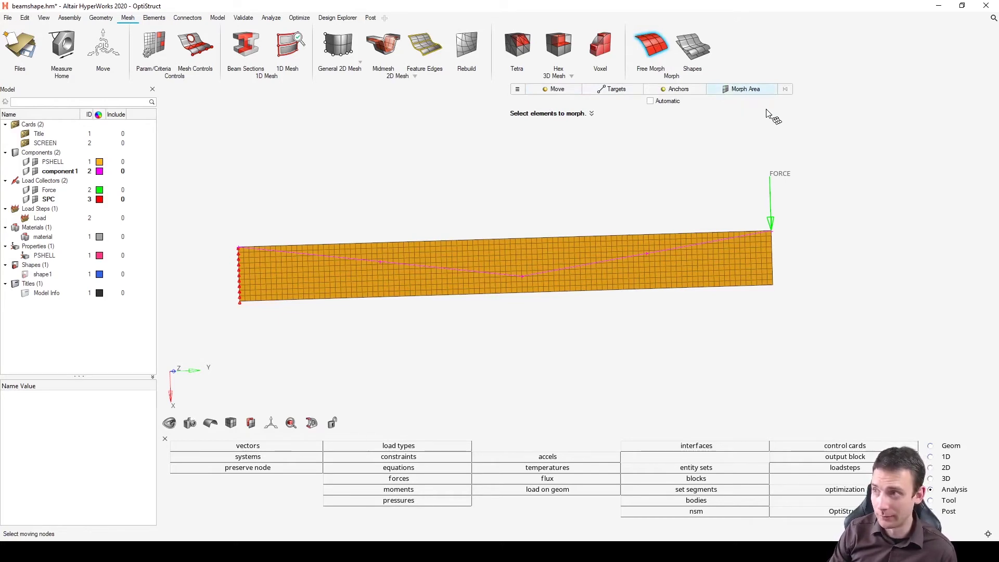
pyautogui.moveTo(818, 195); pyautogui.dragTo(187, 364)
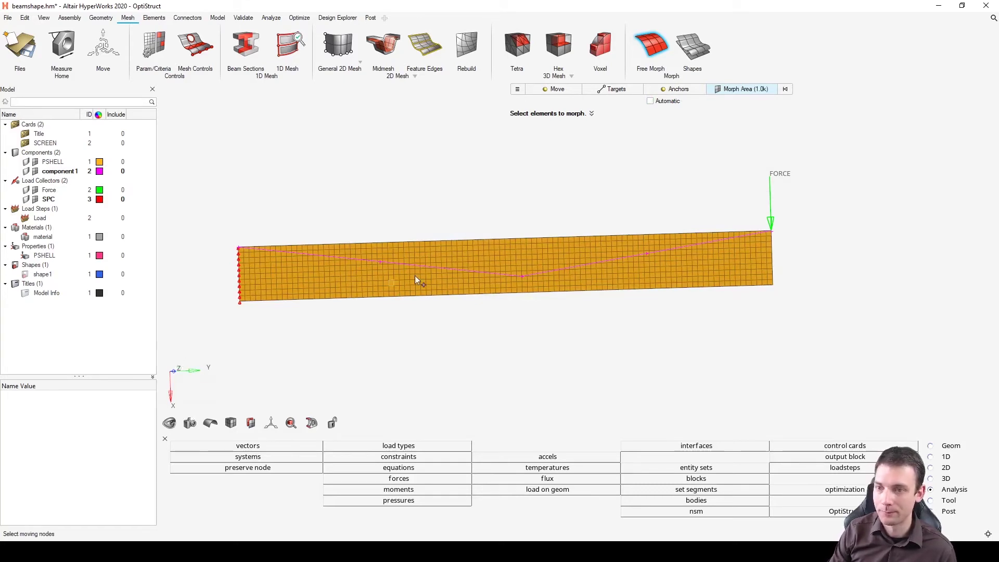
# - Select the nodes along the beam's lower edge and constrained end as anchors, using By Path selection with path preview
pyautogui.click(678, 89)
pyautogui.scroll(2, 783, 250)
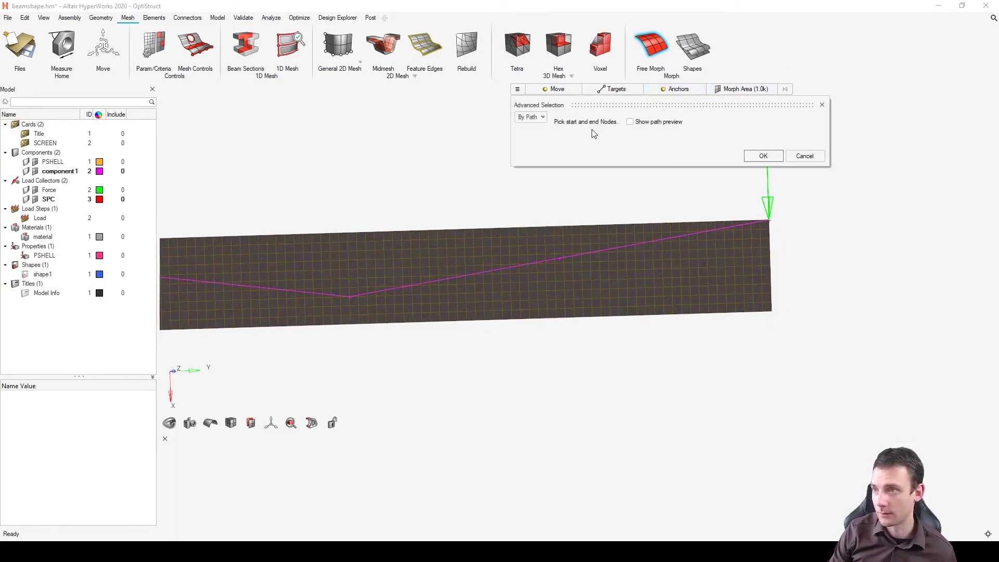
pyautogui.click(633, 124)
pyautogui.click(772, 312)
pyautogui.scroll(-3, 825, 274)
pyautogui.scroll(5, 605, 281)
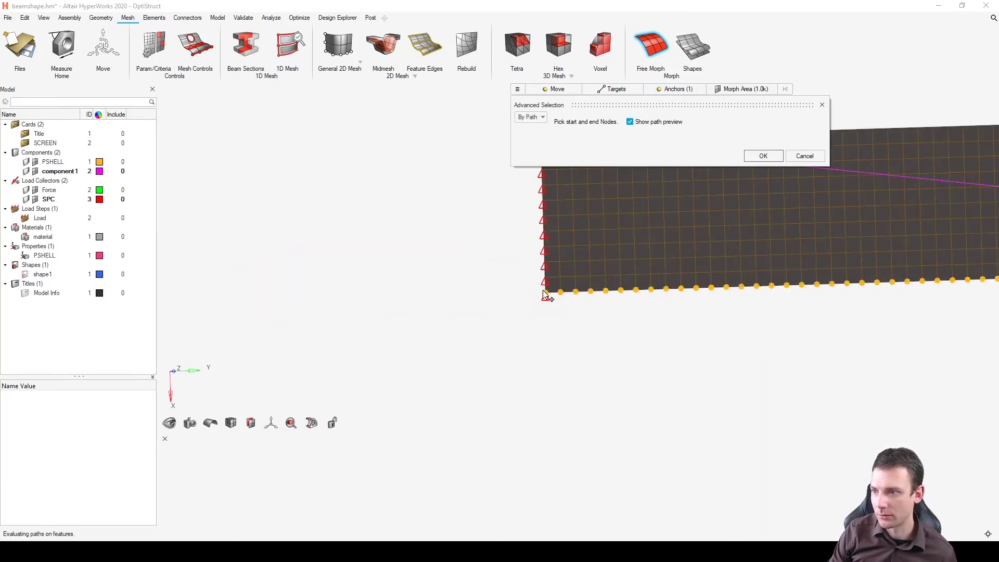
pyautogui.click(544, 293)
pyautogui.scroll(-3, 557, 317)
pyautogui.scroll(5, 553, 249)
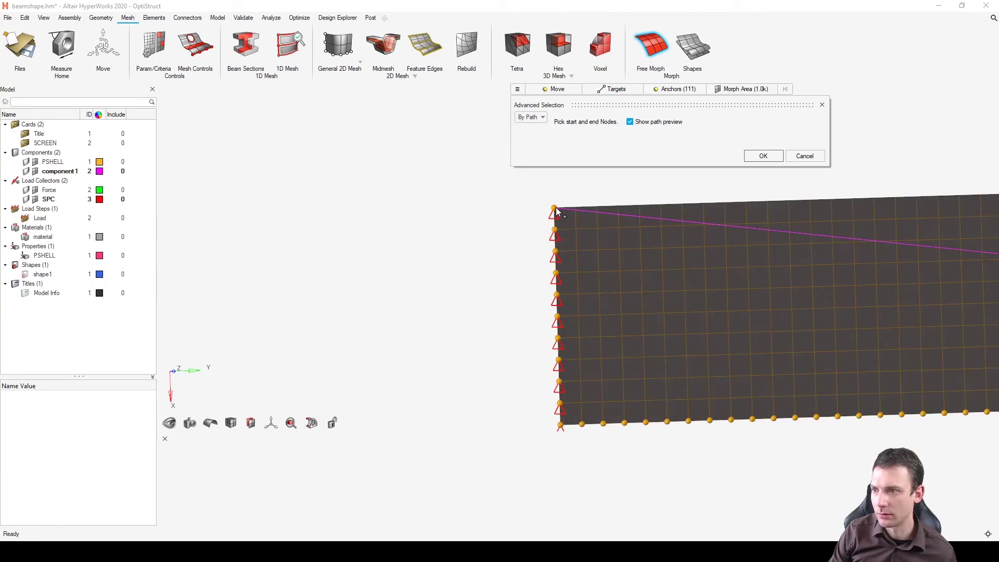
pyautogui.click(765, 156)
# - Select all nodes along the beam's upper edge, from the constrained corner to the loaded corner, as moving nodes by path
pyautogui.click(555, 89)
pyautogui.scroll(-2, 544, 202)
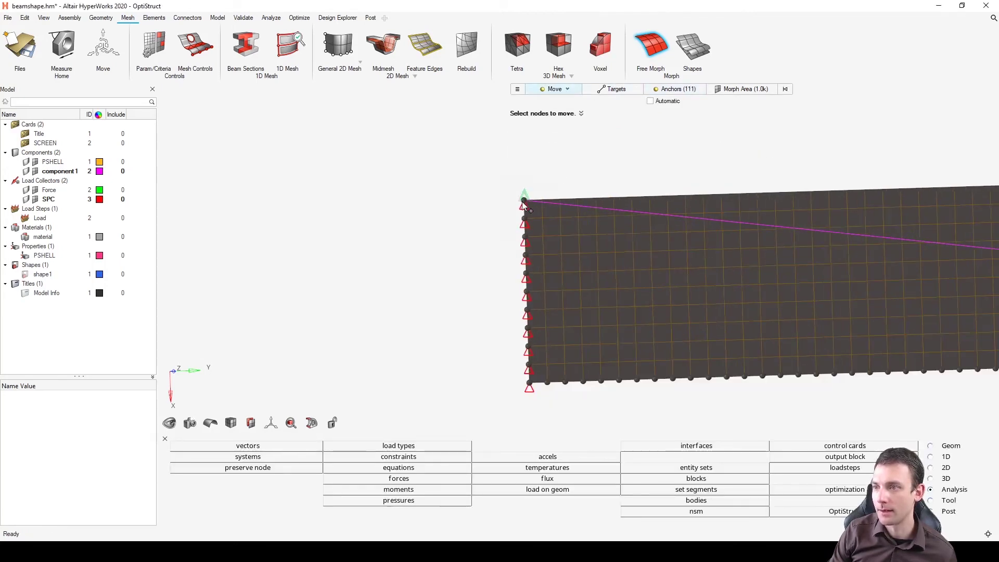
pyautogui.click(525, 200)
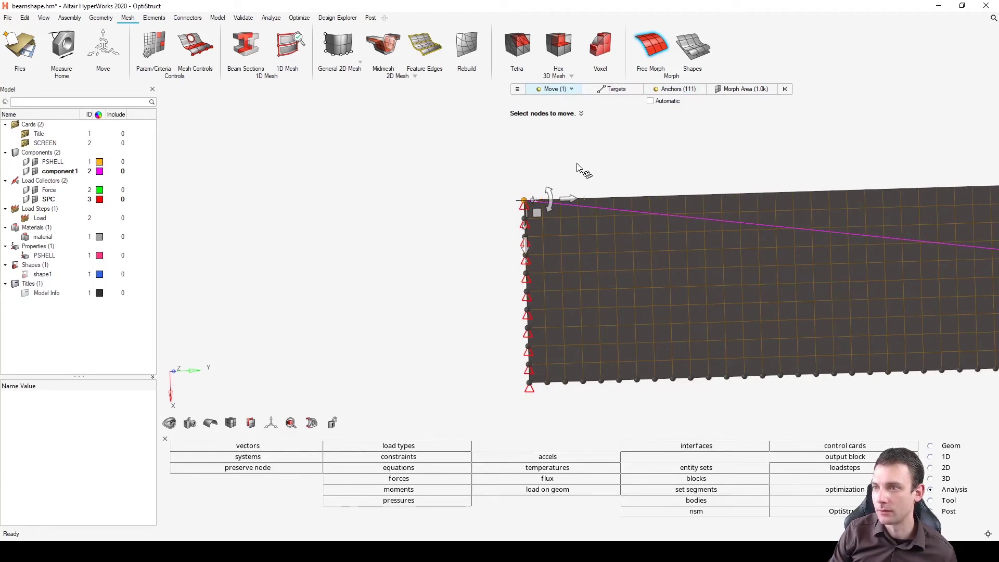
pyautogui.press('a')
pyautogui.click(641, 123)
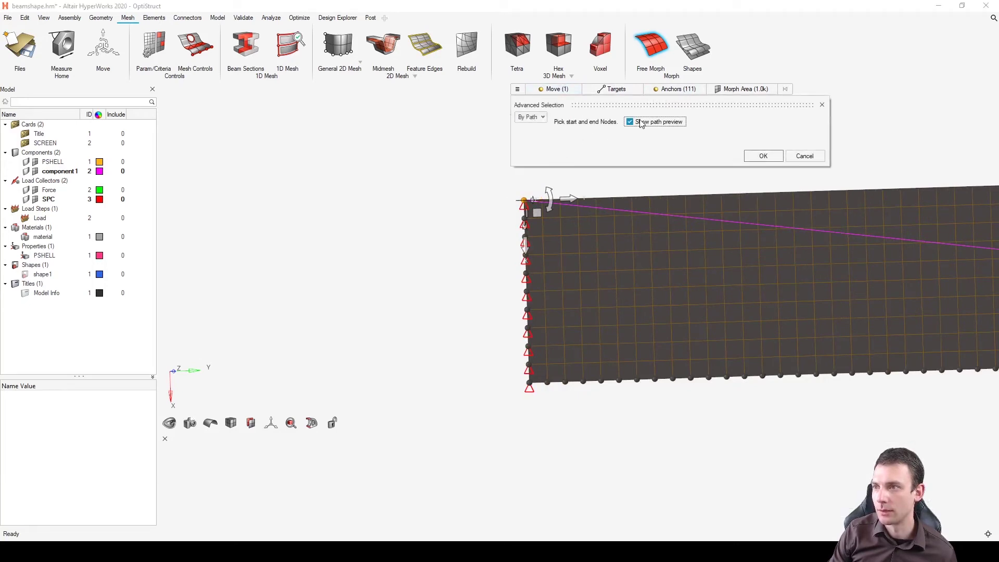
pyautogui.scroll(-3, 539, 195)
pyautogui.scroll(2, 705, 208)
pyautogui.click(681, 221)
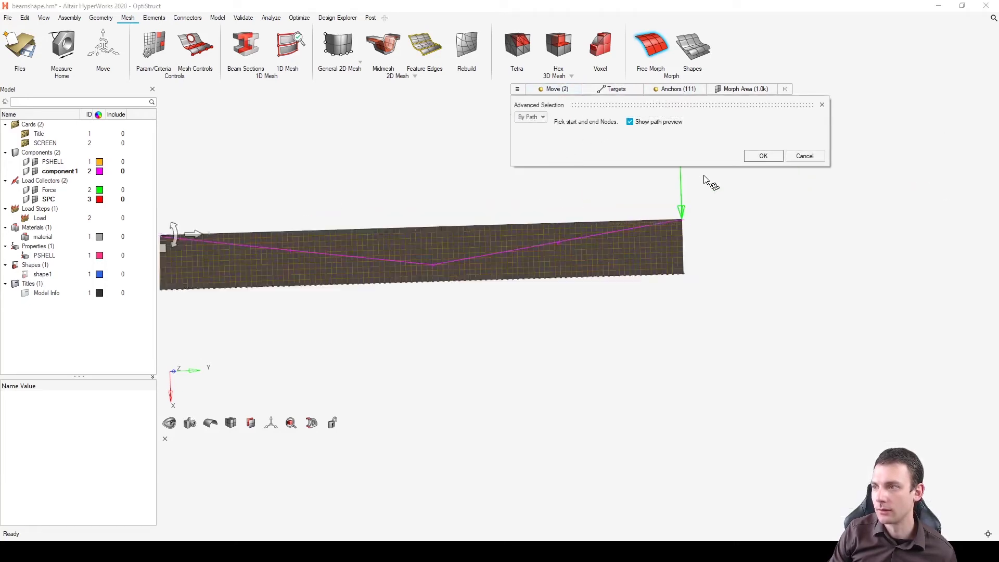
pyautogui.scroll(3, 658, 245)
pyautogui.click(703, 234)
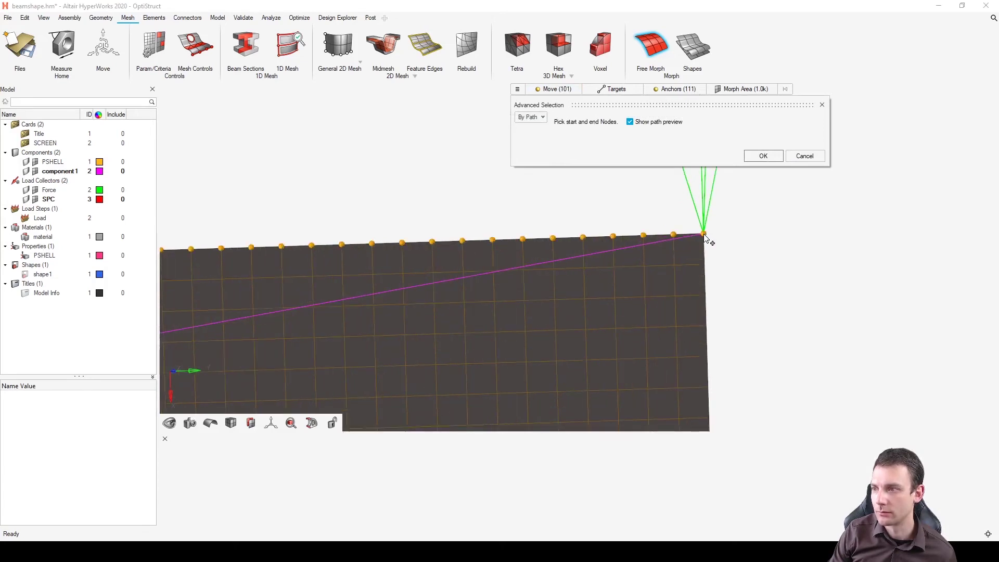
pyautogui.click(763, 156)
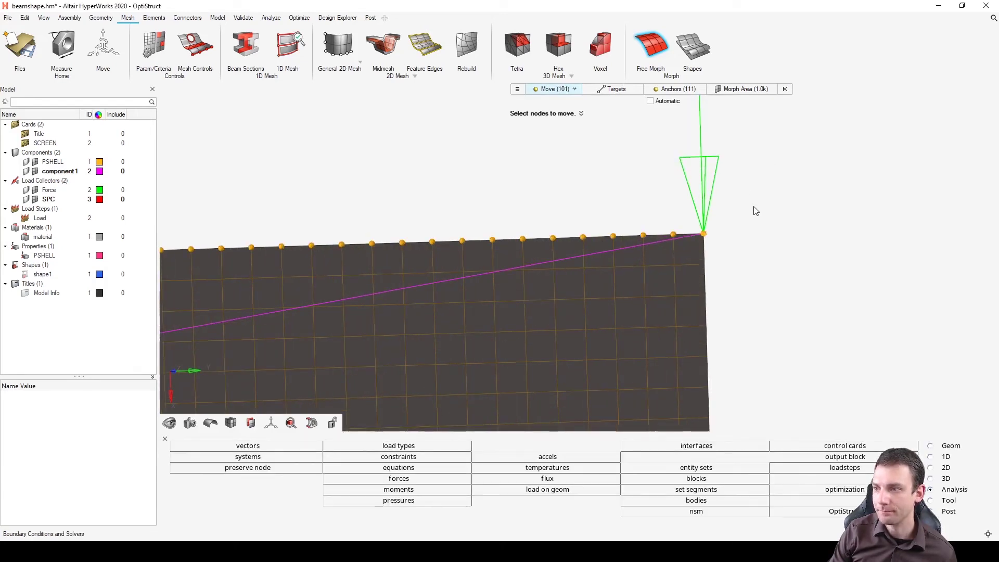
pyautogui.scroll(-3, 755, 208)
pyautogui.scroll(-4, 408, 189)
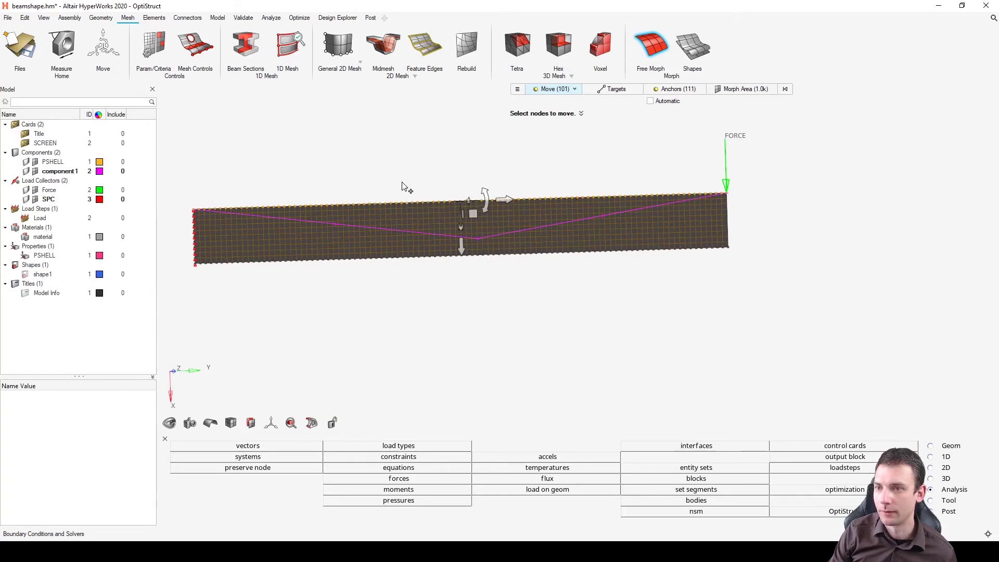
pyautogui.scroll(1, 523, 118)
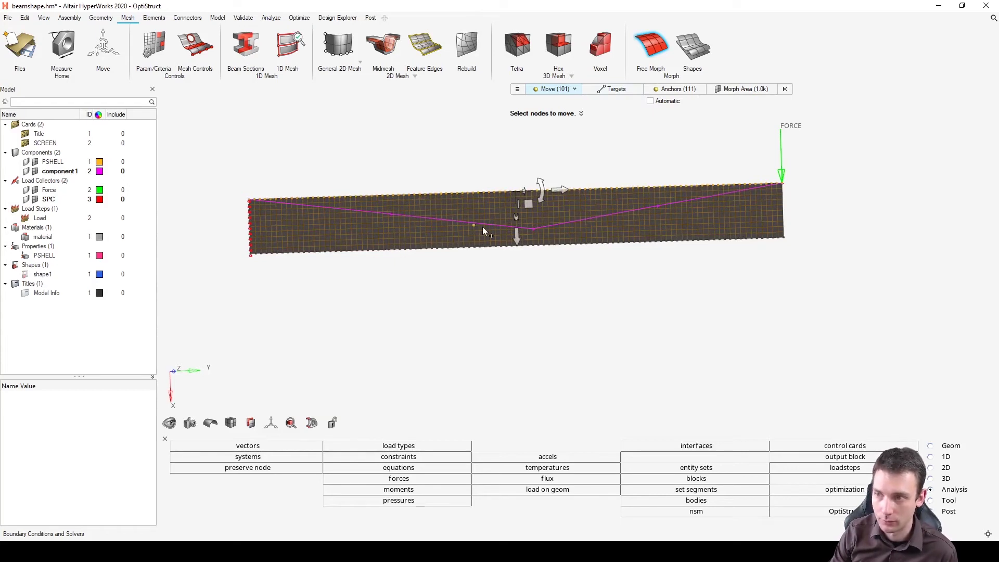
# - Set the two V lines as morph targets and morph the beam's upper edge nodes onto them
pyautogui.click(616, 89)
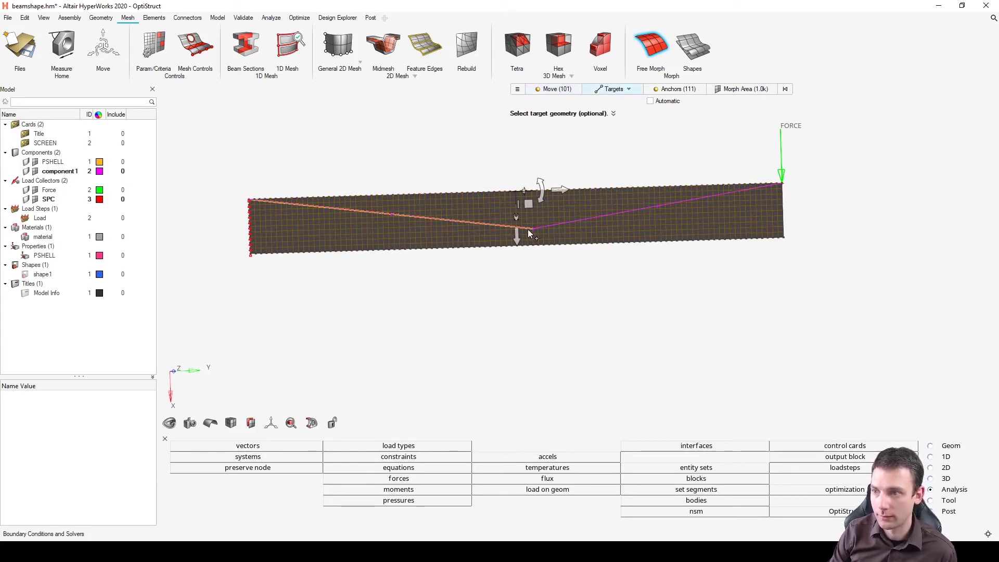
pyautogui.scroll(5, 536, 229)
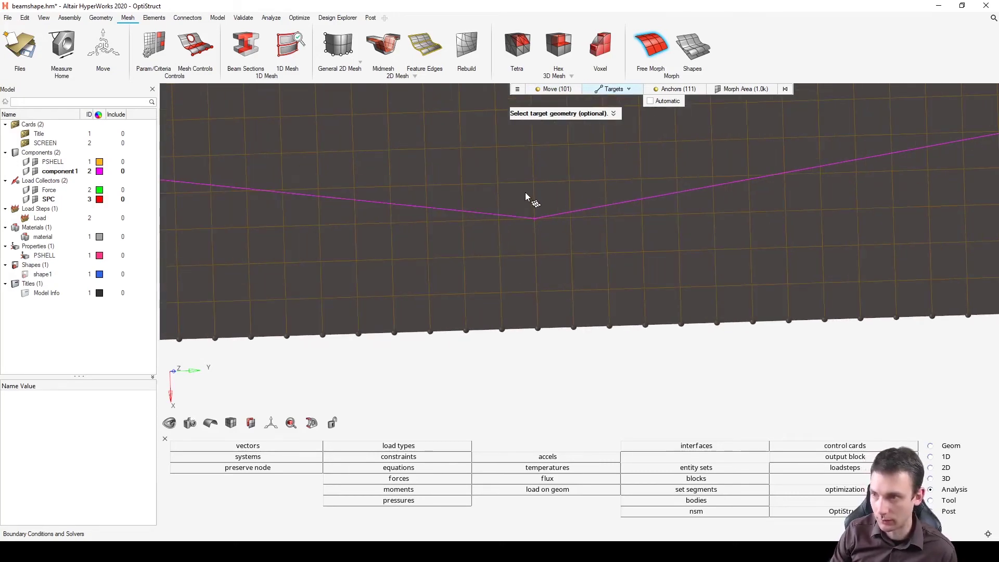
pyautogui.scroll(-8, 542, 238)
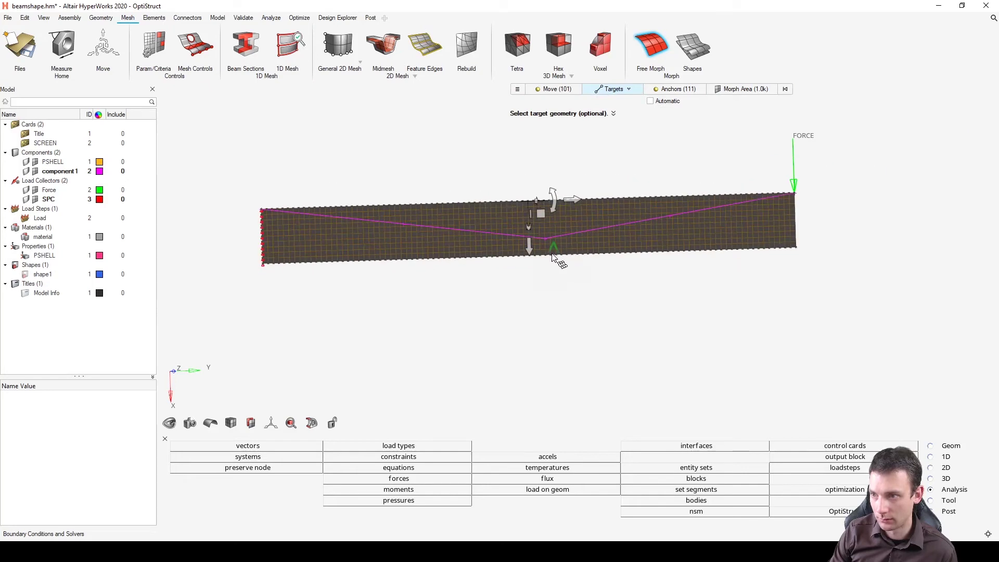
pyautogui.moveTo(623, 292); pyautogui.dragTo(502, 229)
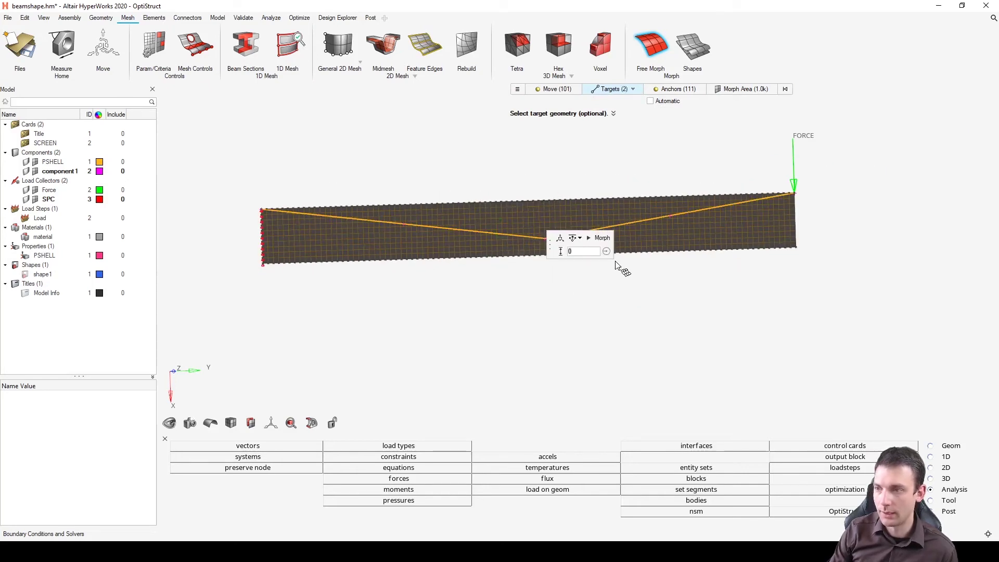
pyautogui.click(581, 238)
pyautogui.click(583, 273)
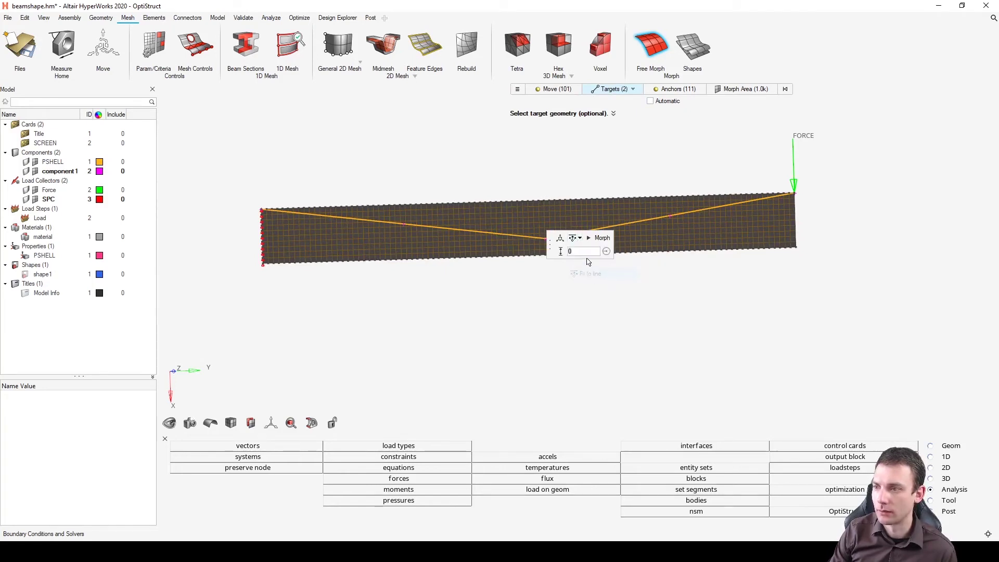
pyautogui.click(600, 239)
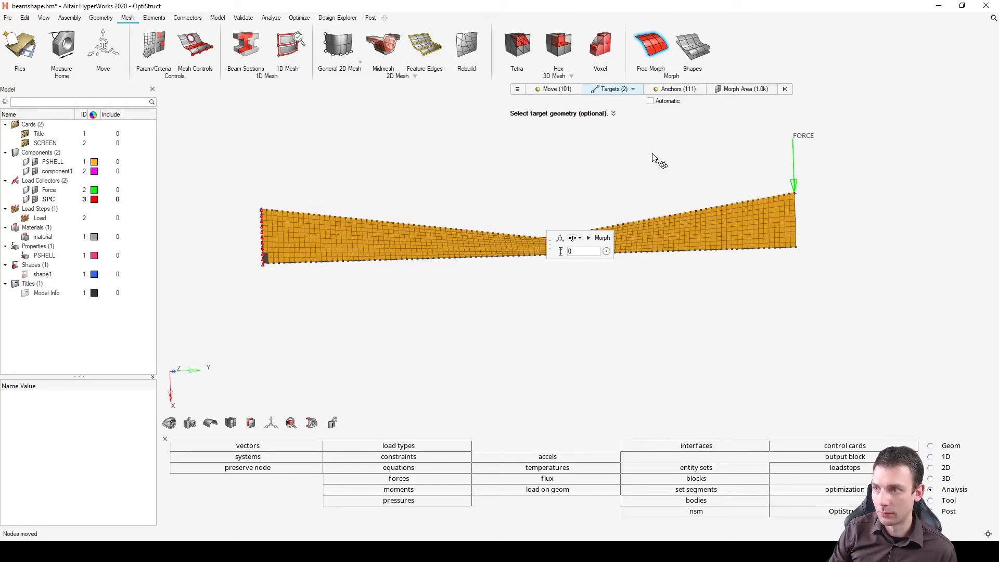
pyautogui.press('Escape')
# - Save the V-morphed mesh as a new shape and make both saved shapes design variables
pyautogui.moveTo(593, 203); pyautogui.dragTo(521, 233, button='middle')
pyautogui.scroll(6, 521, 234)
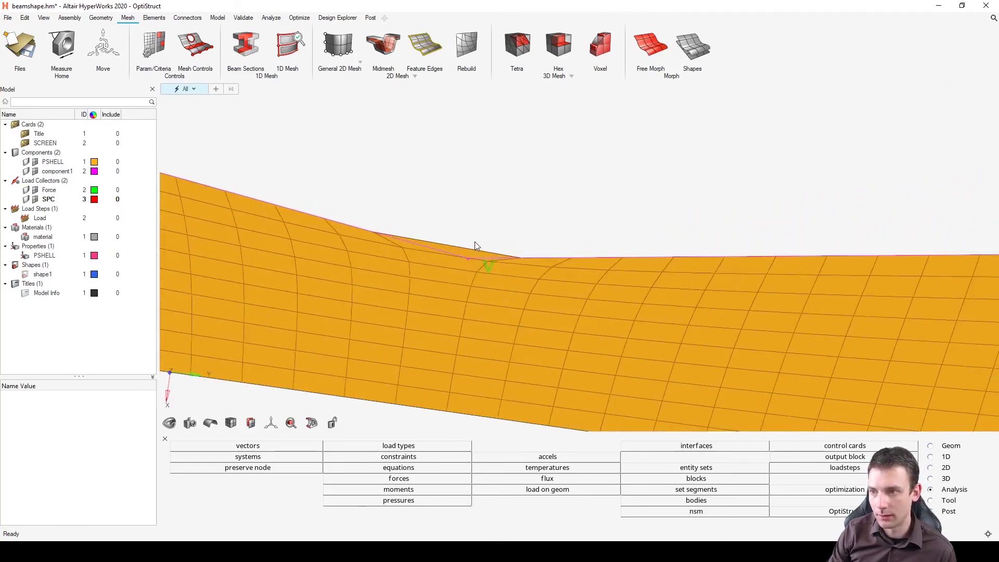
pyautogui.scroll(-5, 473, 218)
pyautogui.moveTo(439, 218); pyautogui.dragTo(457, 244, button='middle')
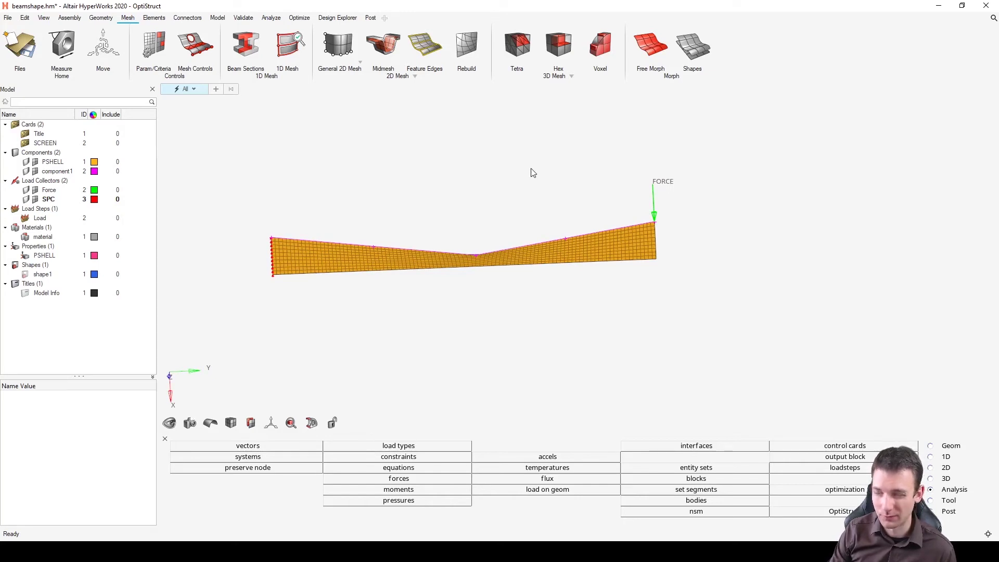
pyautogui.moveTo(627, 180); pyautogui.dragTo(477, 187, button='middle')
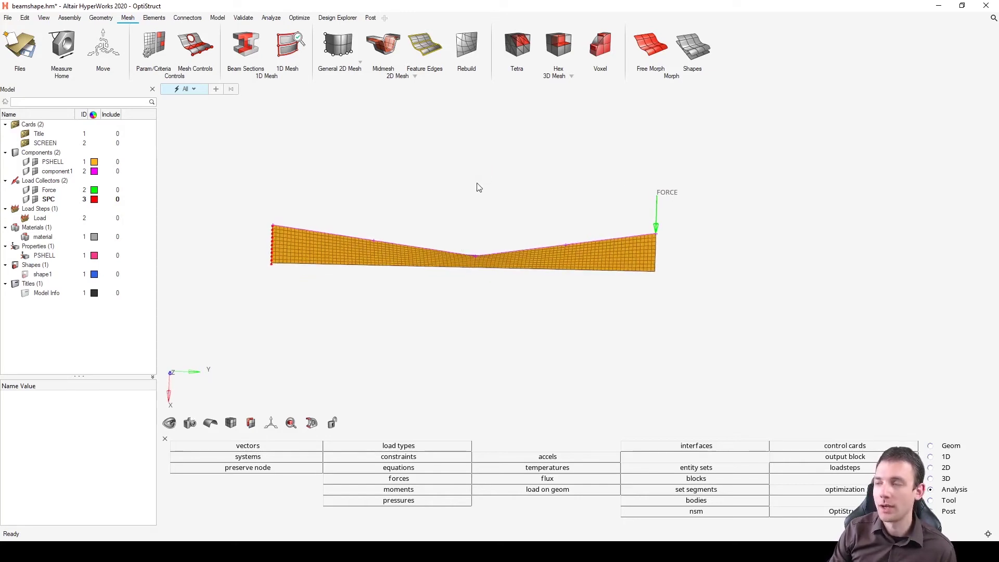
pyautogui.click(691, 50)
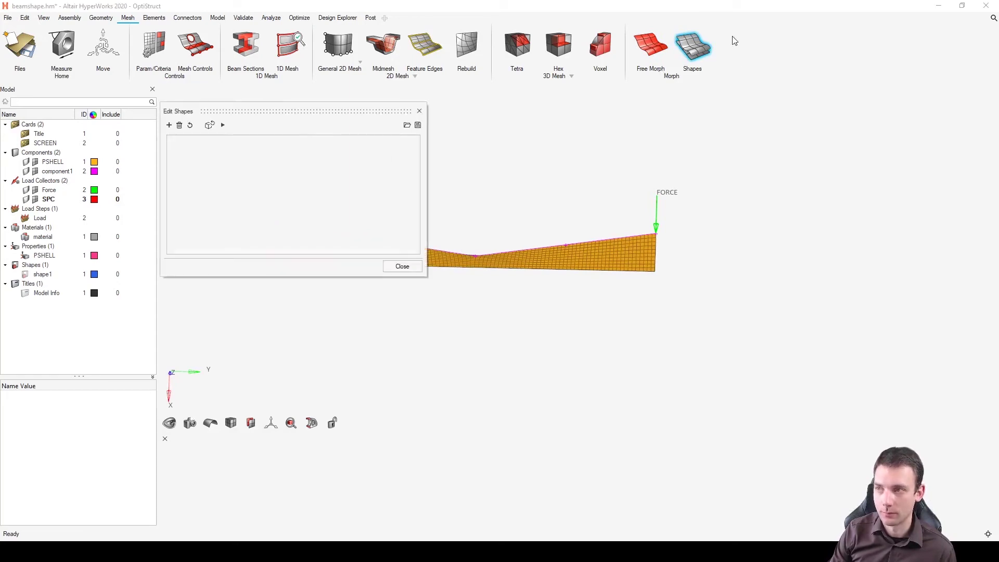
pyautogui.click(169, 126)
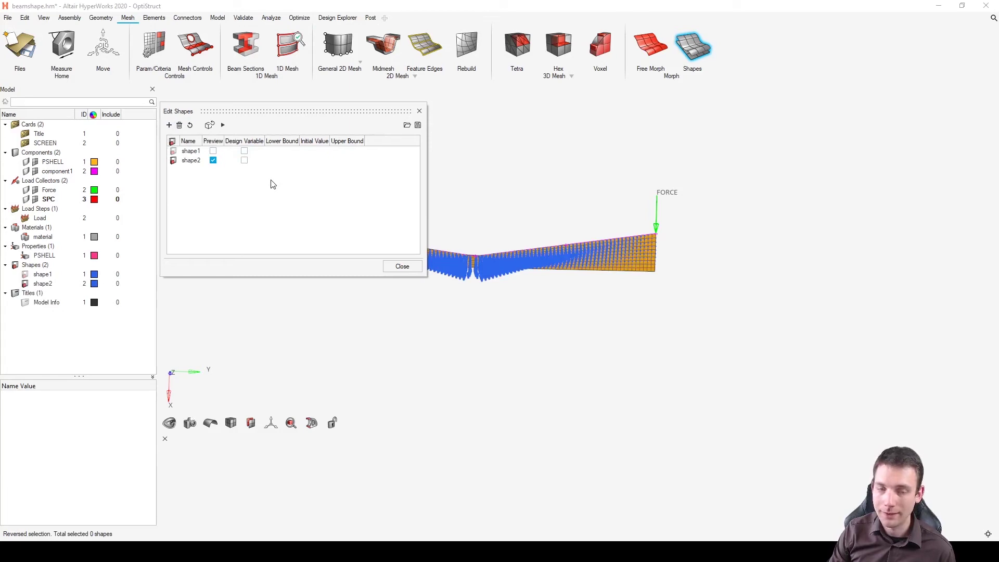
pyautogui.click(244, 160)
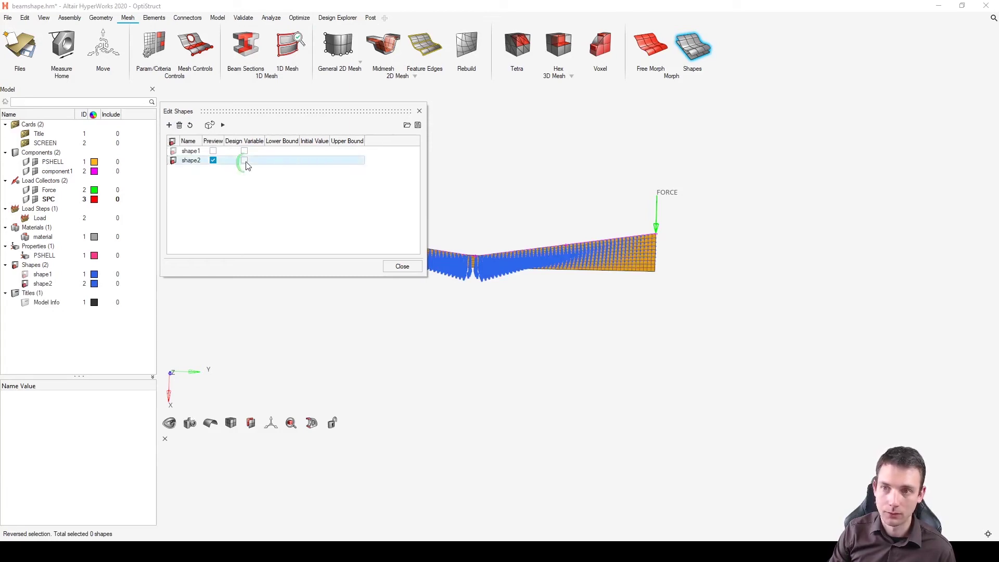
pyautogui.click(244, 151)
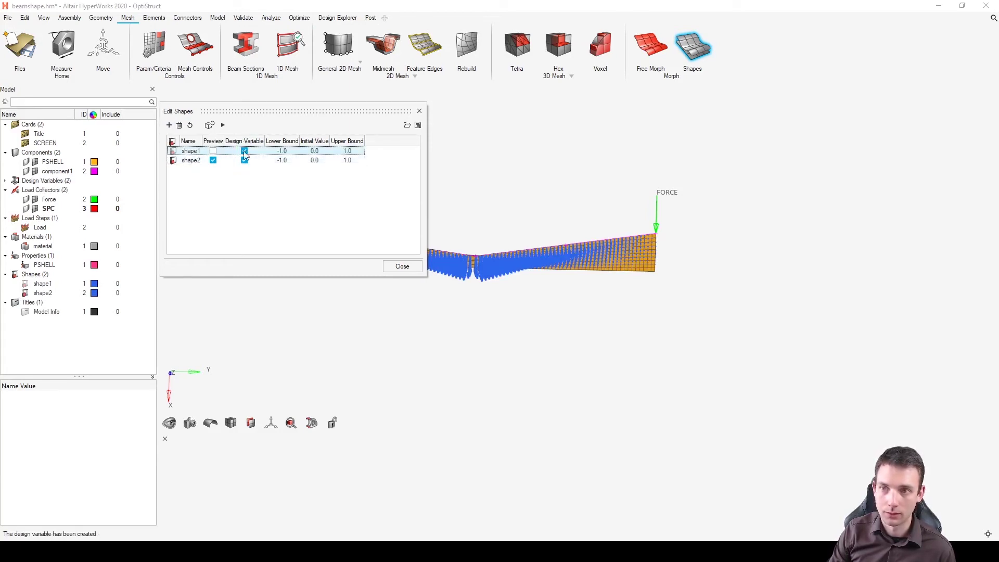
pyautogui.keyDown('shift'); pyautogui.click(291, 161); pyautogui.keyUp('shift')
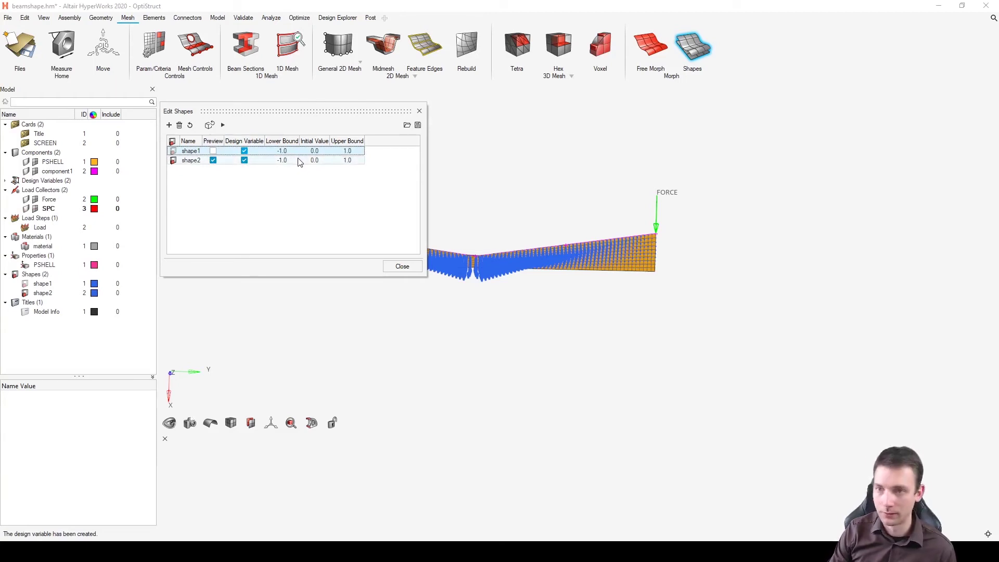
pyautogui.keyDown('ctrl'); pyautogui.click(286, 162); pyautogui.keyUp('ctrl')
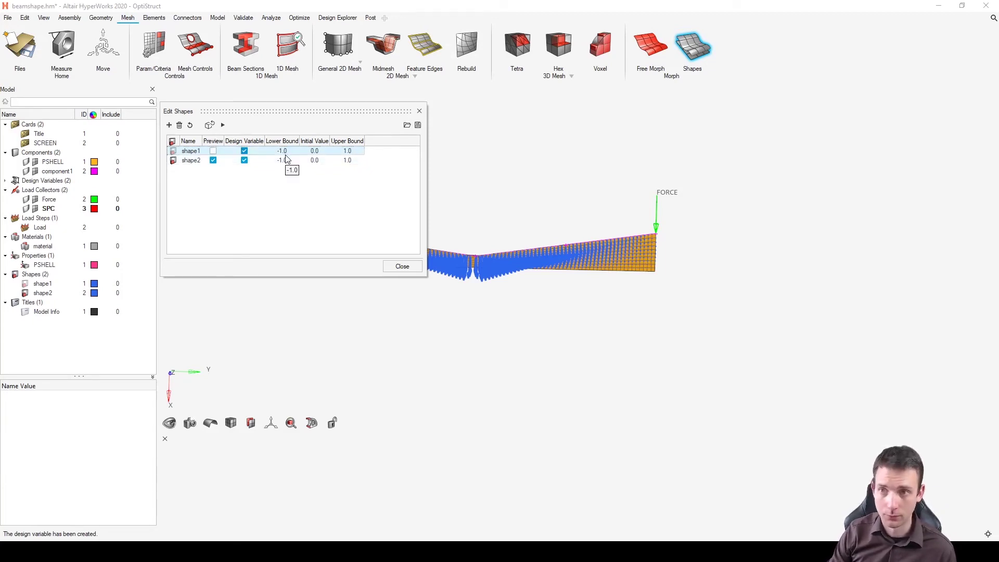
pyautogui.click(284, 151)
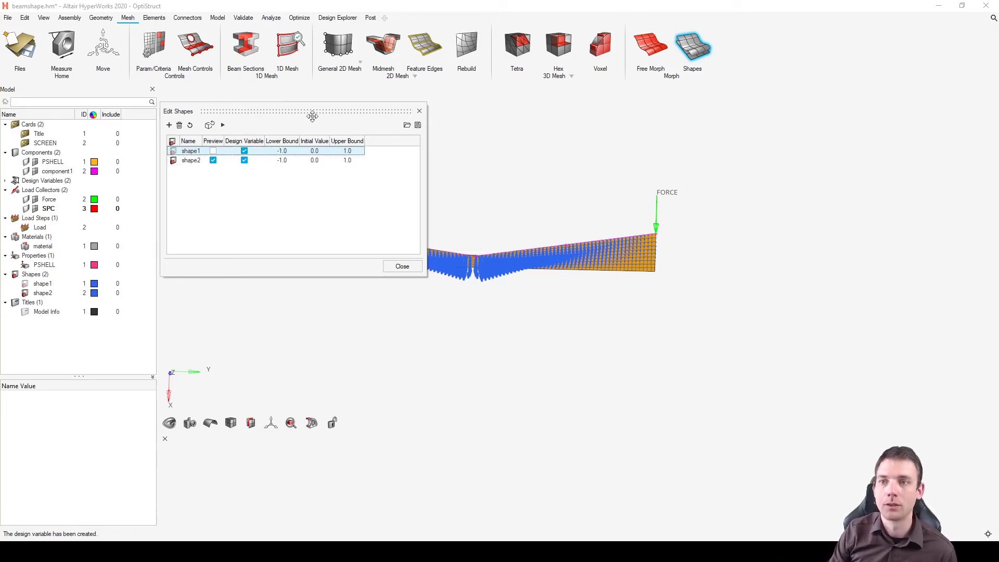
pyautogui.keyDown('shift'); pyautogui.click(291, 161); pyautogui.keyUp('shift')
pyautogui.keyDown('ctrl'); pyautogui.click(290, 161); pyautogui.keyUp('ctrl')
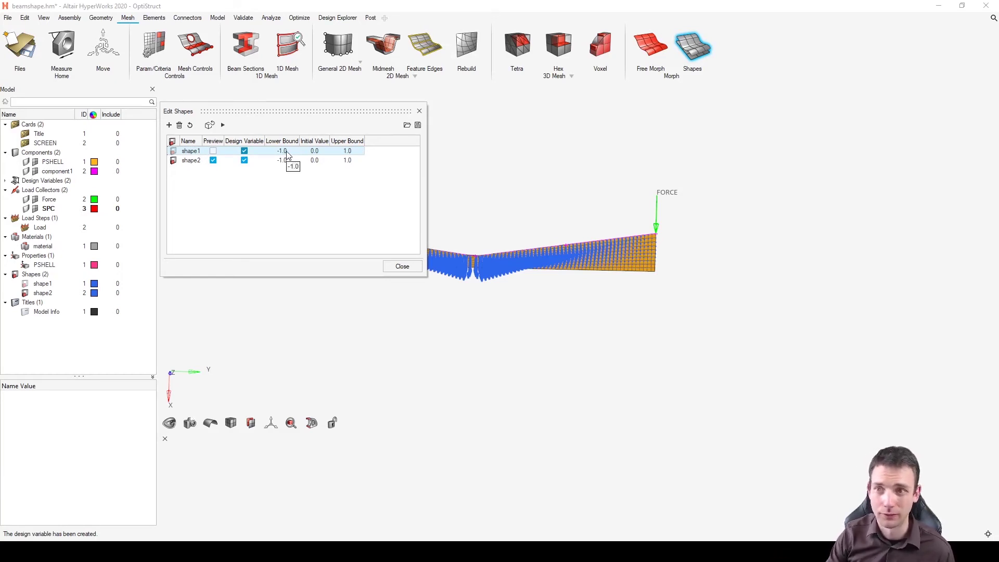
pyautogui.keyDown('ctrl'); pyautogui.click(335, 162); pyautogui.keyUp('ctrl')
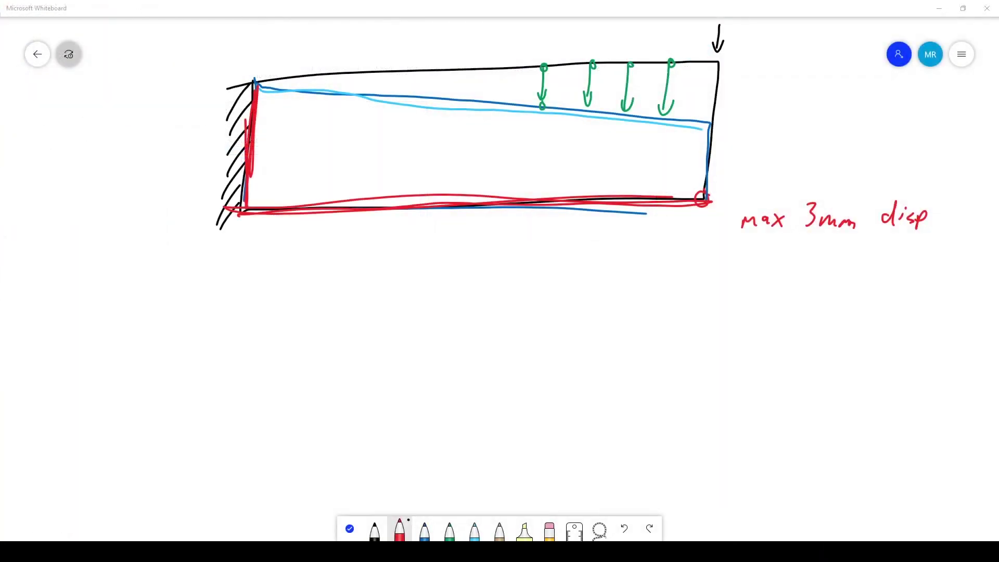
# - Sketch a fifth green downward arrow near the beam's loaded end, with a leader line labelled "Factor 1"
pyautogui.click(449, 529)
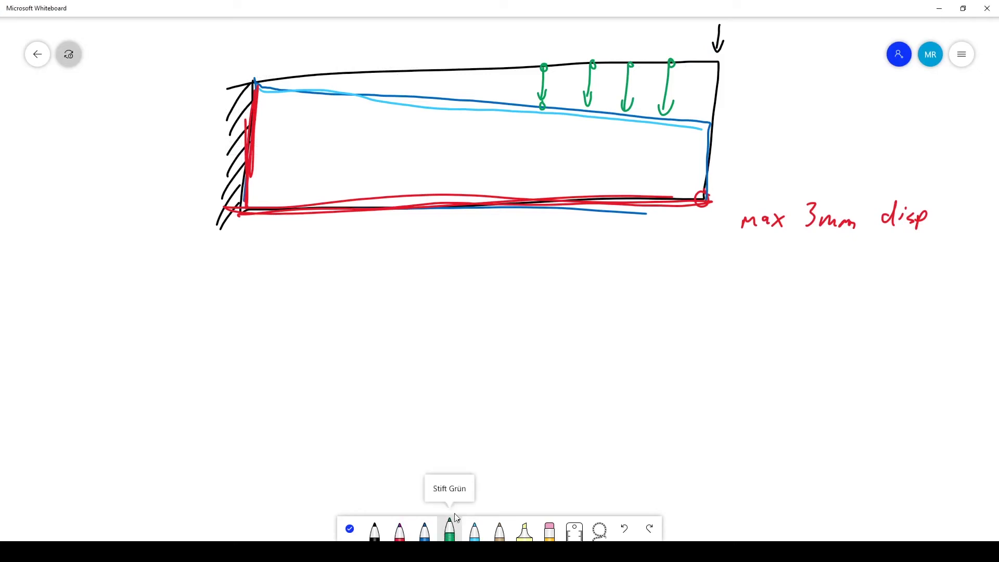
pyautogui.moveTo(692, 64)
pyautogui.mouseDown()
pyautogui.moveTo(694, 106)
pyautogui.moveTo(749, 62)
pyautogui.moveTo(776, 54)
pyautogui.mouseUp()
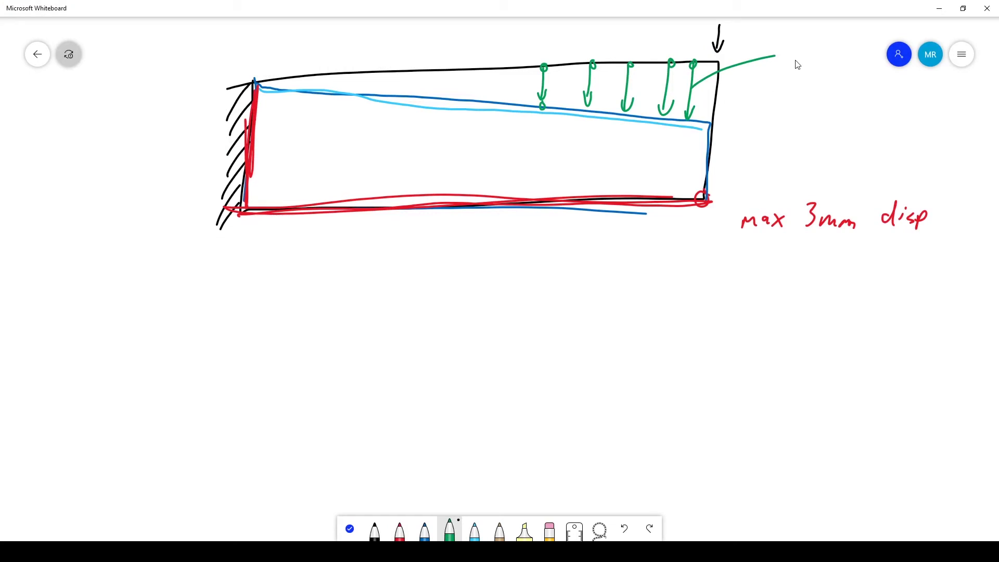
pyautogui.moveTo(793, 41)
pyautogui.mouseDown()
pyautogui.moveTo(794, 65)
pyautogui.moveTo(811, 37)
pyautogui.mouseUp()
pyautogui.moveTo(791, 52); pyautogui.dragTo(827, 62)
pyautogui.moveTo(846, 32); pyautogui.dragTo(837, 65)
pyautogui.moveTo(831, 42); pyautogui.dragTo(853, 39)
pyautogui.moveTo(846, 45); pyautogui.dragTo(864, 43)
pyautogui.moveTo(872, 39); pyautogui.dragTo(874, 62)
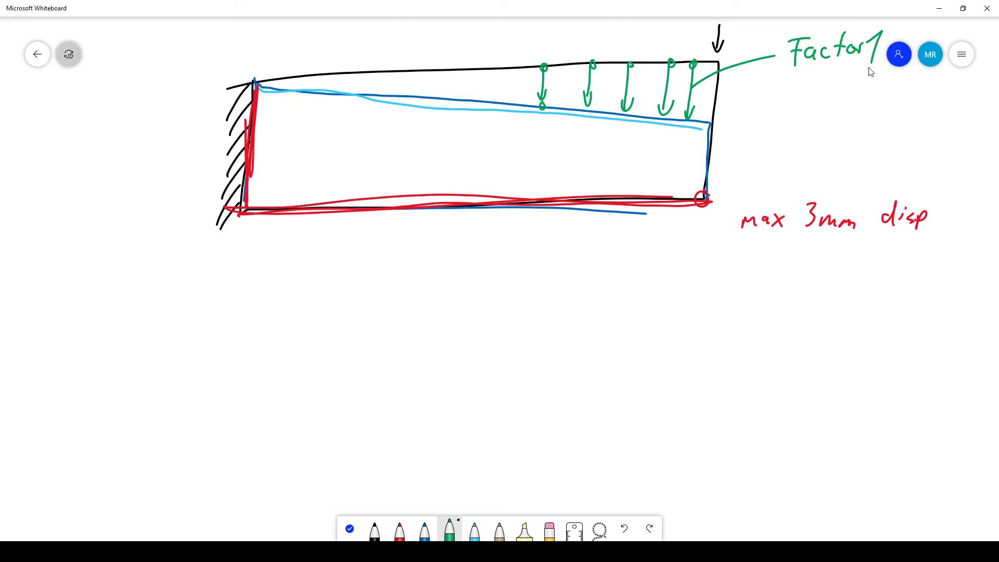
# - Erase the green 1 beside "Factor" and rewrite it below the word as a circled 1
pyautogui.click(549, 531)
pyautogui.moveTo(885, 39); pyautogui.dragTo(876, 40)
pyautogui.click(450, 530)
pyautogui.moveTo(833, 94)
pyautogui.mouseDown()
pyautogui.moveTo(847, 72)
pyautogui.moveTo(849, 102)
pyautogui.mouseUp()
pyautogui.moveTo(829, 74); pyautogui.dragTo(828, 103)
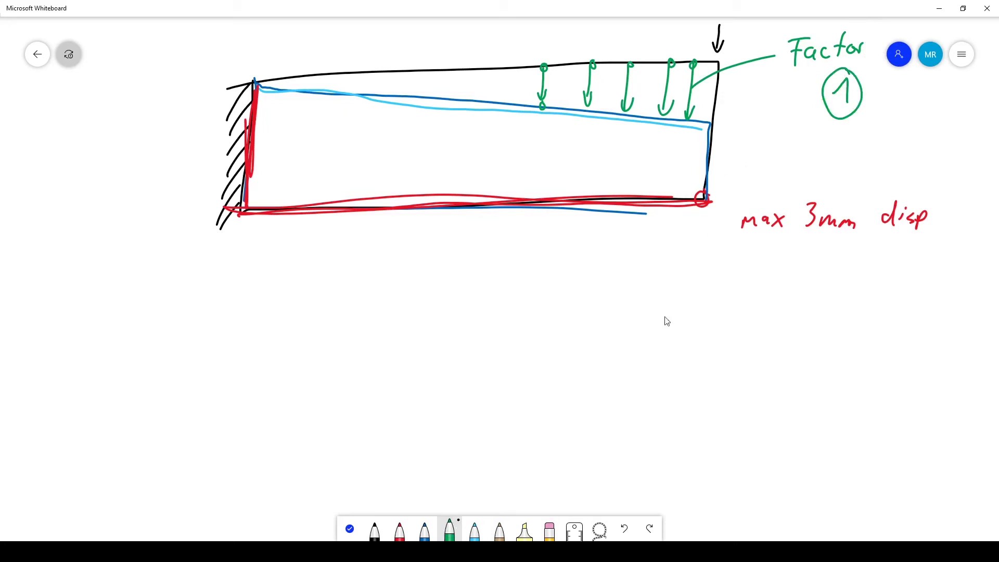
# - Sketch in brown a beam outline halfway to the morphed shape, with a short arrow labelled 0.5
pyautogui.click(500, 530)
pyautogui.moveTo(638, 67)
pyautogui.mouseDown()
pyautogui.moveTo(634, 84)
pyautogui.moveTo(648, 40)
pyautogui.moveTo(662, 33)
pyautogui.mouseUp()
pyautogui.click(672, 41)
pyautogui.moveTo(678, 32)
pyautogui.mouseDown()
pyautogui.moveTo(677, 42)
pyautogui.moveTo(684, 30)
pyautogui.mouseUp()
pyautogui.moveTo(265, 78)
pyautogui.mouseDown()
pyautogui.moveTo(712, 98)
pyautogui.moveTo(714, 196)
pyautogui.mouseUp()
pyautogui.moveTo(624, 214)
pyautogui.mouseDown()
pyautogui.moveTo(242, 213)
pyautogui.moveTo(254, 79)
pyautogui.mouseUp()
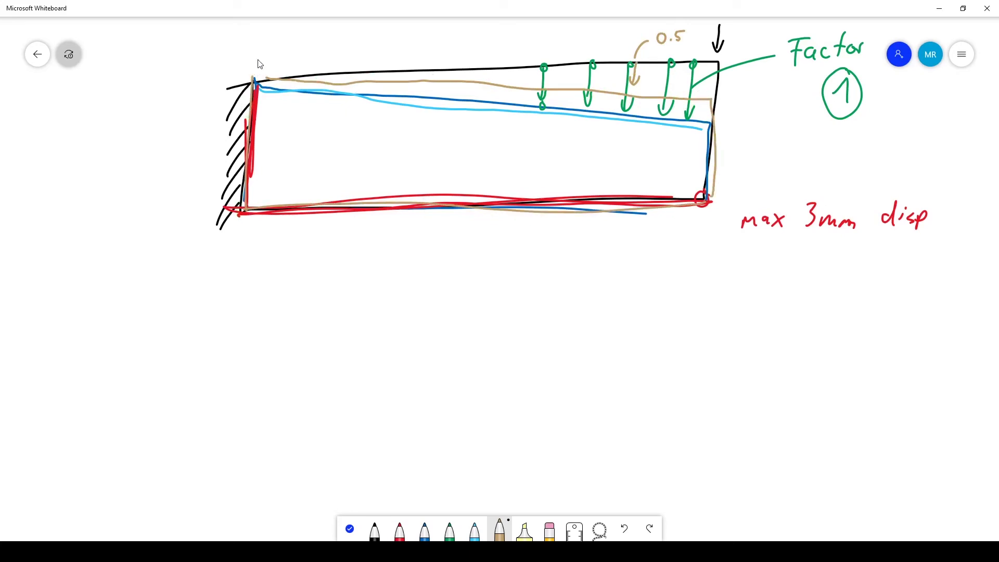
# - Write the range "0 ... 1" in black below the beam, with a downward arrow above each number
pyautogui.click(375, 529)
pyautogui.moveTo(453, 318); pyautogui.dragTo(456, 320)
pyautogui.click(474, 343)
pyautogui.click(490, 343)
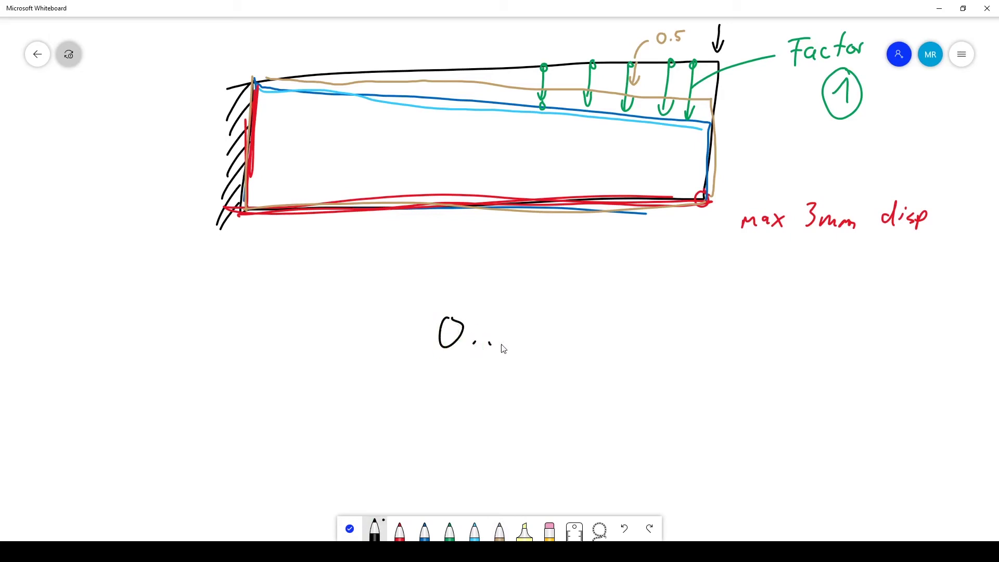
pyautogui.moveTo(454, 258); pyautogui.dragTo(453, 289)
pyautogui.moveTo(449, 281); pyautogui.dragTo(467, 275)
pyautogui.moveTo(529, 339)
pyautogui.mouseDown()
pyautogui.moveTo(546, 321)
pyautogui.moveTo(543, 342)
pyautogui.mouseUp()
pyautogui.moveTo(549, 257); pyautogui.dragTo(549, 295)
pyautogui.moveTo(544, 279); pyautogui.dragTo(558, 274)
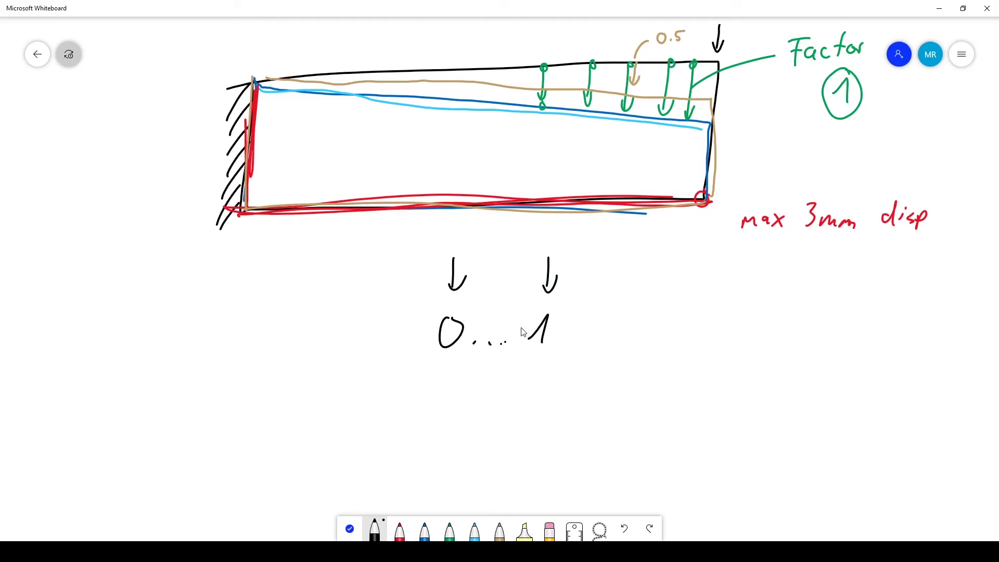
# - Add light-blue arrow strokes between the two black arrows above the 0 to 1 range
pyautogui.click(475, 530)
pyautogui.moveTo(484, 255)
pyautogui.mouseDown()
pyautogui.moveTo(484, 295)
pyautogui.moveTo(491, 273)
pyautogui.moveTo(505, 291)
pyautogui.mouseUp()
pyautogui.moveTo(499, 279)
pyautogui.mouseDown()
pyautogui.moveTo(511, 274)
pyautogui.moveTo(522, 290)
pyautogui.mouseUp()
pyautogui.moveTo(516, 277); pyautogui.dragTo(532, 273)
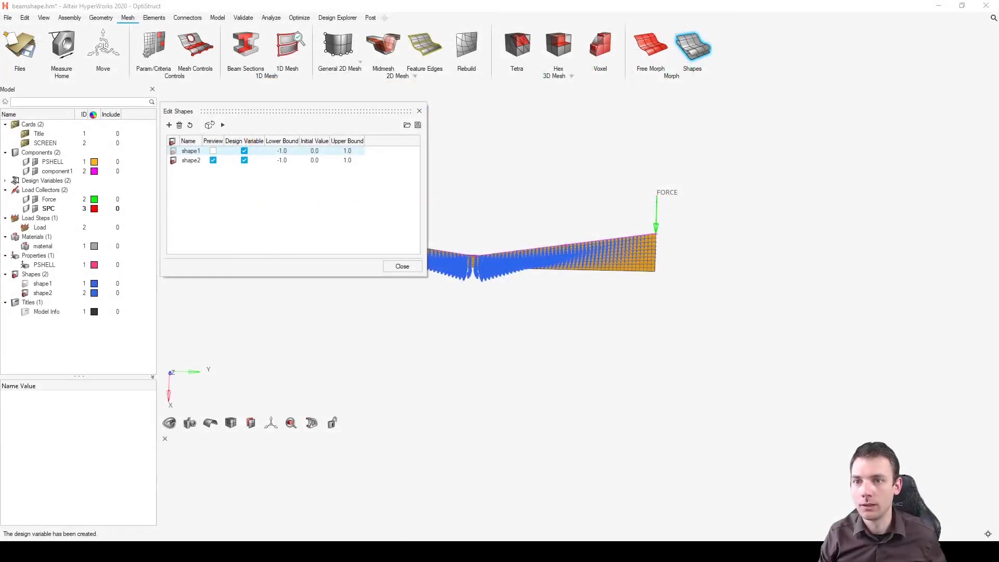
# - Set the lower bound of both shape1 and shape2 to 0.0
pyautogui.click(279, 150)
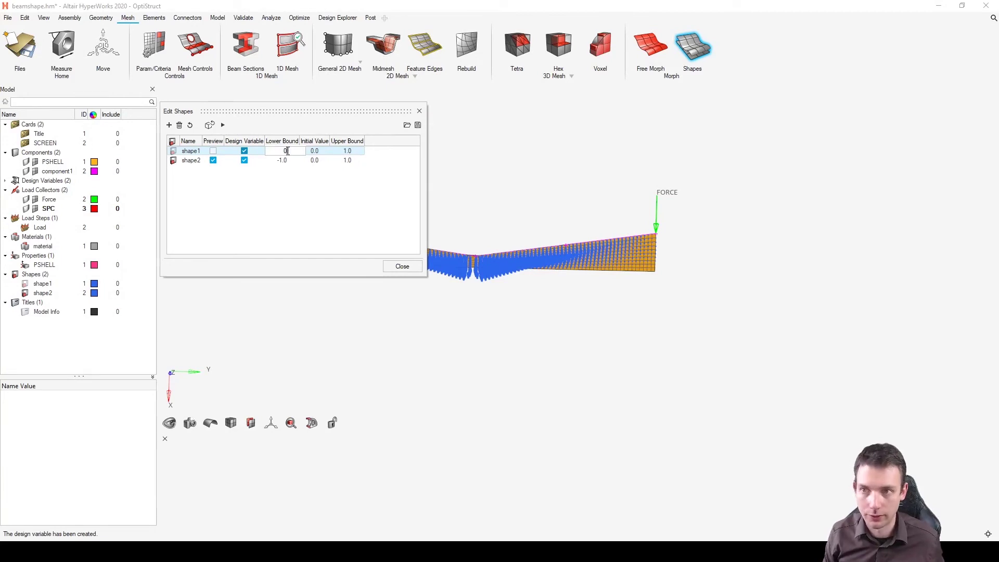
pyautogui.click(283, 161)
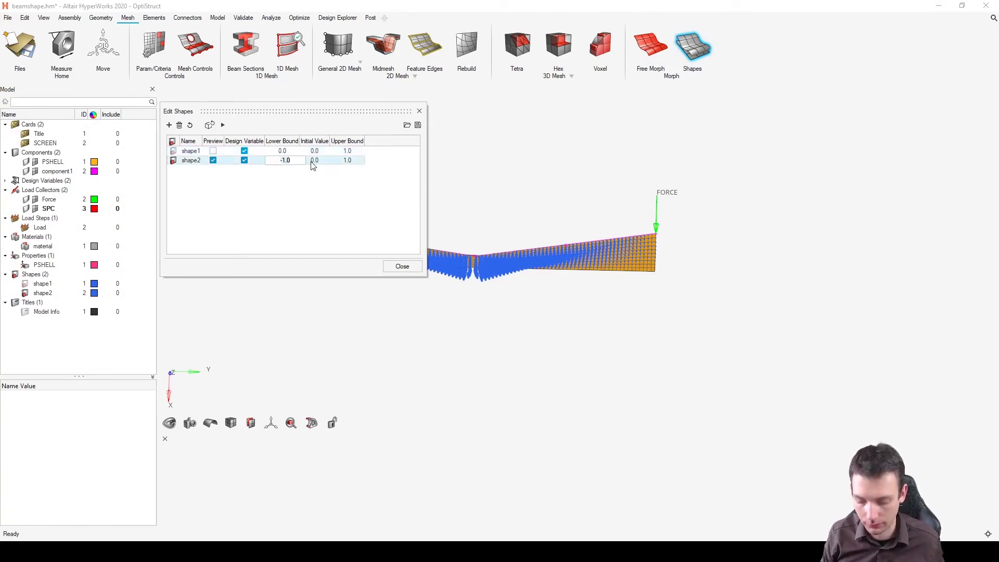
pyautogui.click(292, 185)
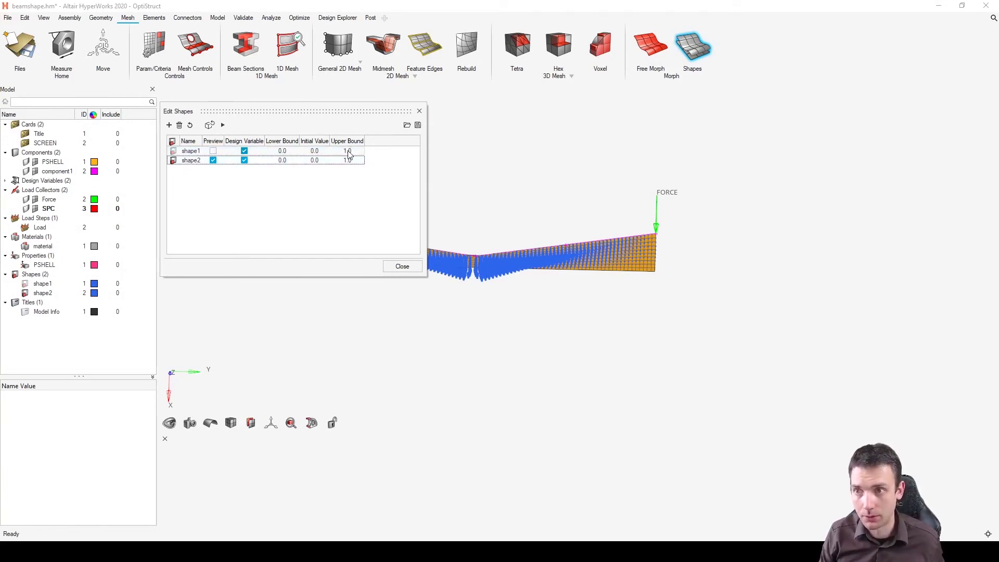
pyautogui.click(347, 160)
pyautogui.click(313, 160)
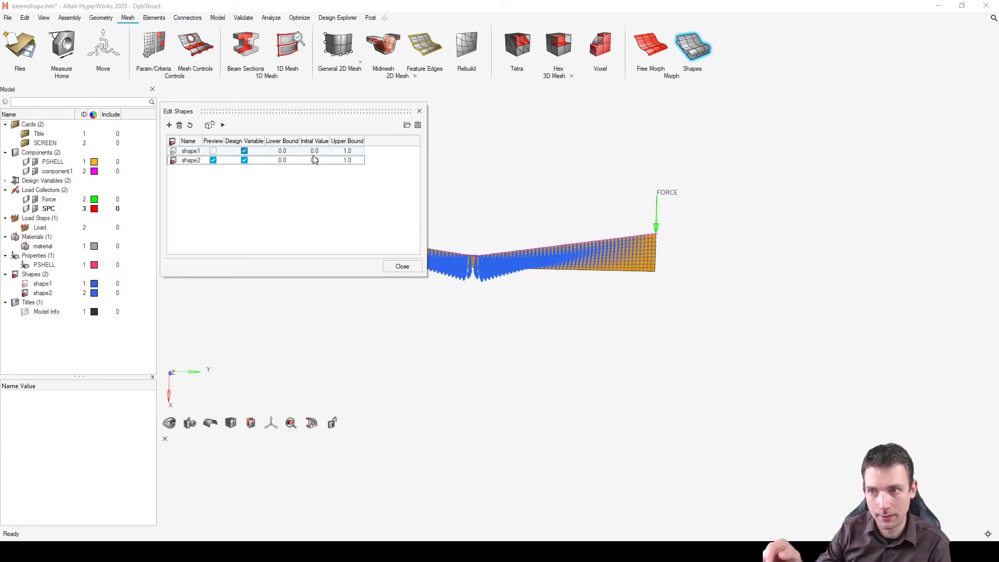
pyautogui.click(315, 161)
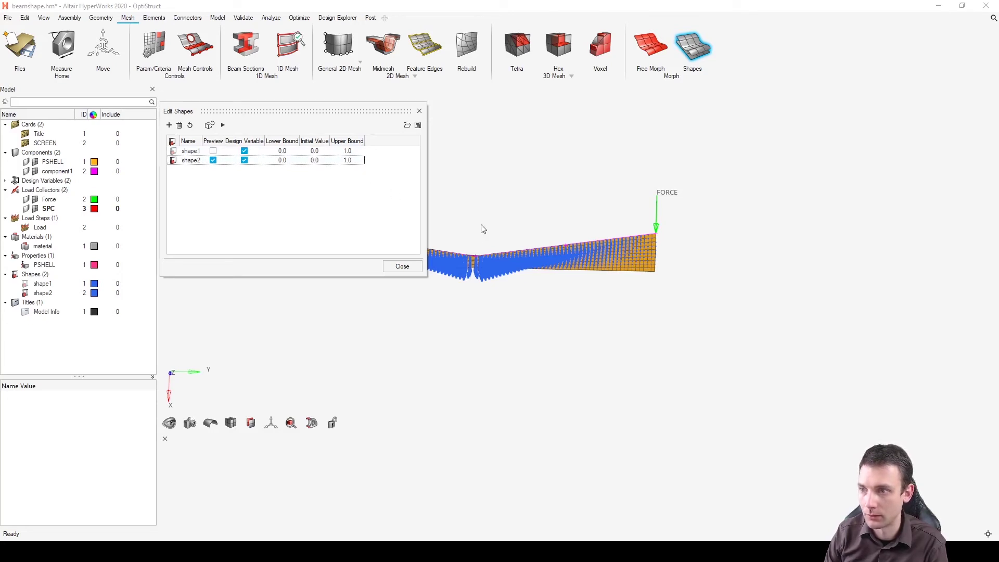
# - Set shape2's upper bound to 0.8, finish editing the shapes, and hide shape2's vectors
pyautogui.scroll(5, 473, 259)
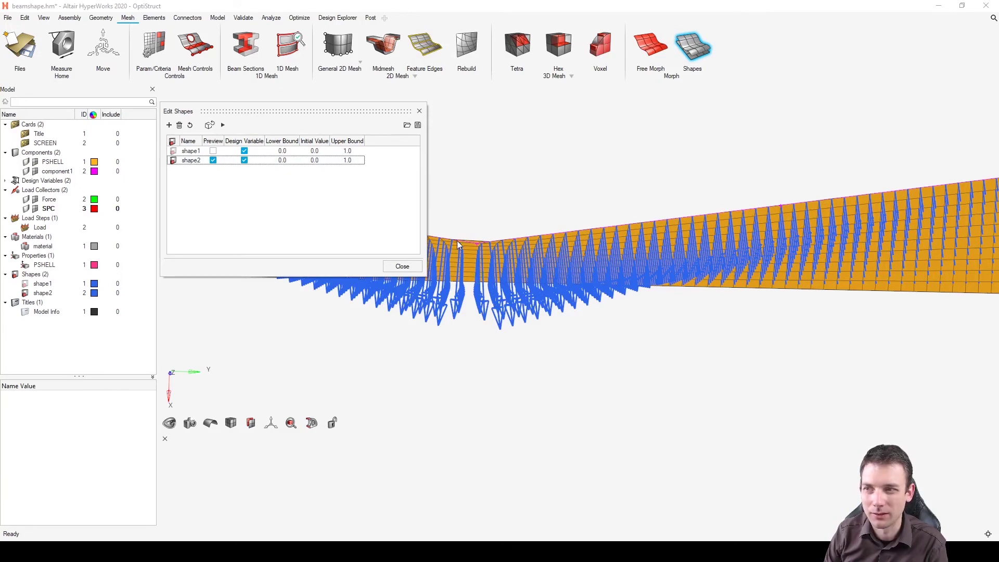
pyautogui.scroll(5, 458, 239)
pyautogui.doubleClick(347, 161)
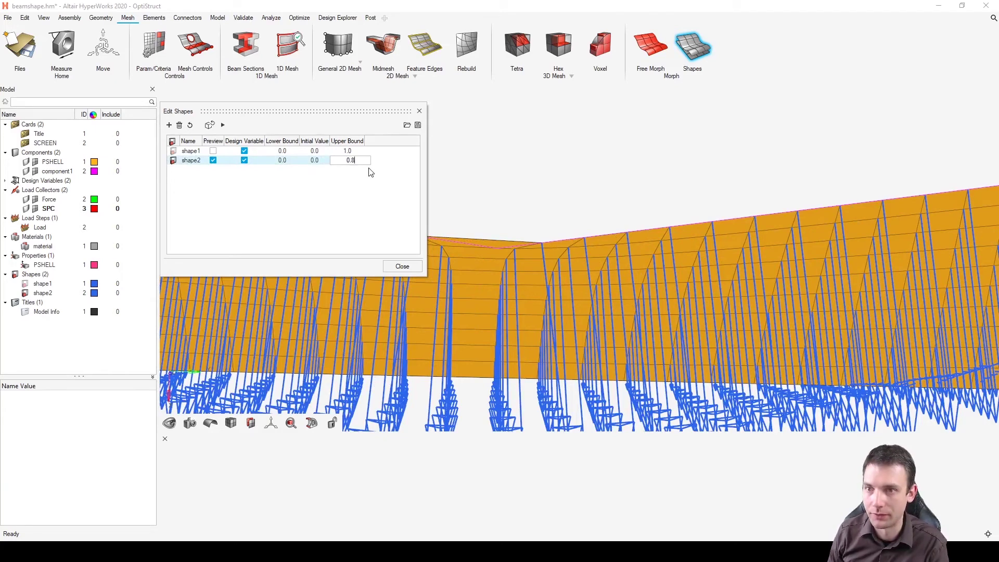
pyautogui.click(401, 266)
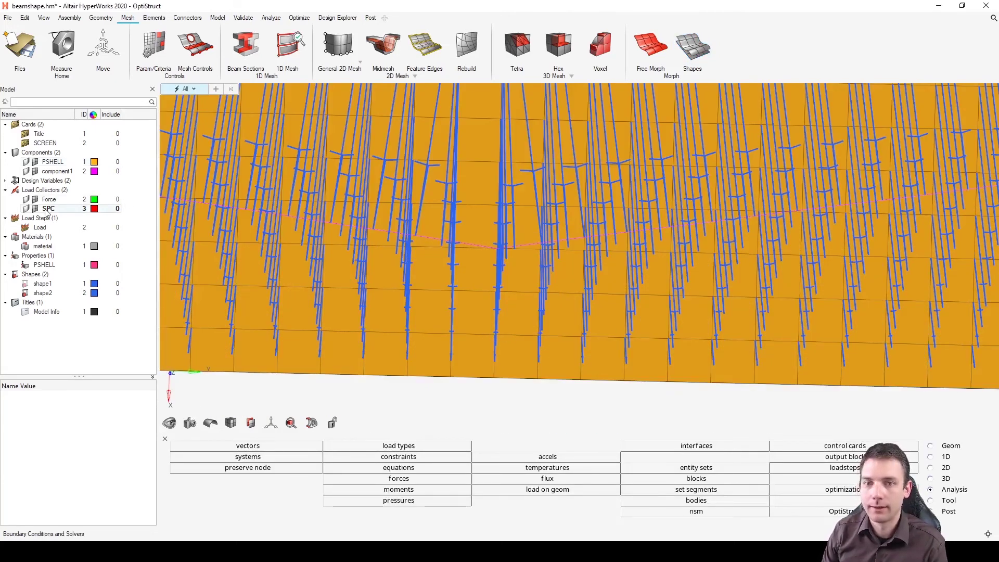
pyautogui.click(25, 293)
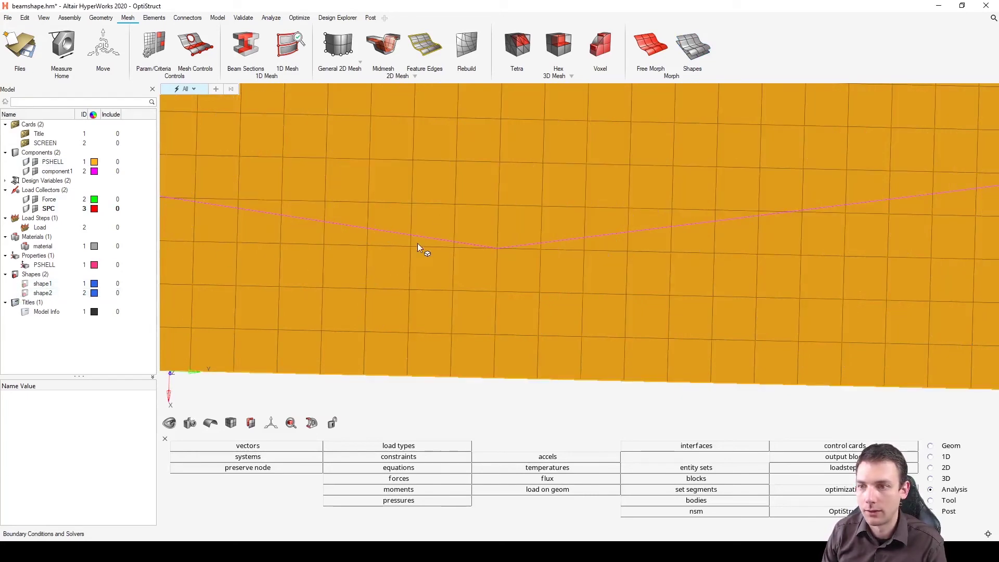
pyautogui.scroll(-5, 570, 214)
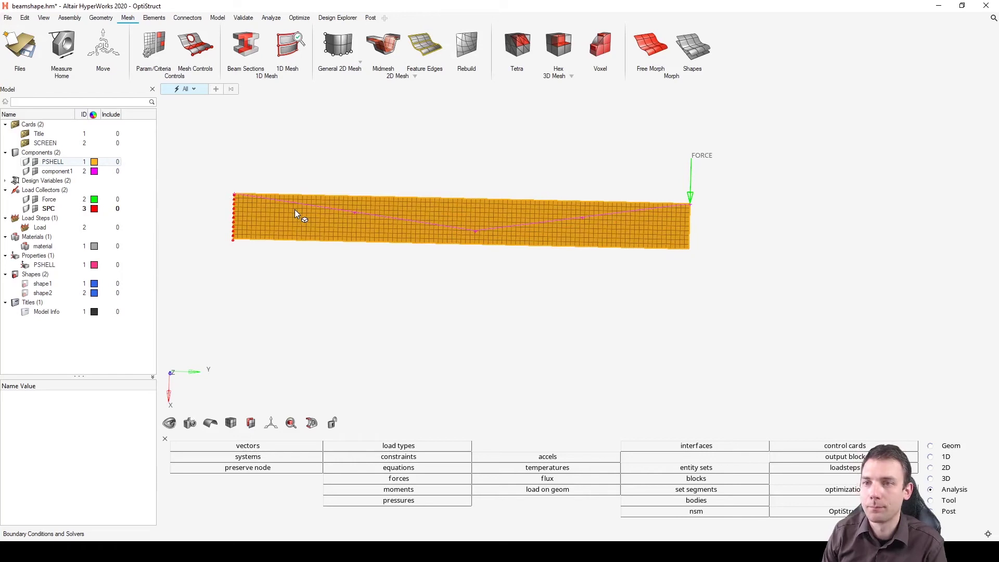
# - Create an optimization response of type volume for the total model
pyautogui.click(297, 19)
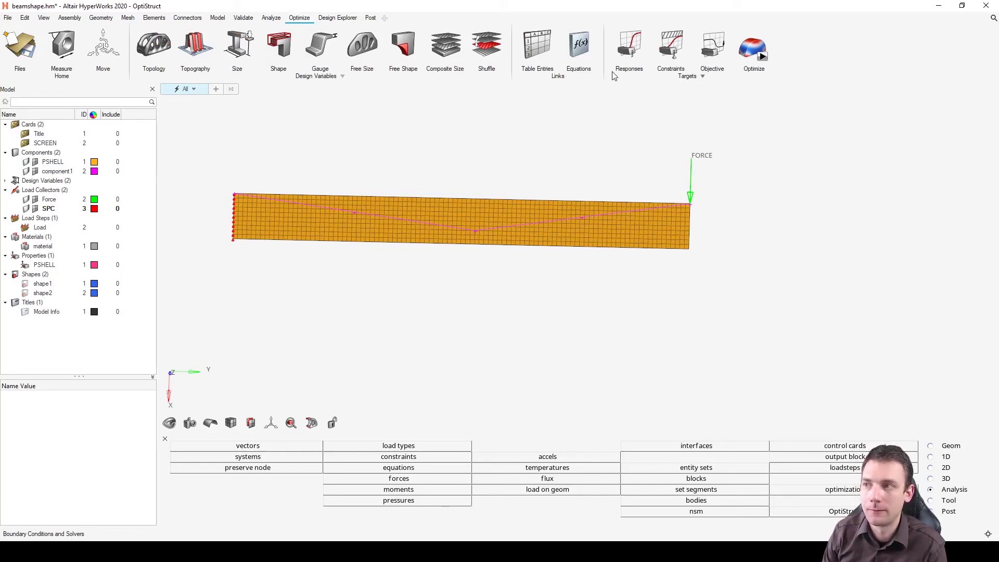
pyautogui.click(628, 47)
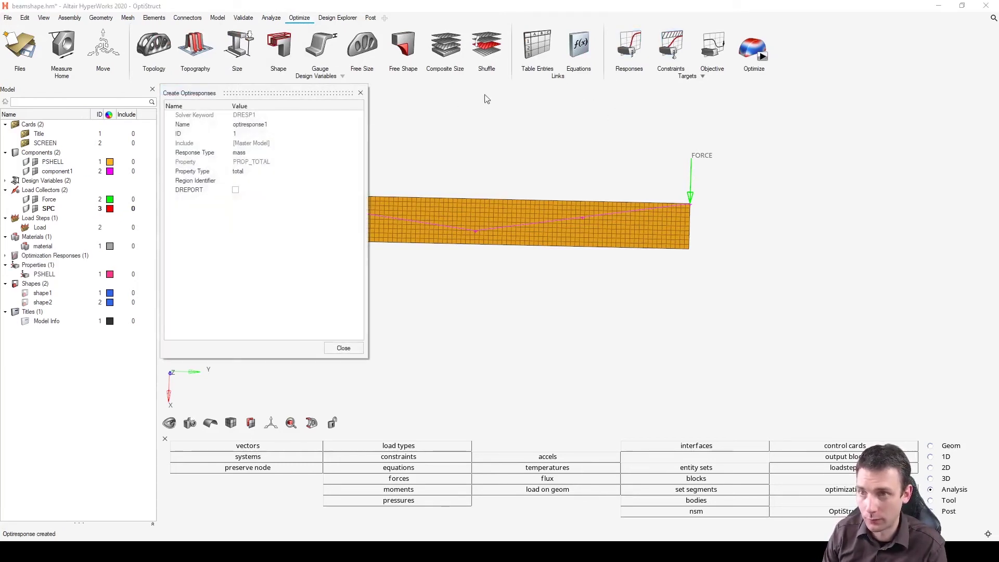
pyautogui.click(262, 152)
pyautogui.click(263, 153)
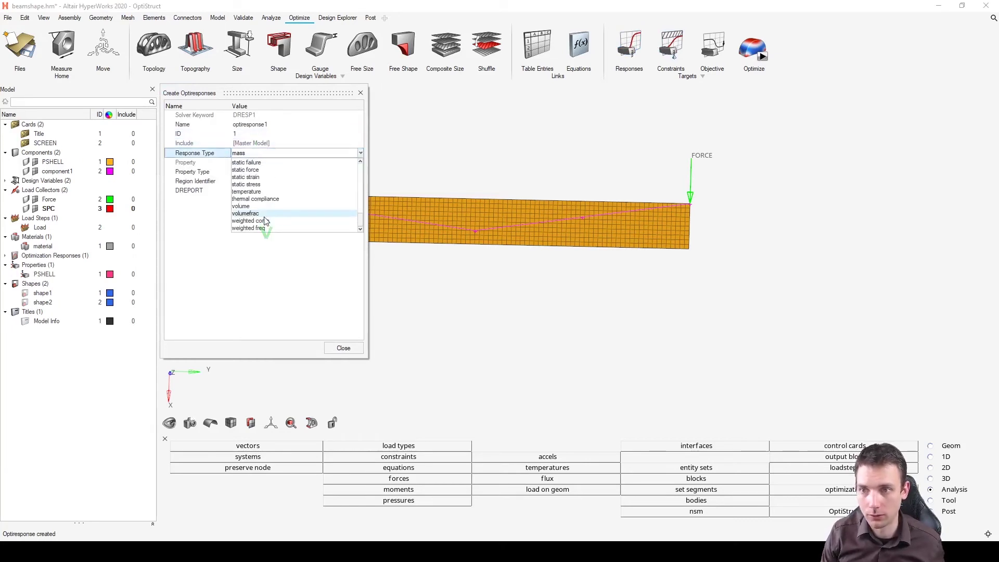
pyautogui.click(263, 205)
pyautogui.click(344, 348)
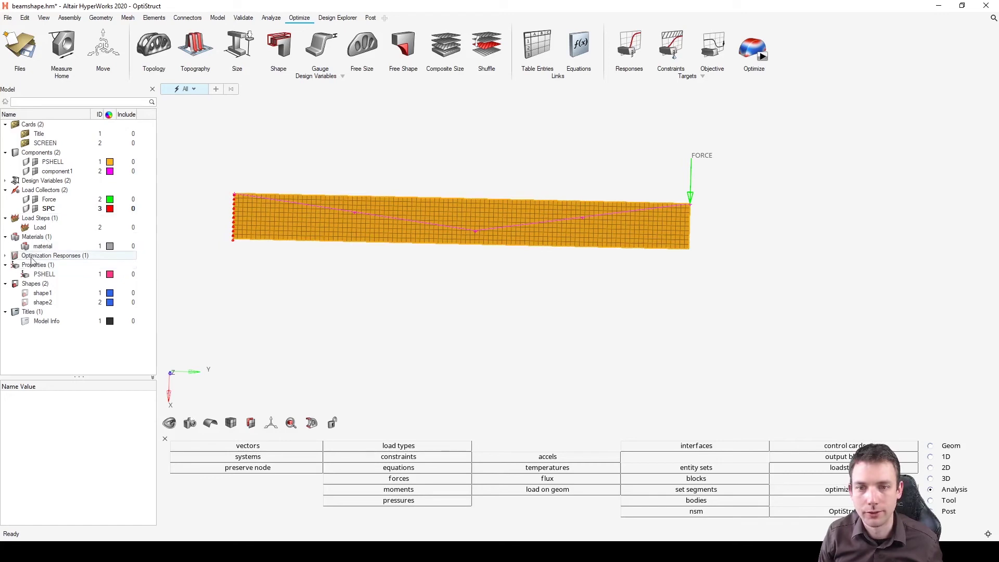
# - Rename the volume-type optimization response as volume
pyautogui.click(5, 256)
pyautogui.click(75, 265)
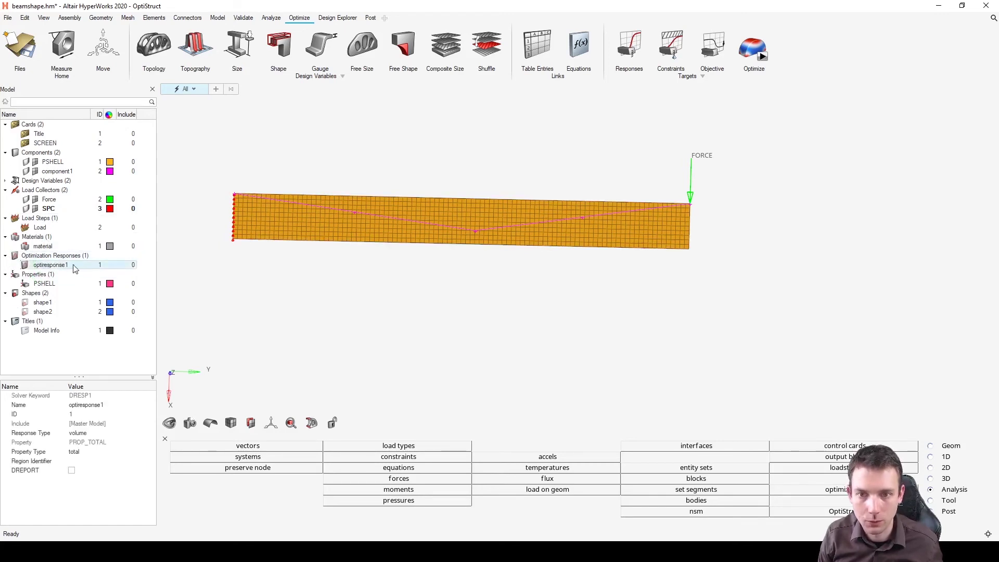
pyautogui.press('F2')
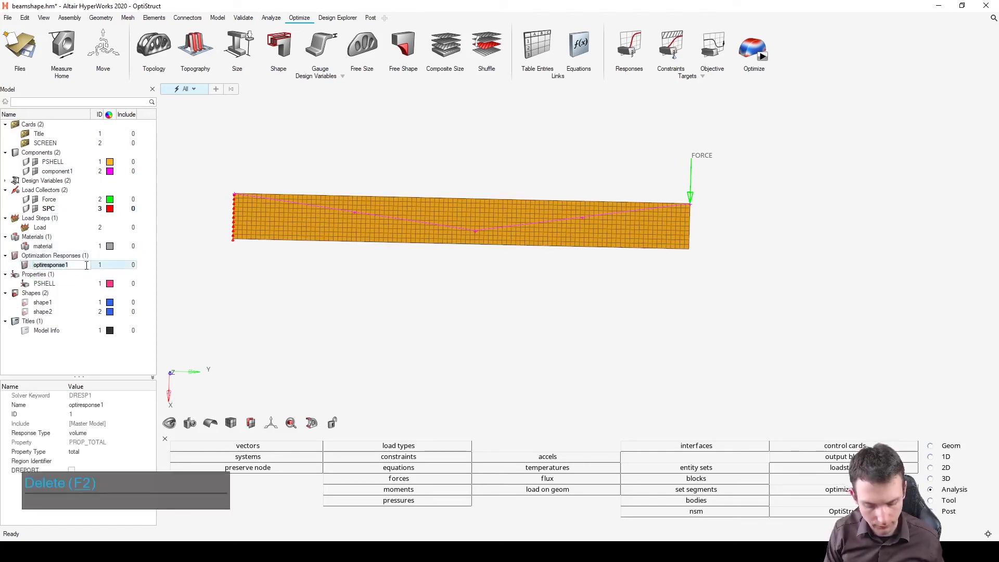
pyautogui.write('vol')
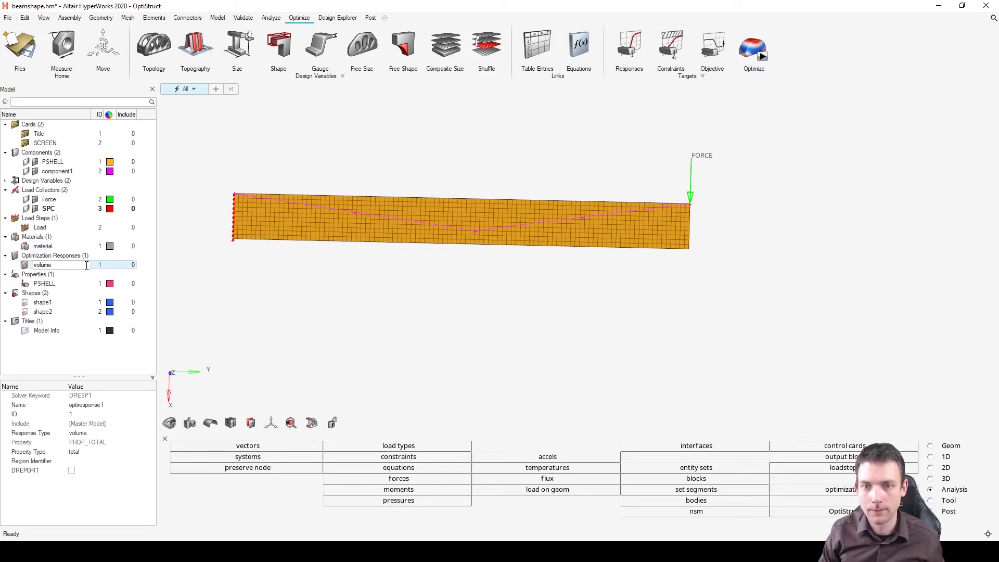
pyautogui.write('ume')
pyautogui.press('Return')
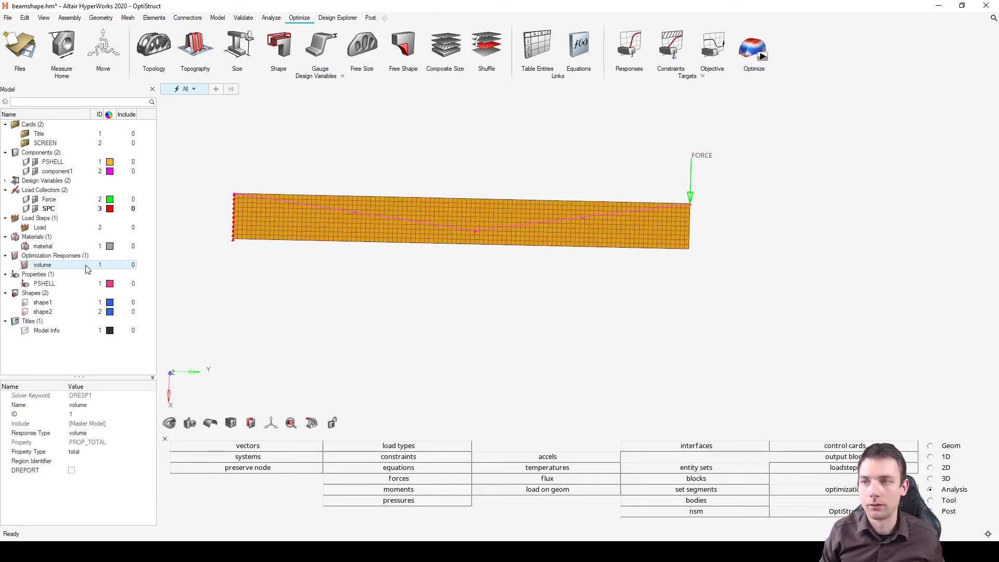
# - Create a second optimization response with the response type static displacement
pyautogui.click(629, 48)
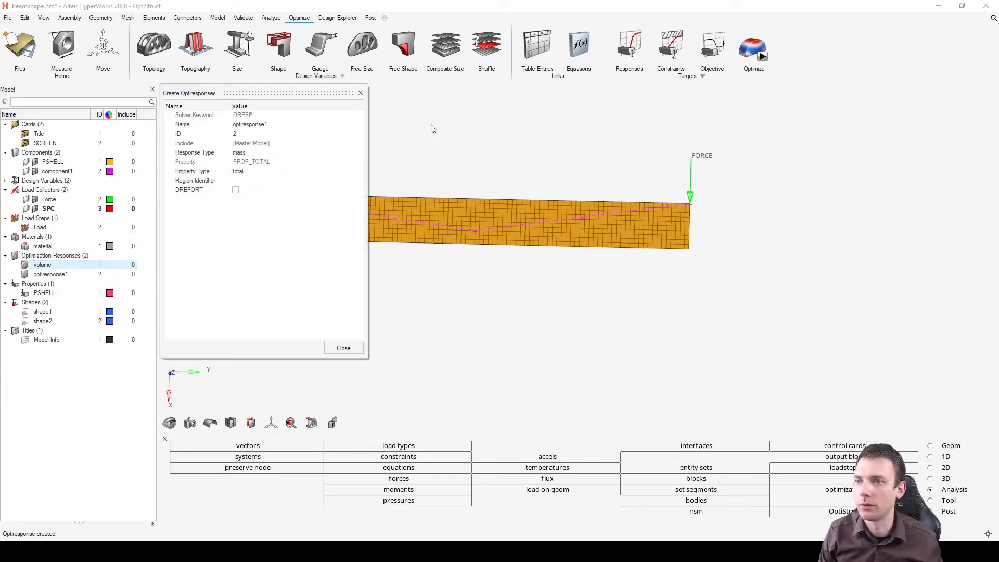
pyautogui.click(279, 154)
pyautogui.scroll(-5, 281, 213)
pyautogui.click(281, 185)
# - Assign the lower corner node at the beam's loaded end to the static displacement response
pyautogui.click(271, 173)
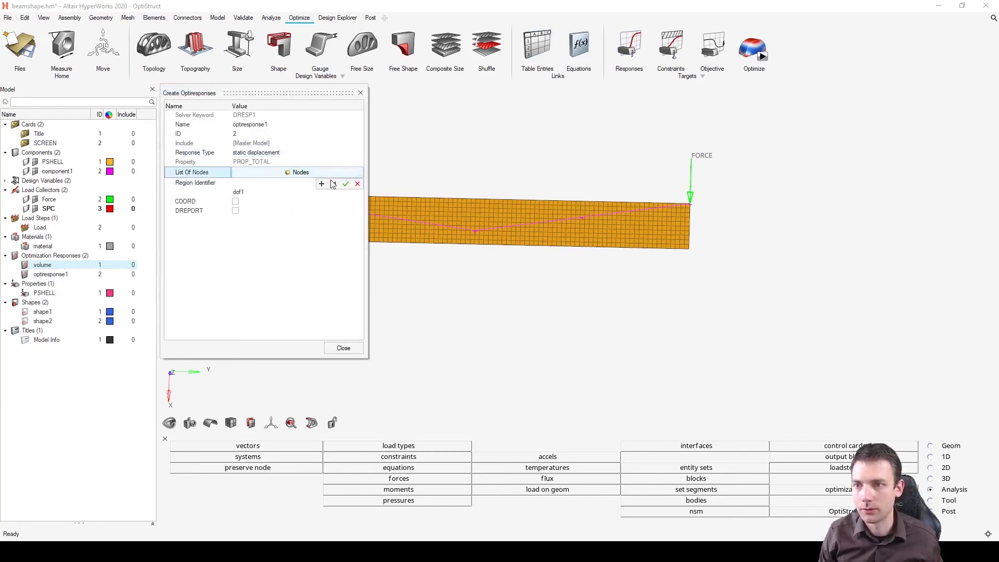
pyautogui.scroll(5, 638, 242)
pyautogui.click(636, 251)
pyautogui.scroll(-3, 638, 251)
pyautogui.scroll(4, 645, 253)
pyautogui.scroll(-5, 644, 250)
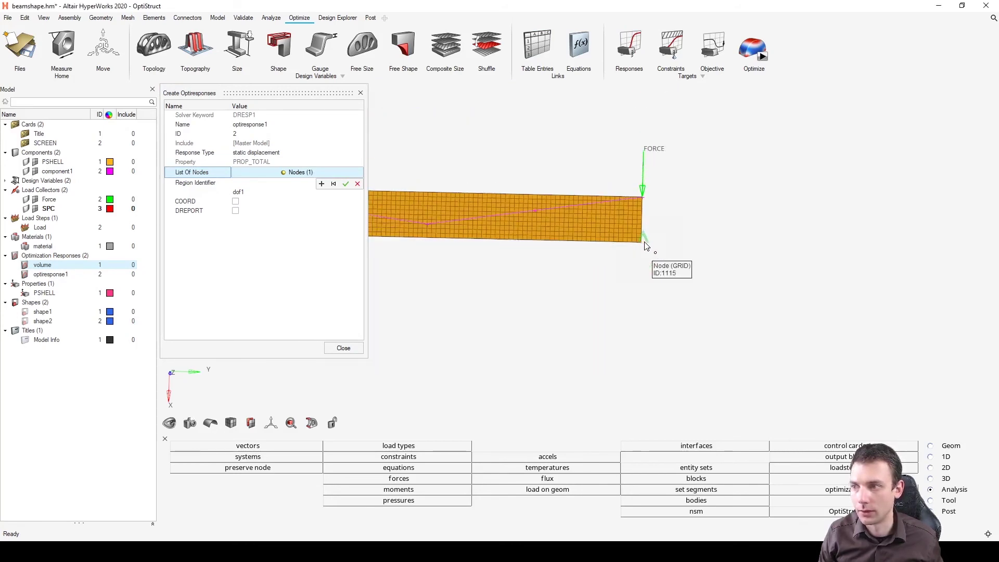
pyautogui.scroll(-2, 670, 240)
pyautogui.click(310, 184)
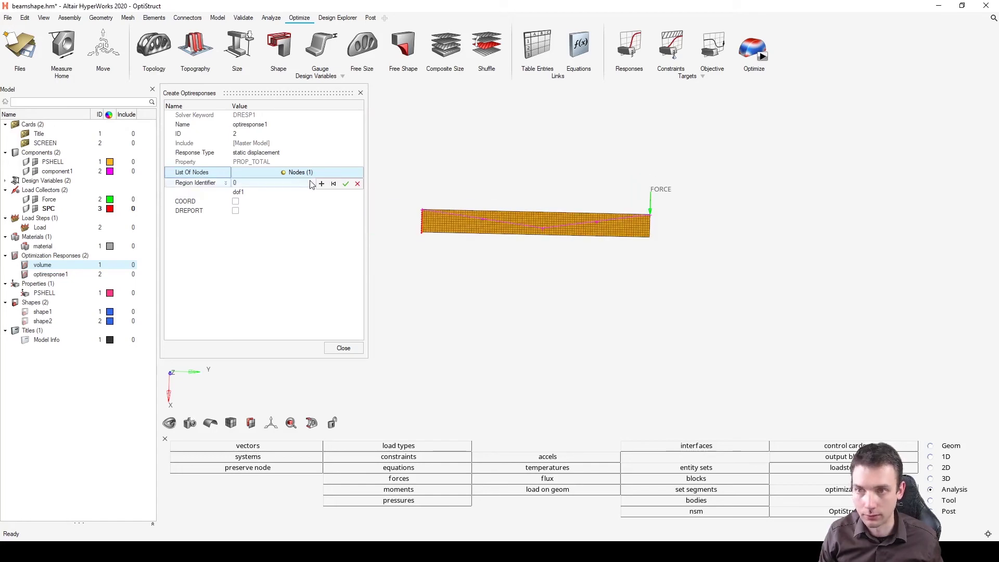
pyautogui.click(345, 184)
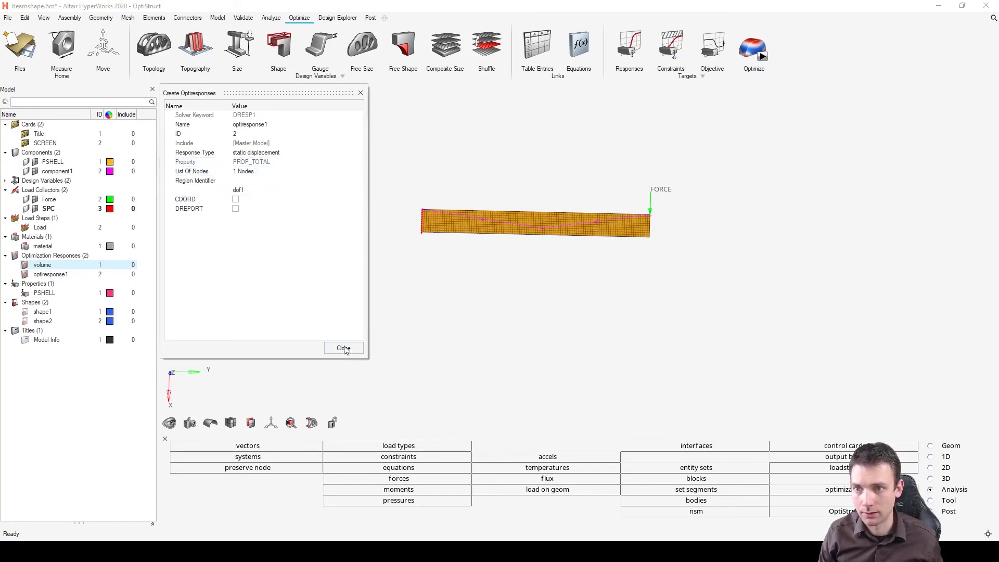
# - Name the static displacement response displacement and finish creating it
pyautogui.click(313, 125)
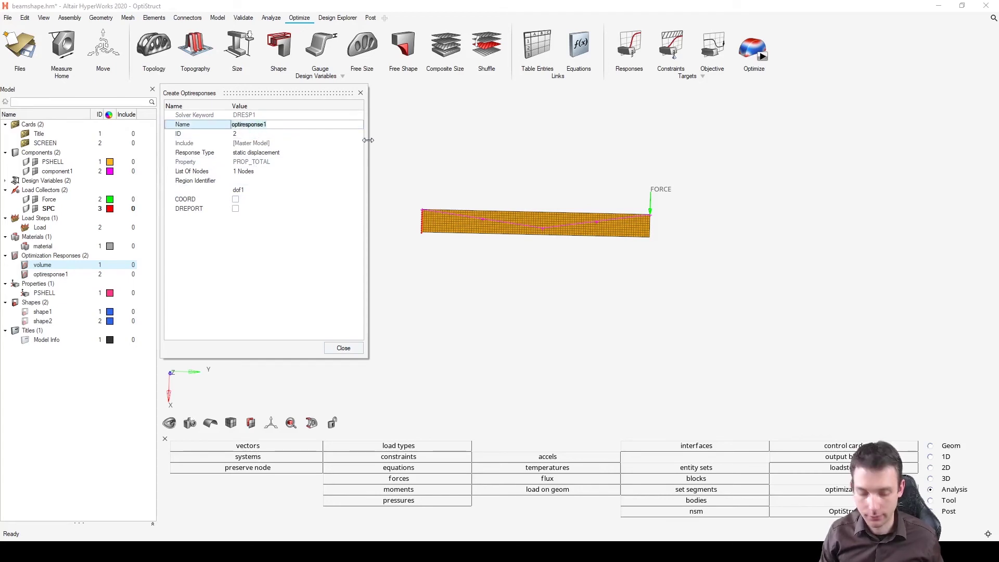
pyautogui.write('displacement')
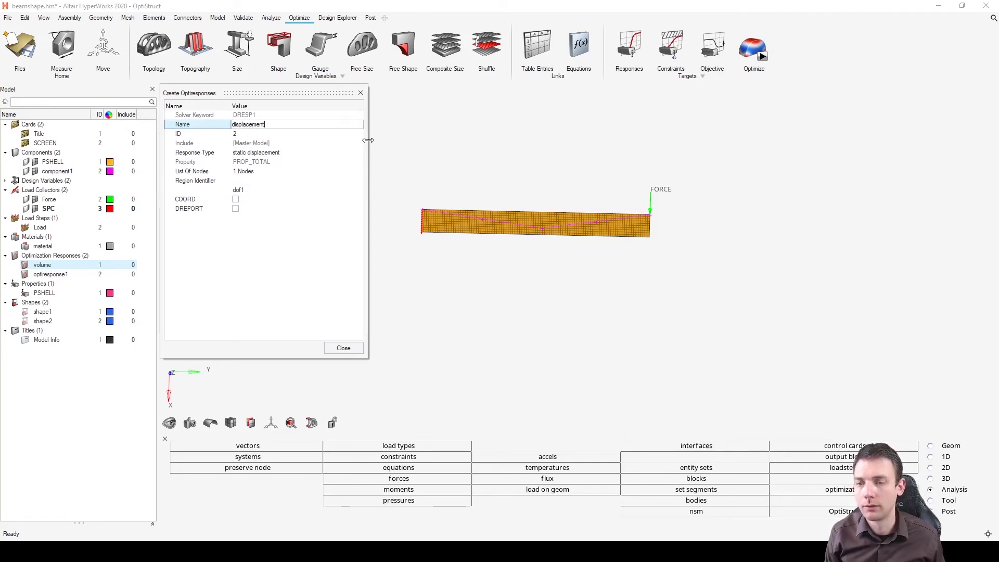
pyautogui.click(349, 349)
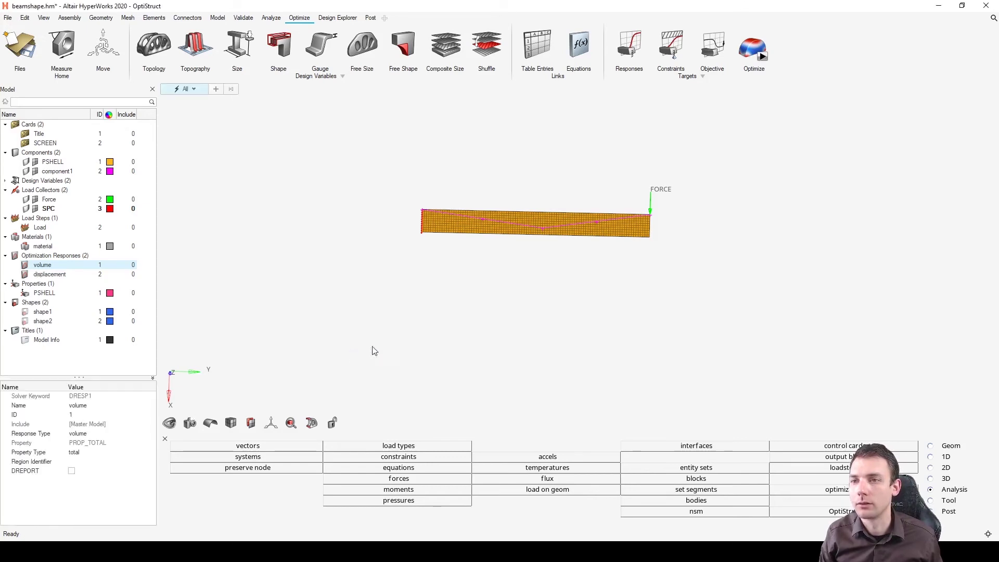
# - Create an optimization constraint and choose the displacement response for it
pyautogui.click(672, 48)
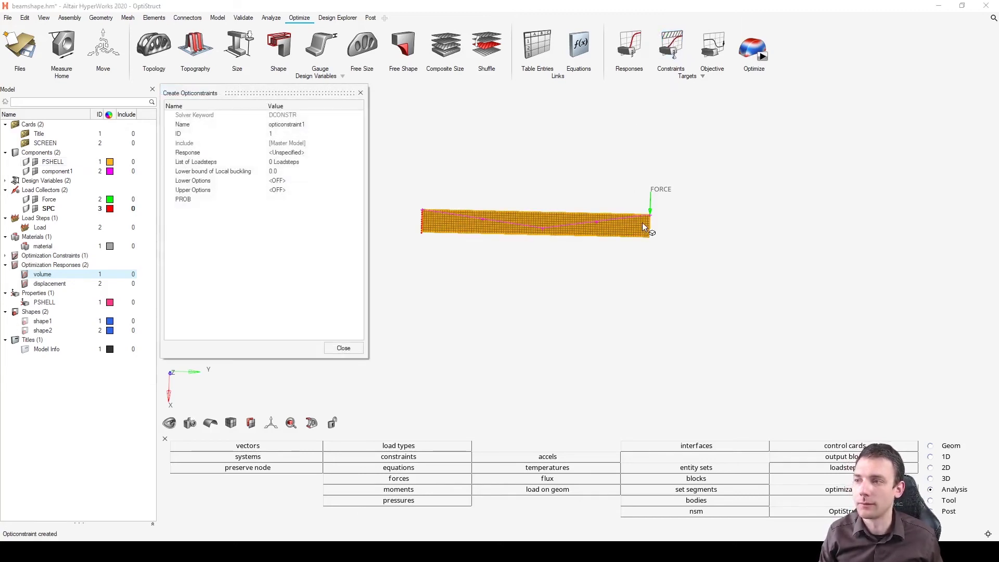
pyautogui.click(298, 154)
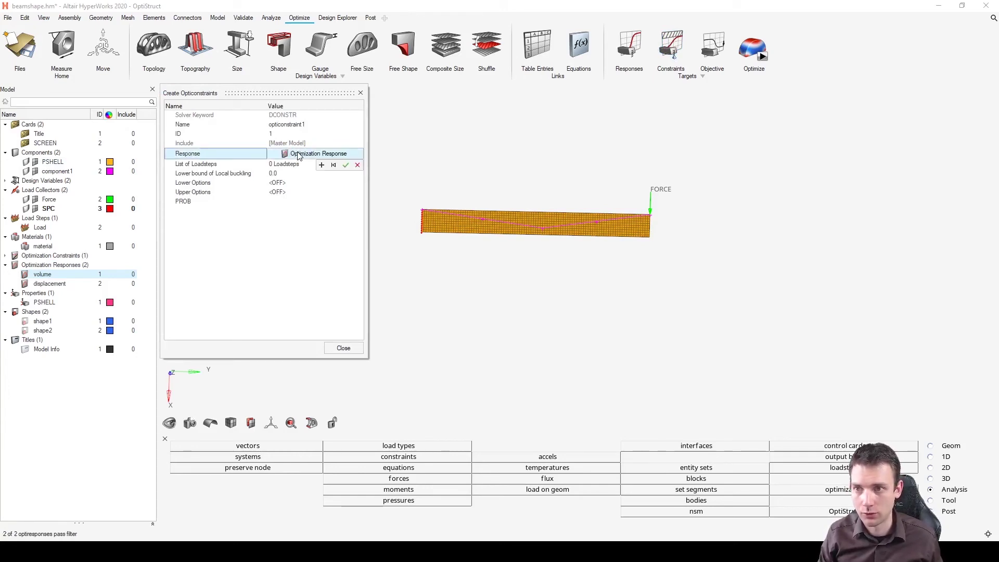
pyautogui.click(299, 154)
pyautogui.click(312, 216)
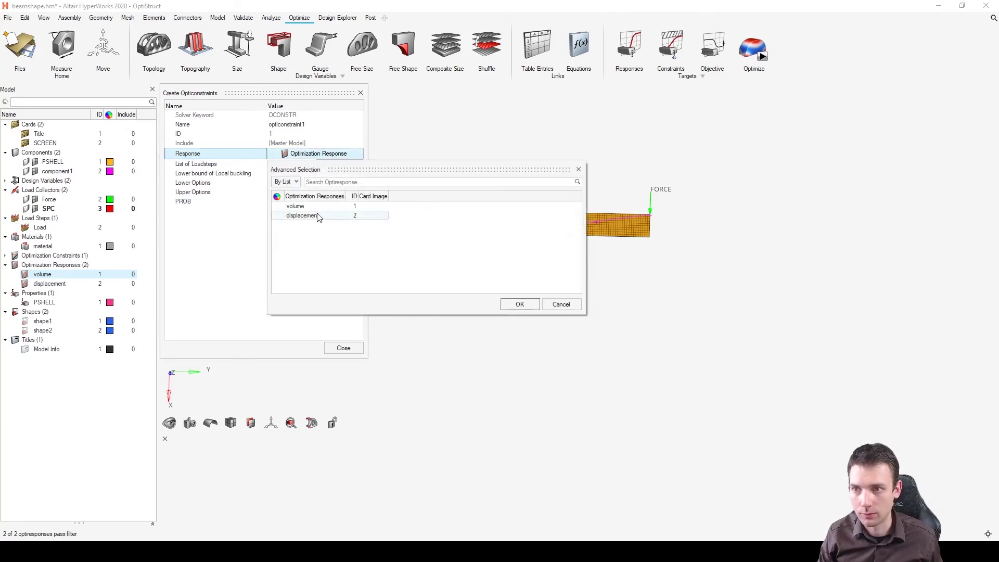
pyautogui.click(320, 216)
pyautogui.click(320, 215)
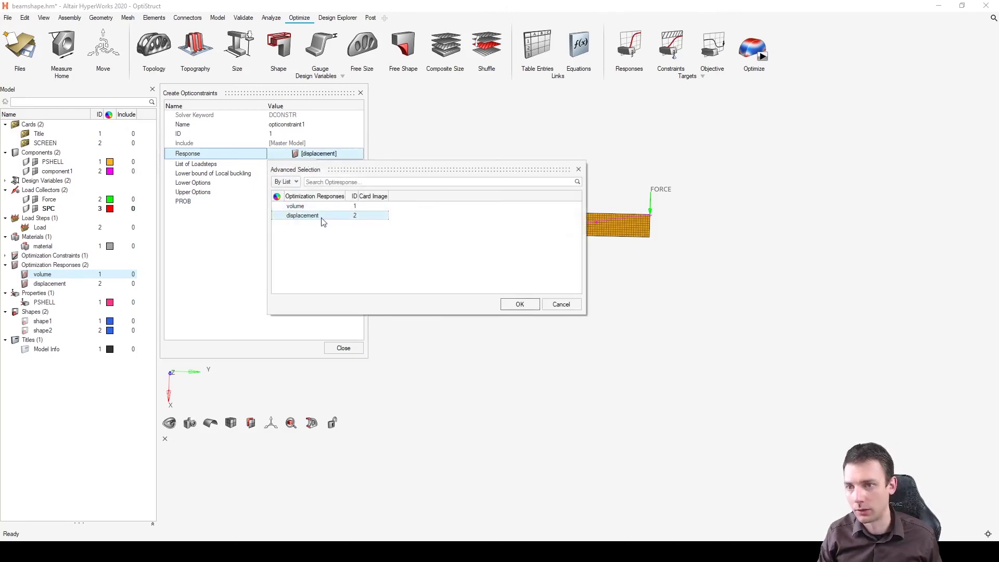
pyautogui.click(519, 305)
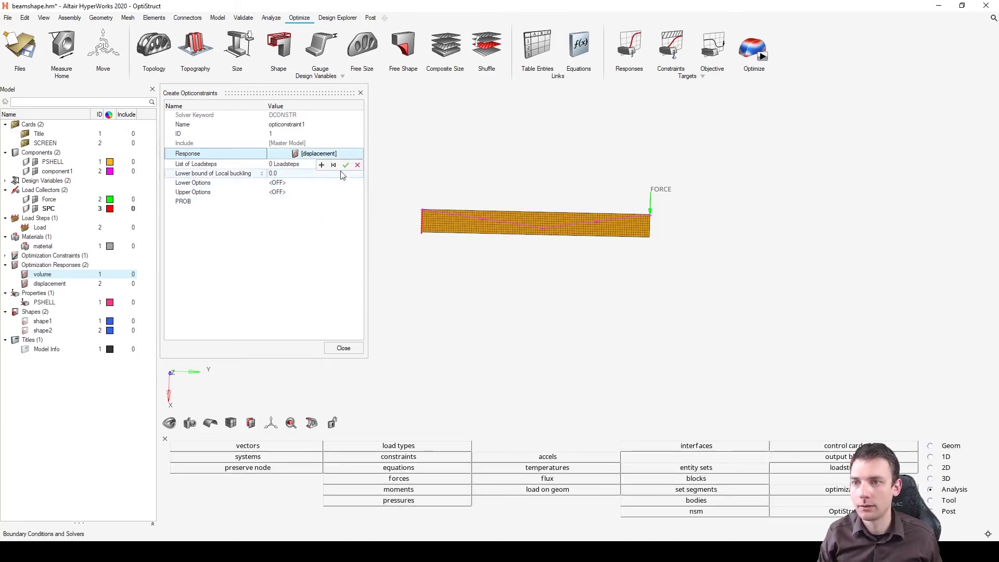
# - Assign the load step Load to the displacement constraint
pyautogui.click(253, 163)
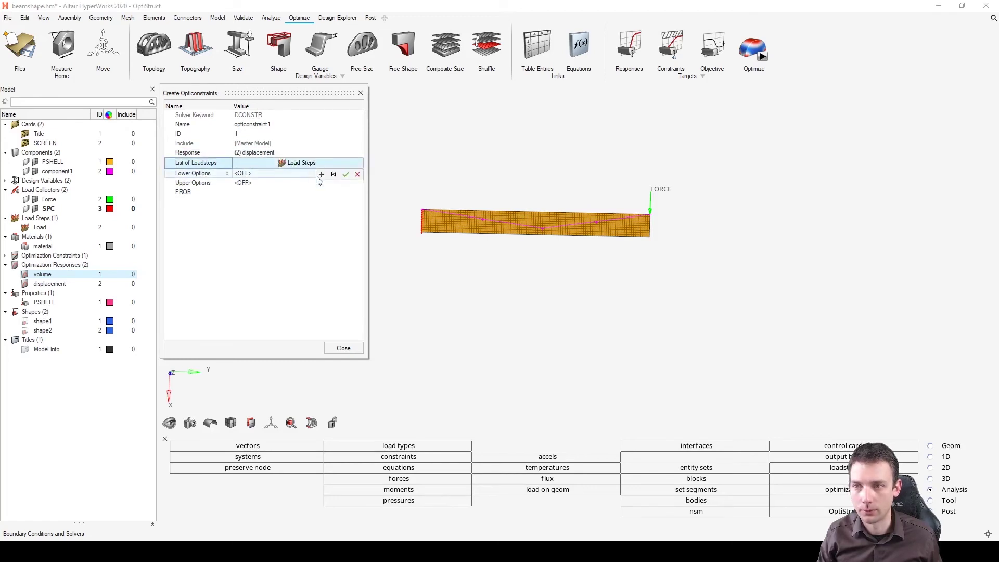
pyautogui.click(320, 164)
pyautogui.click(260, 215)
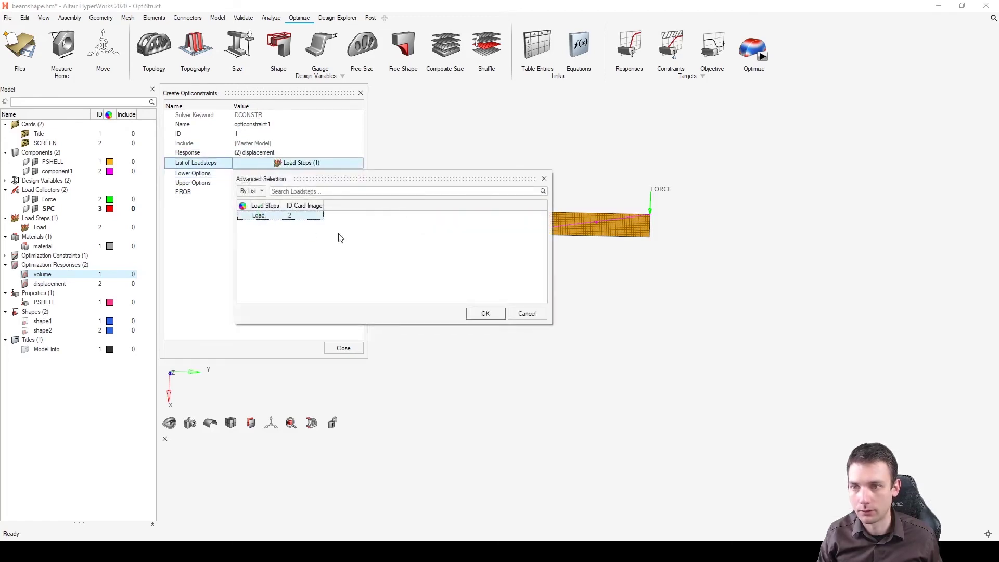
pyautogui.click(486, 314)
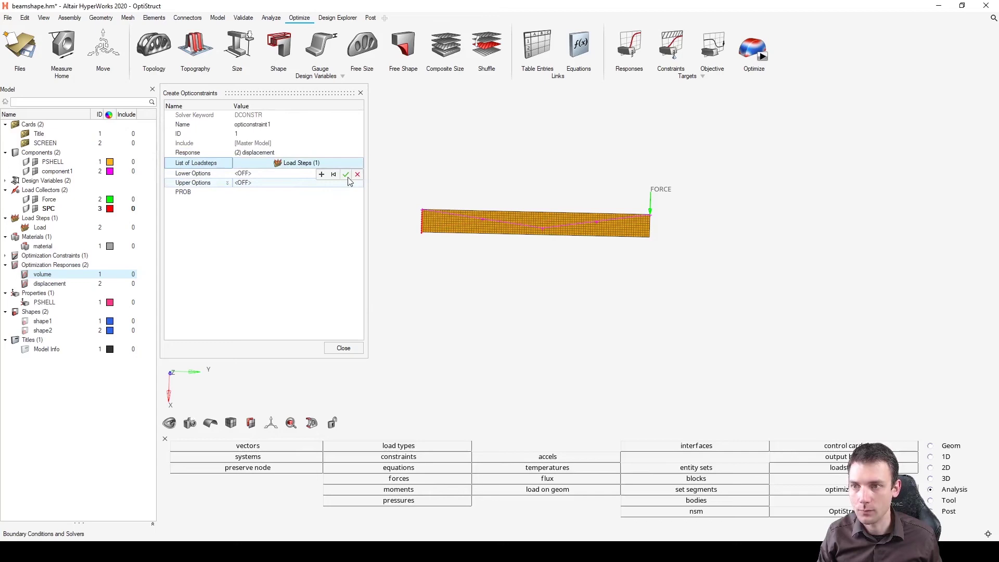
# - Give the displacement constraint an upper bound of 3.0 and finish creating it
pyautogui.click(256, 171)
pyautogui.click(245, 180)
pyautogui.click(245, 181)
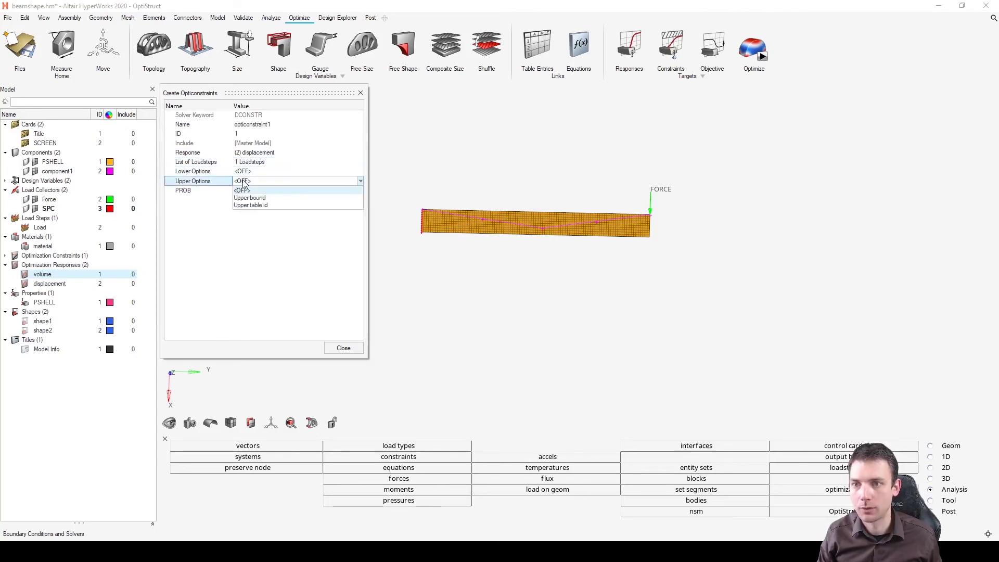
pyautogui.click(251, 197)
pyautogui.click(273, 200)
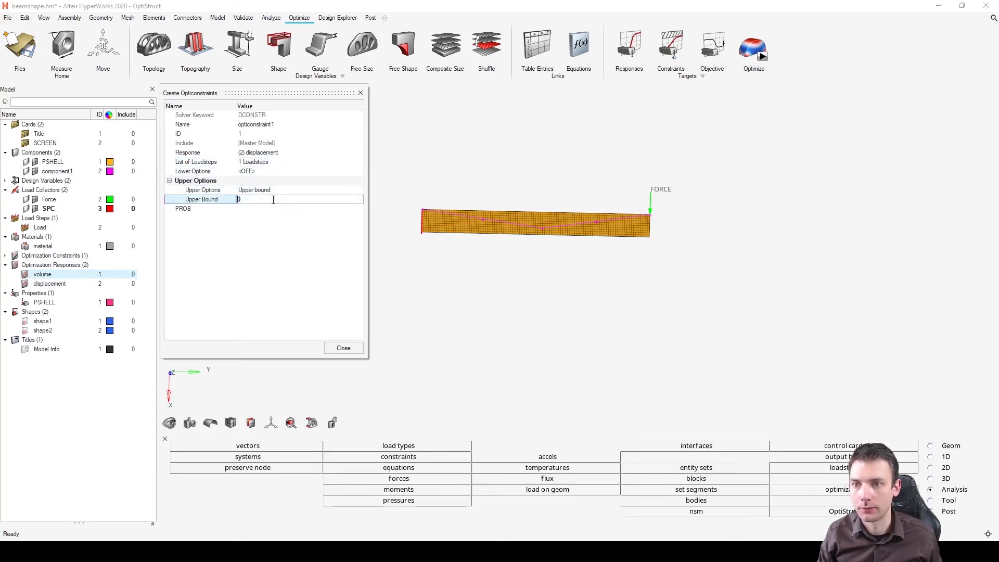
pyautogui.press('Return')
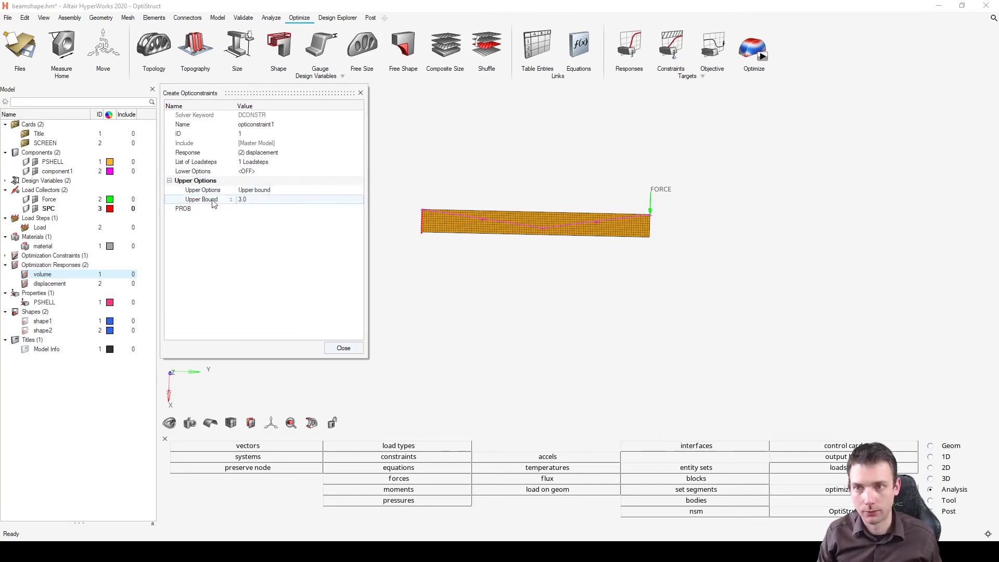
pyautogui.click(348, 348)
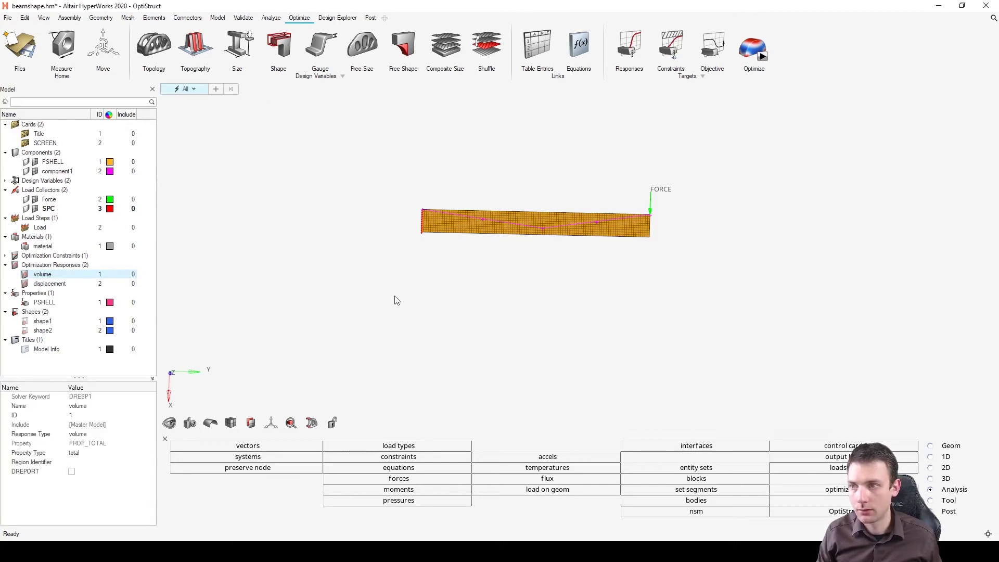
# - Create an optimization objective of type Minimize and choose the volume response for it
pyautogui.click(713, 52)
pyautogui.click(255, 152)
pyautogui.click(255, 152)
pyautogui.click(249, 161)
pyautogui.click(252, 164)
pyautogui.click(321, 174)
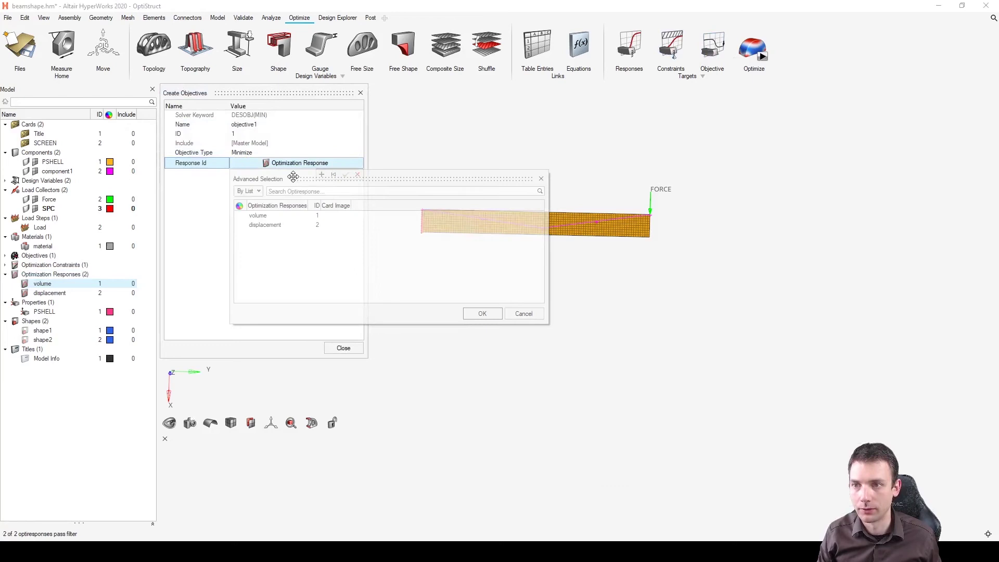
pyautogui.click(263, 216)
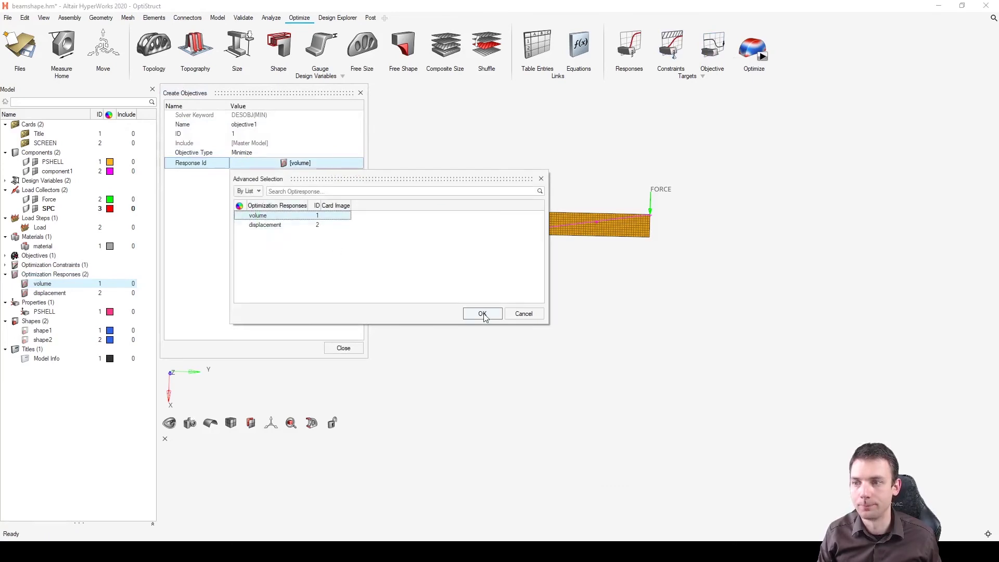
pyautogui.click(482, 313)
pyautogui.click(343, 347)
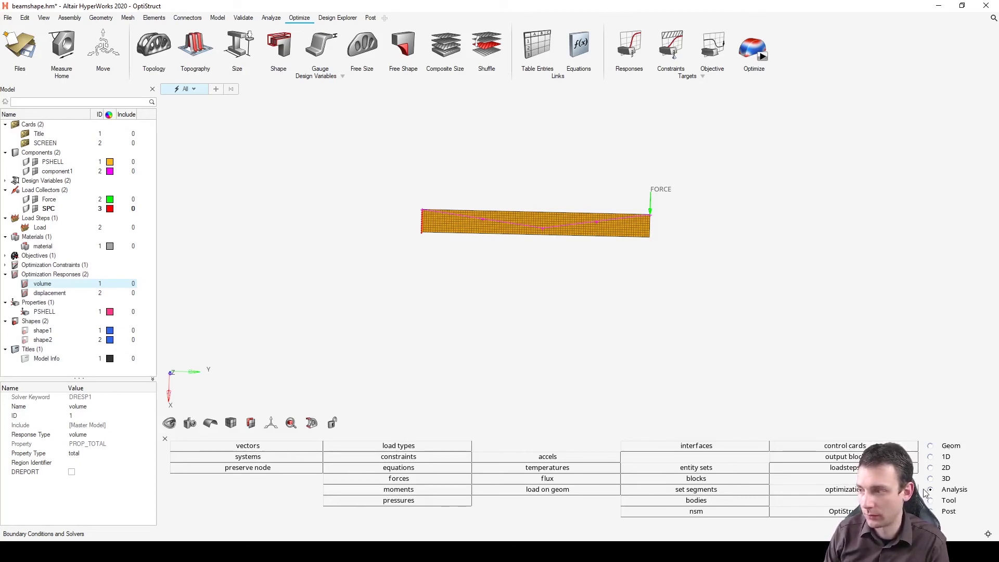
# - Add the SHAPE control card to the model
pyautogui.click(833, 446)
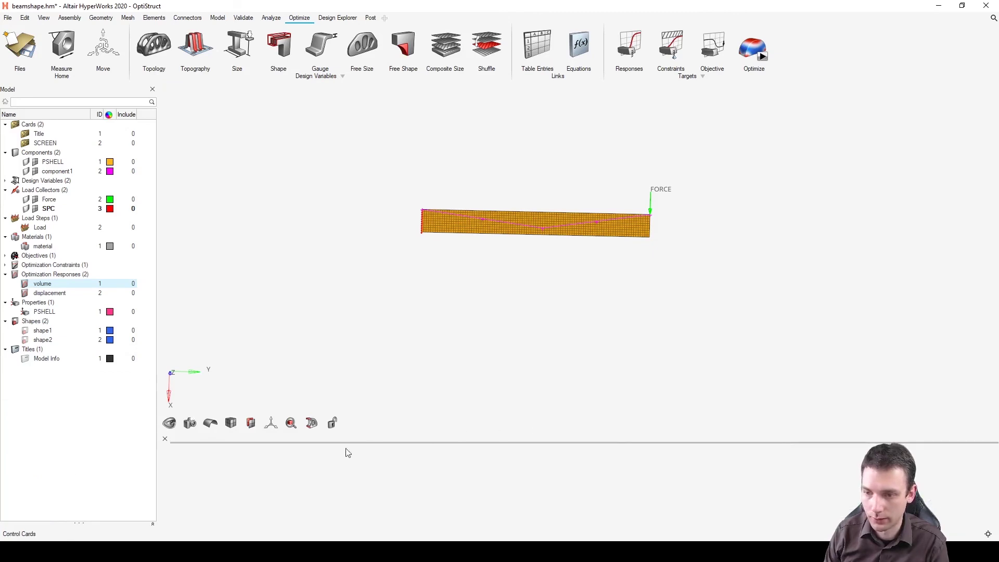
pyautogui.click(960, 490)
pyautogui.click(960, 489)
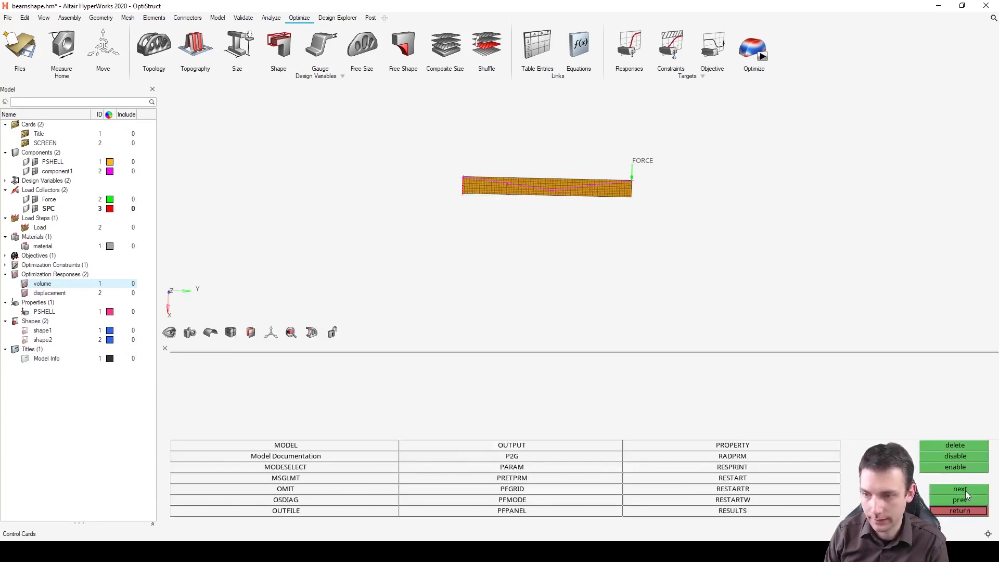
pyautogui.click(963, 489)
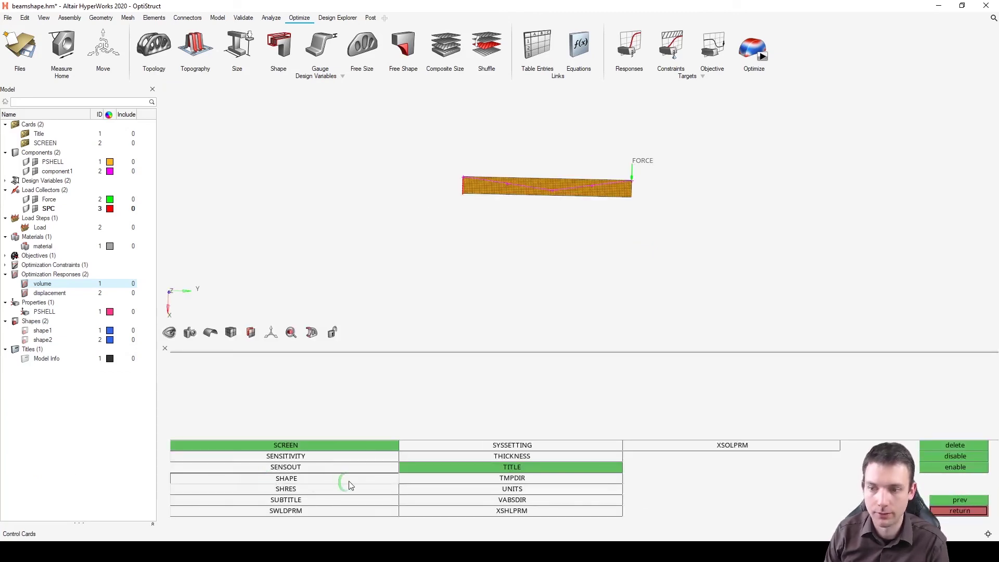
pyautogui.click(314, 482)
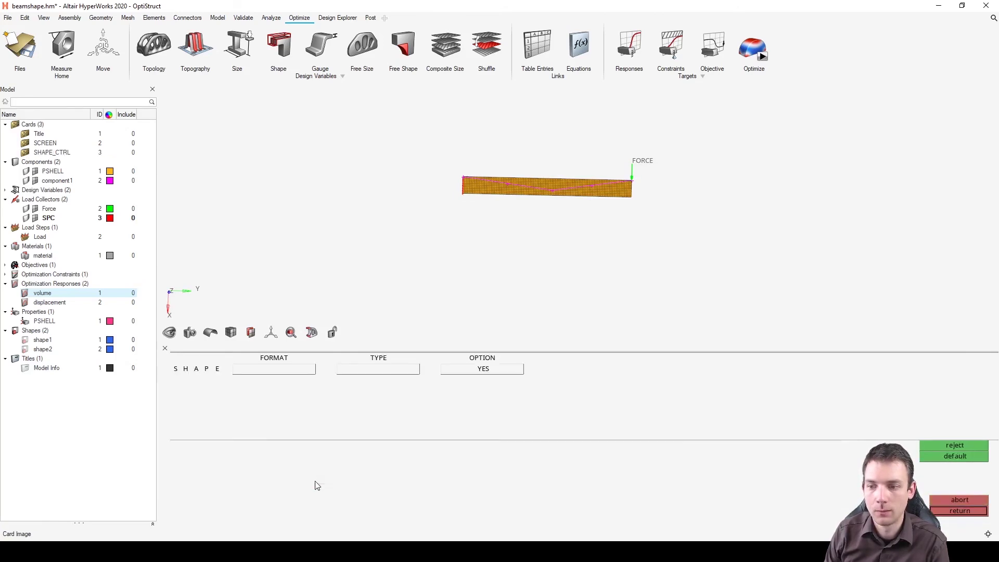
# - Set the SHAPE card's format to H3D, its type to ALL and its option to ALL, and leave the control cards
pyautogui.click(278, 371)
pyautogui.click(242, 392)
pyautogui.click(379, 369)
pyautogui.click(333, 394)
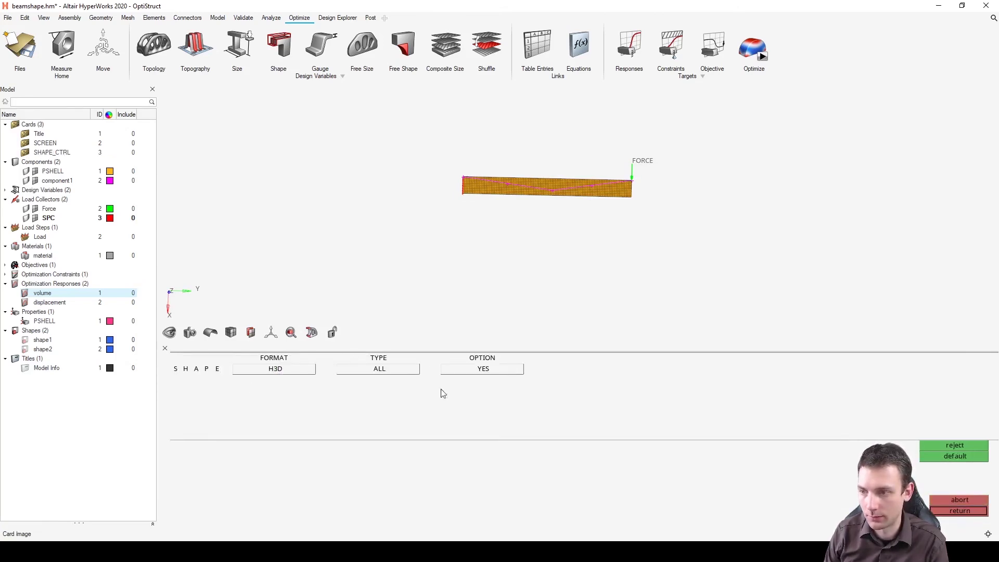
pyautogui.click(459, 373)
pyautogui.click(442, 388)
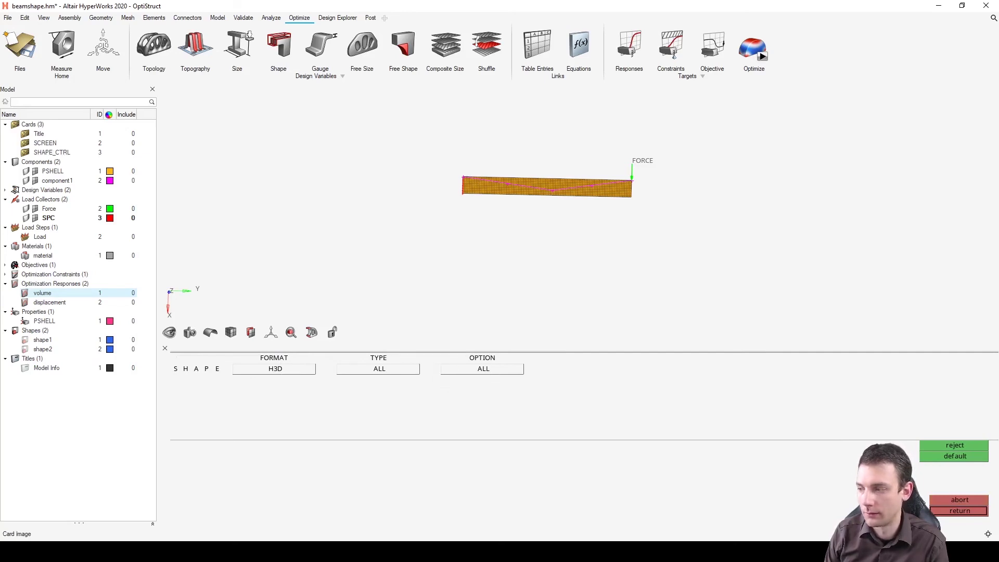
pyautogui.click(960, 511)
pyautogui.click(955, 512)
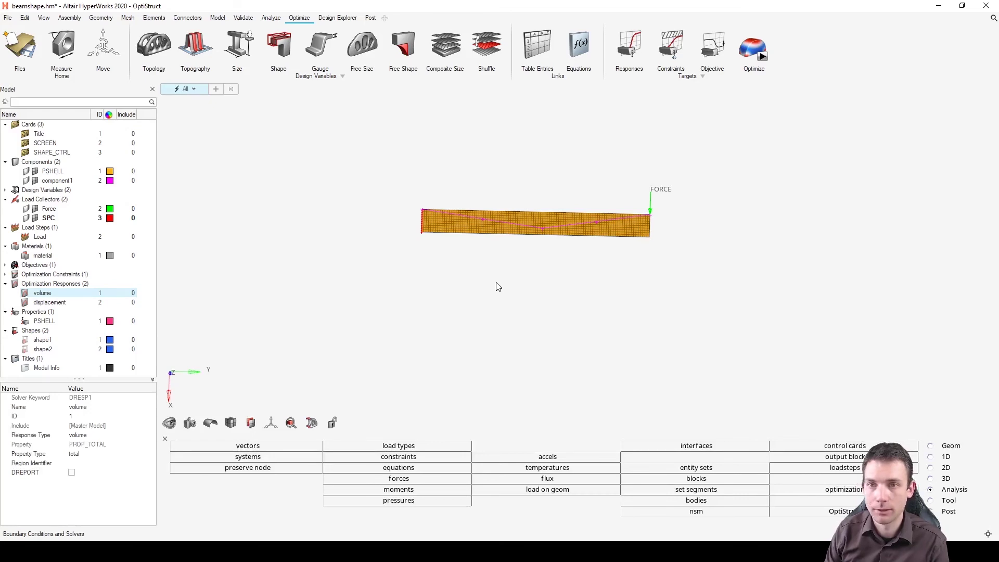
# - Run the OptiStruct optimization on beamshape.fem and check the solver's message log
pyautogui.click(756, 53)
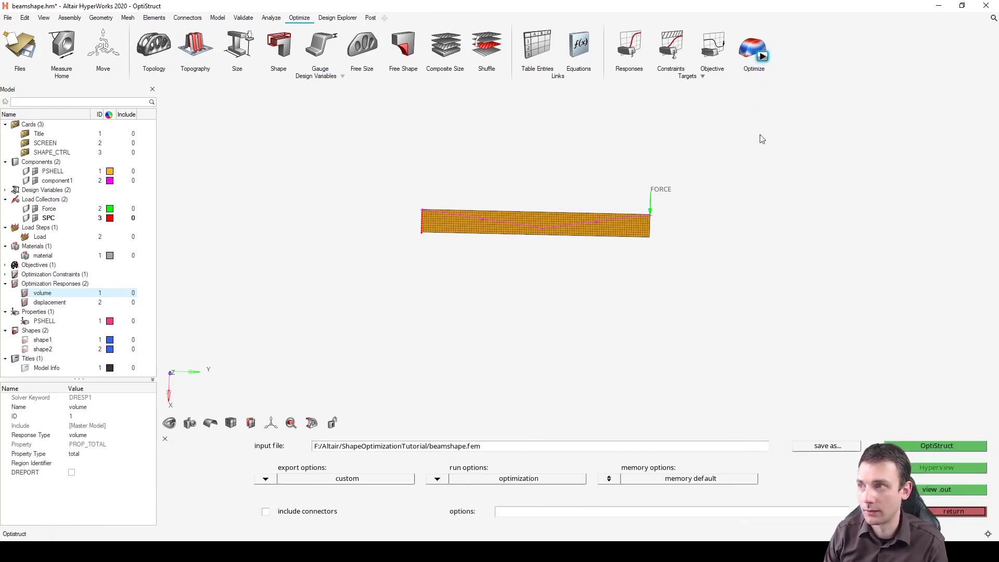
pyautogui.click(925, 447)
pyautogui.click(537, 314)
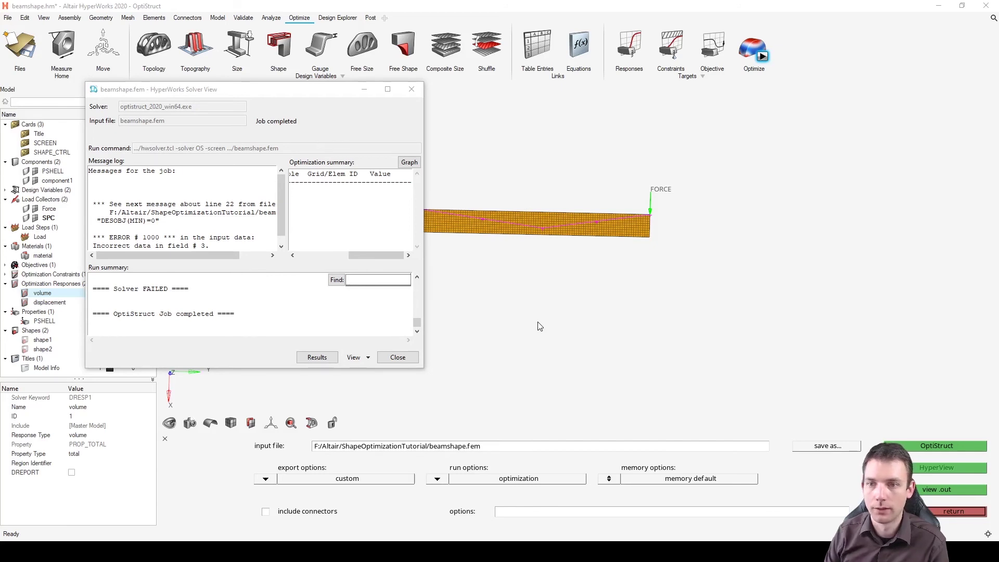
pyautogui.moveTo(164, 255)
pyautogui.mouseDown()
pyautogui.moveTo(223, 255)
pyautogui.moveTo(160, 263)
pyautogui.mouseUp()
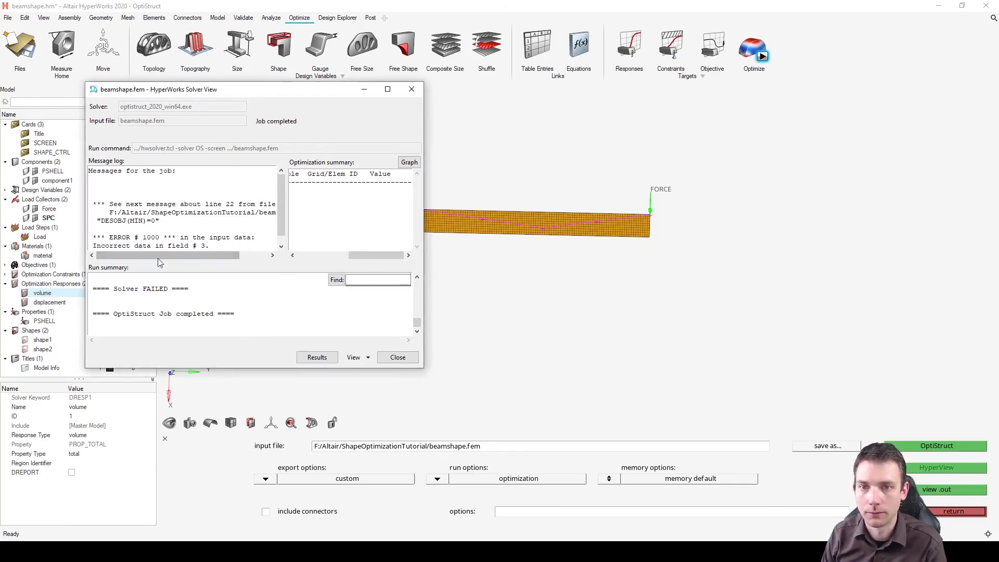
pyautogui.scroll(-1, 202, 231)
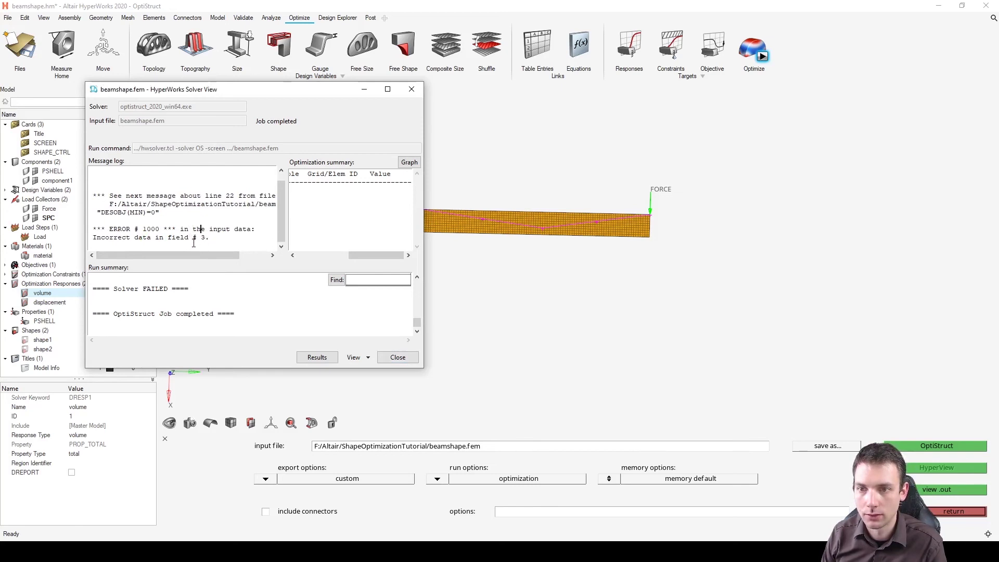
pyautogui.scroll(2, 281, 224)
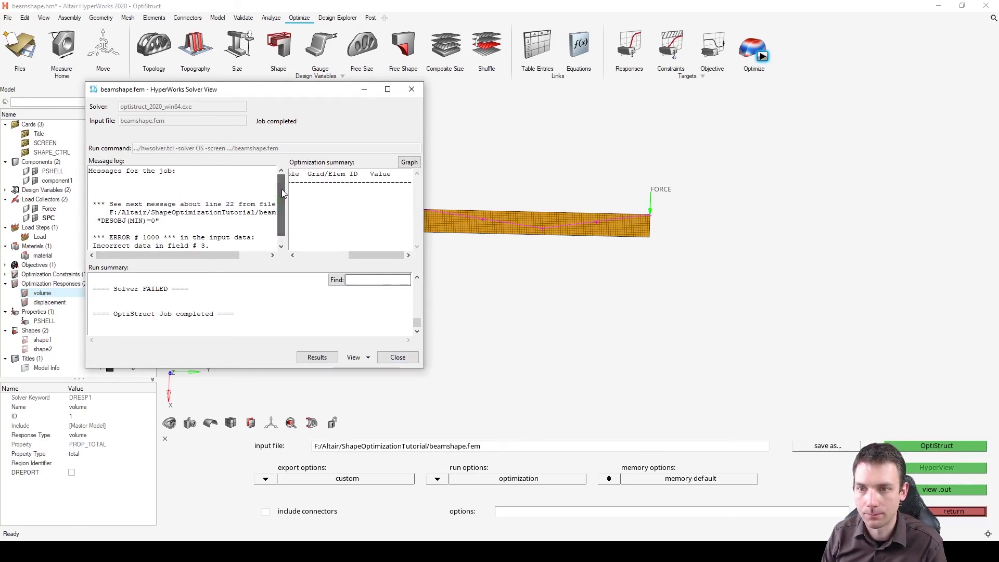
pyautogui.click(408, 357)
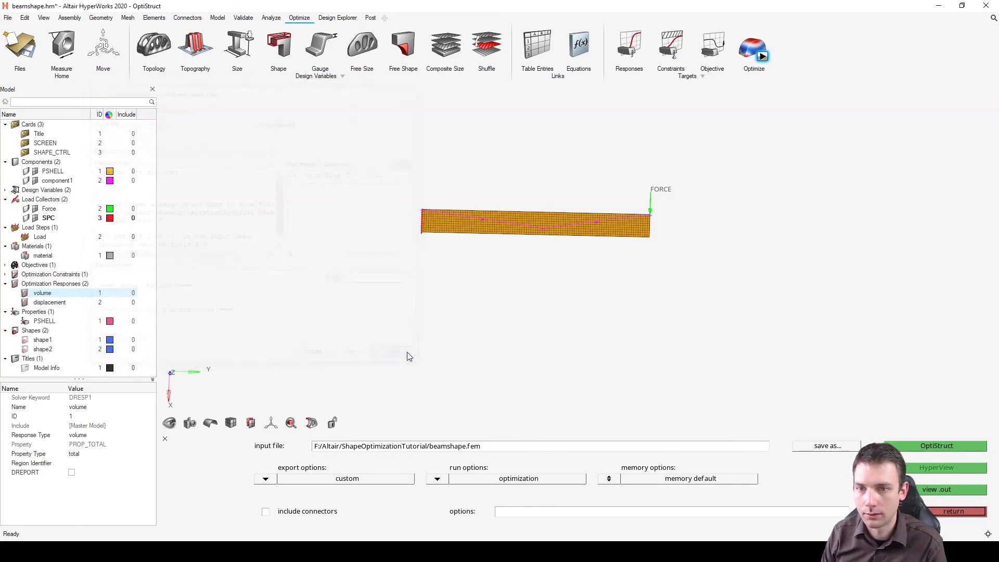
# - Inspect the property and material assignments of the PSHELL component and component1
pyautogui.click(53, 172)
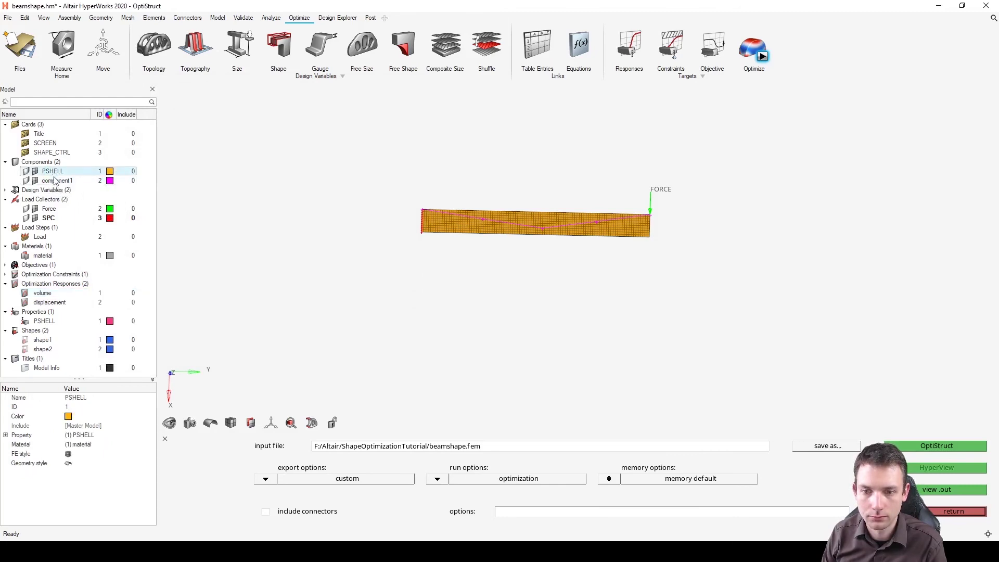
pyautogui.click(56, 180)
pyautogui.click(56, 174)
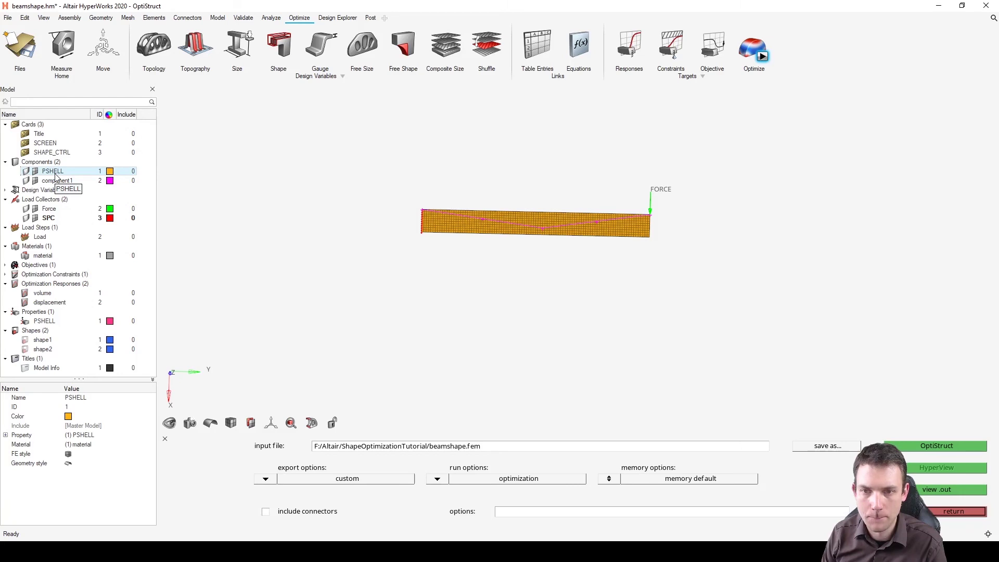
pyautogui.click(56, 181)
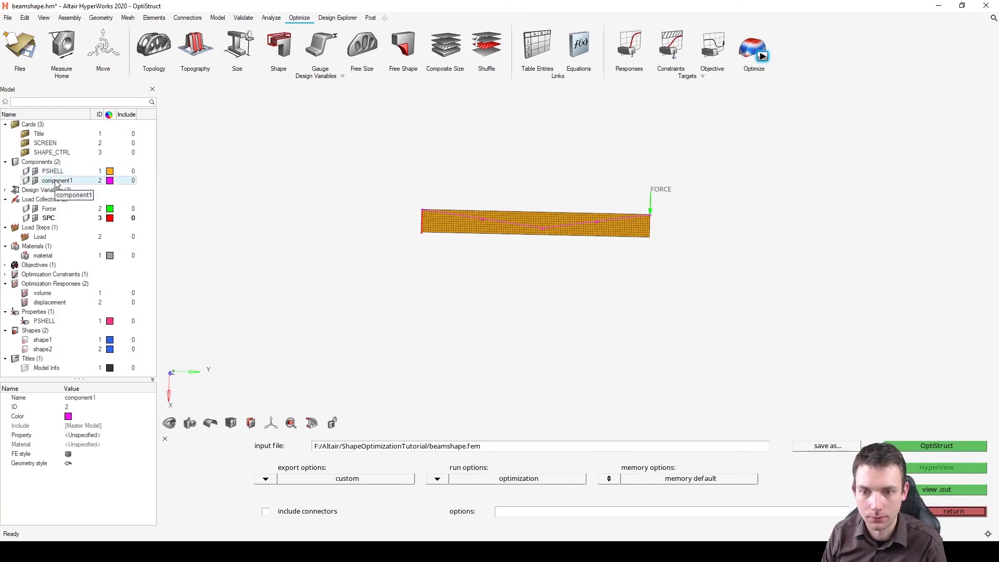
# - Open the solver output file beamshape.out and examine its messages about the input data
pyautogui.click(966, 512)
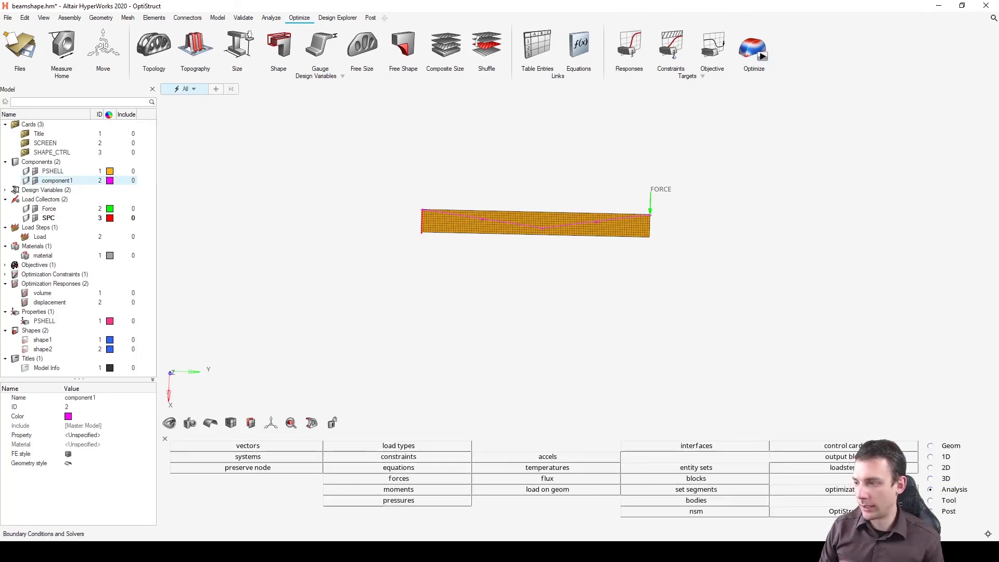
pyautogui.click(885, 511)
pyautogui.click(935, 490)
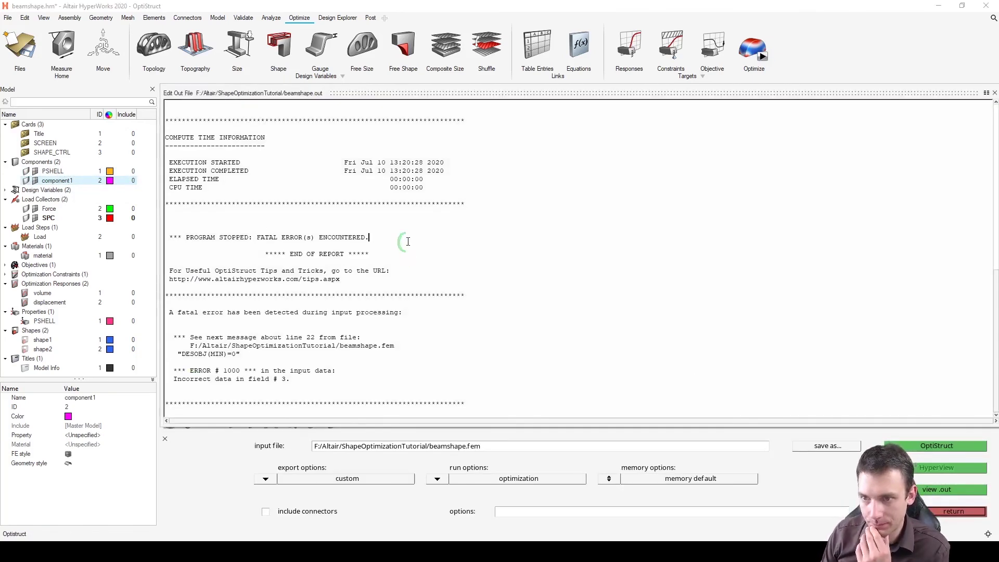
pyautogui.scroll(7, 272, 250)
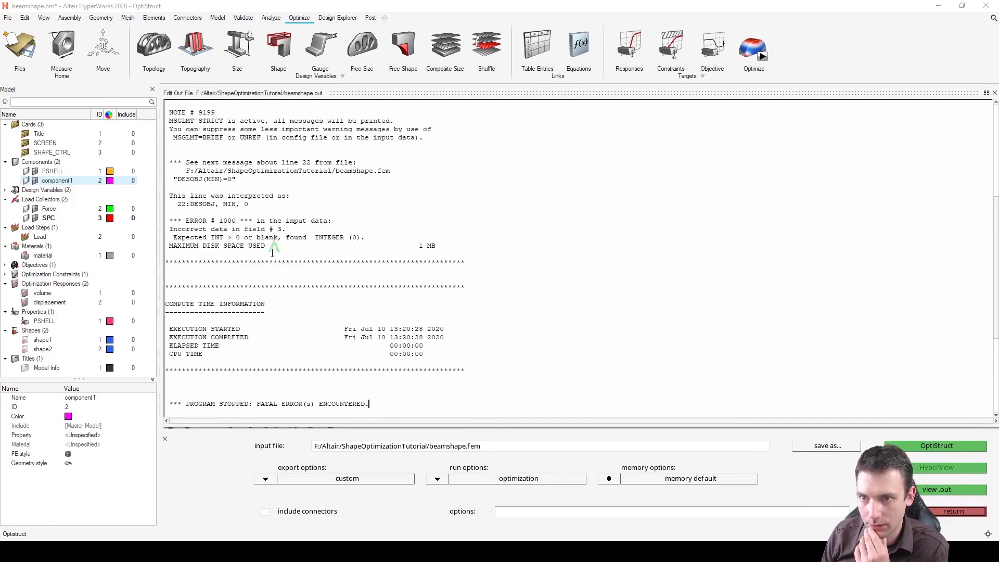
pyautogui.scroll(10, 262, 238)
pyautogui.scroll(-4, 255, 349)
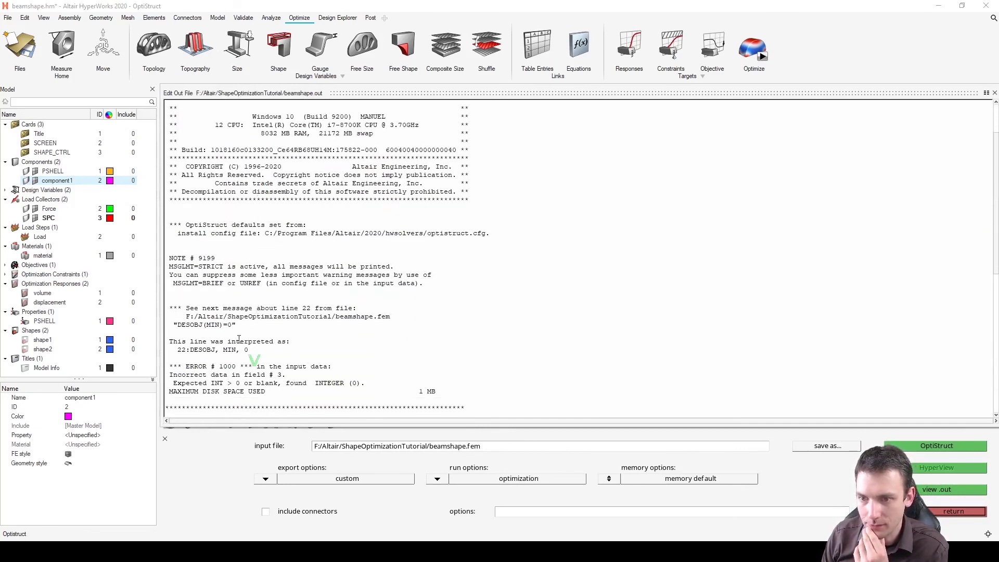
# - Examine the input data error about the DESOBJ line in beamshape.out, and close the output file
pyautogui.scroll(-1, 212, 317)
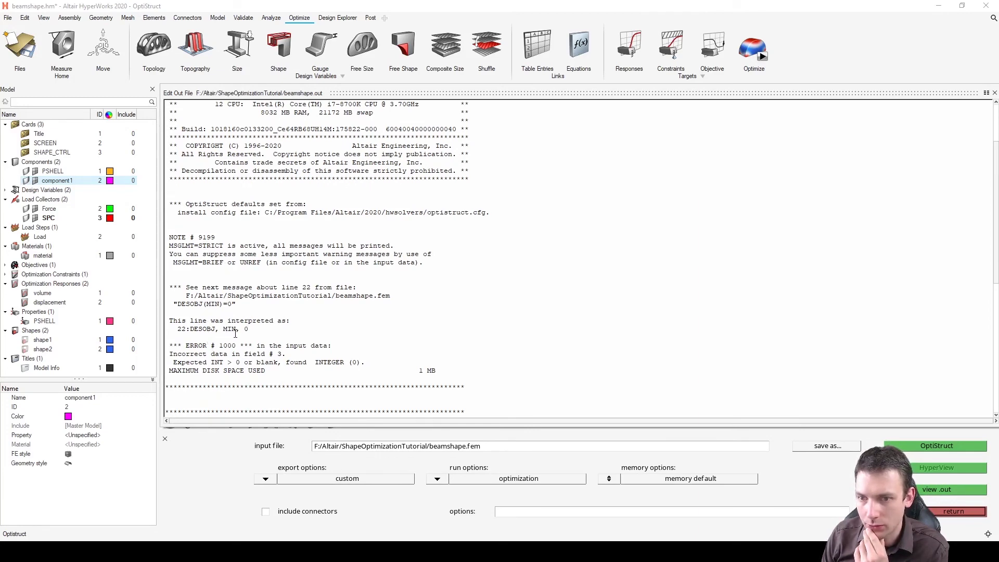
pyautogui.click(255, 330)
pyautogui.click(281, 353)
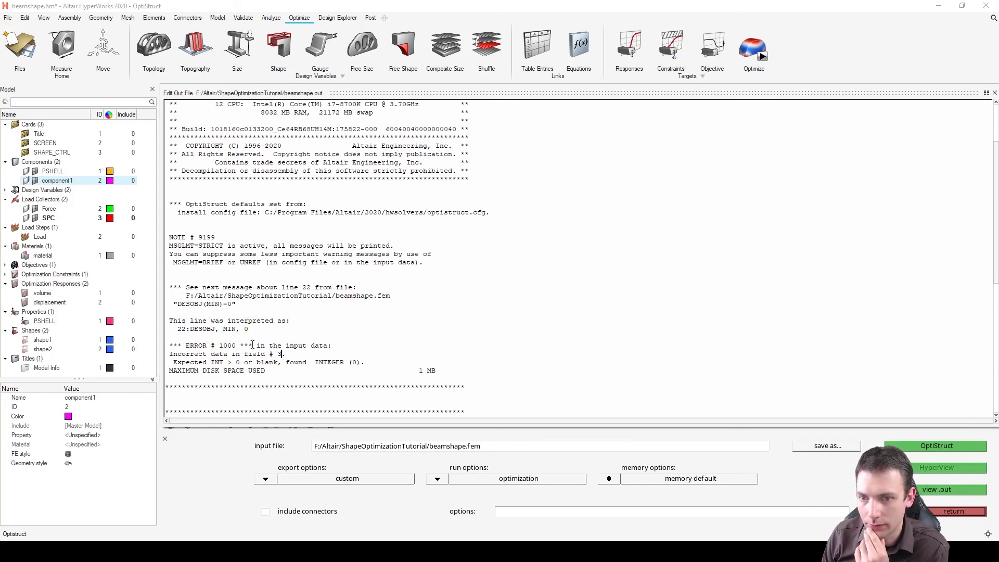
pyautogui.moveTo(212, 355); pyautogui.dragTo(284, 354)
pyautogui.click(253, 333)
pyautogui.moveTo(242, 330); pyautogui.dragTo(249, 331)
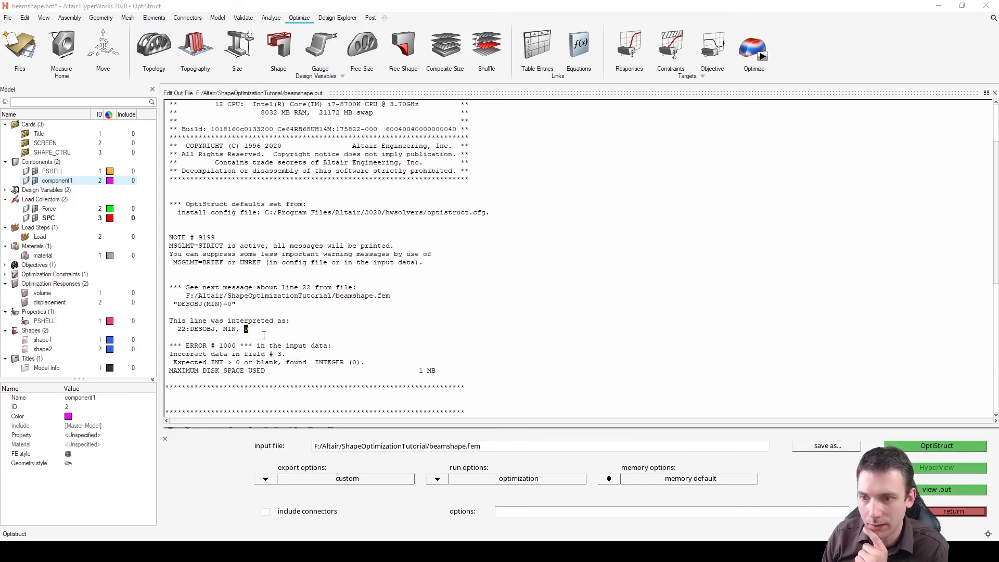
pyautogui.click(192, 330)
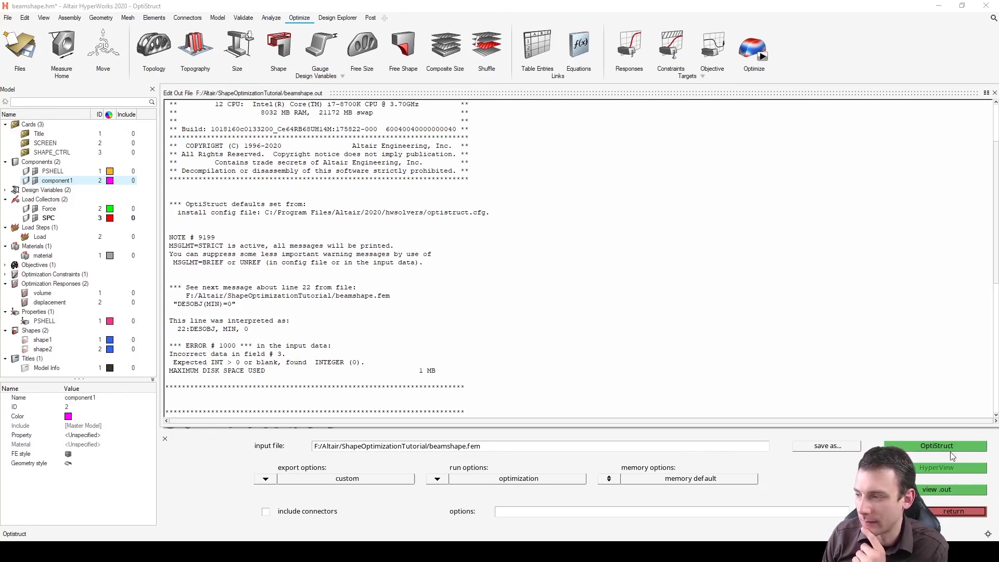
pyautogui.click(995, 93)
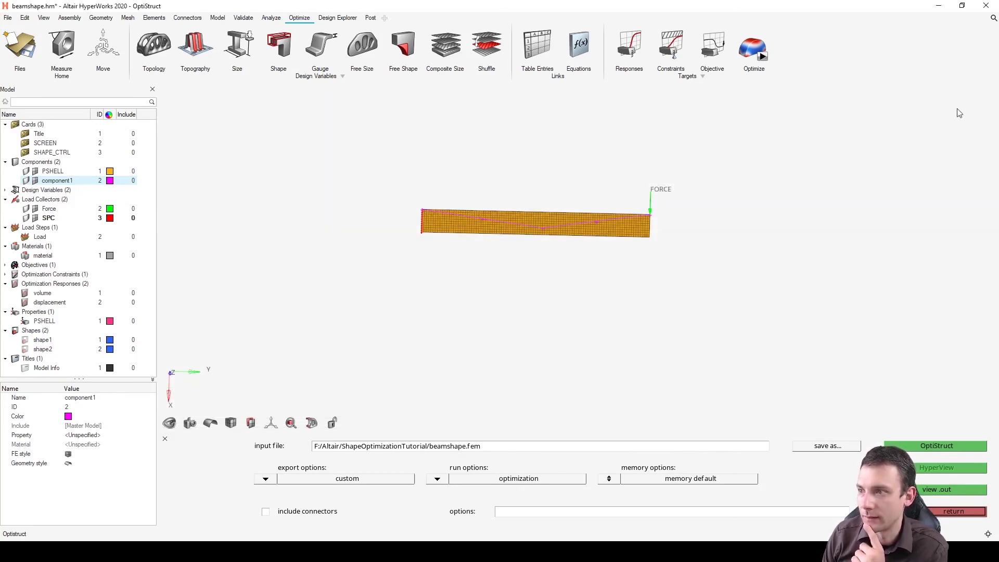
# - Assign the volume response to the minimize objective objective1
pyautogui.click(721, 52)
pyautogui.click(28, 128)
pyautogui.click(64, 446)
pyautogui.click(84, 446)
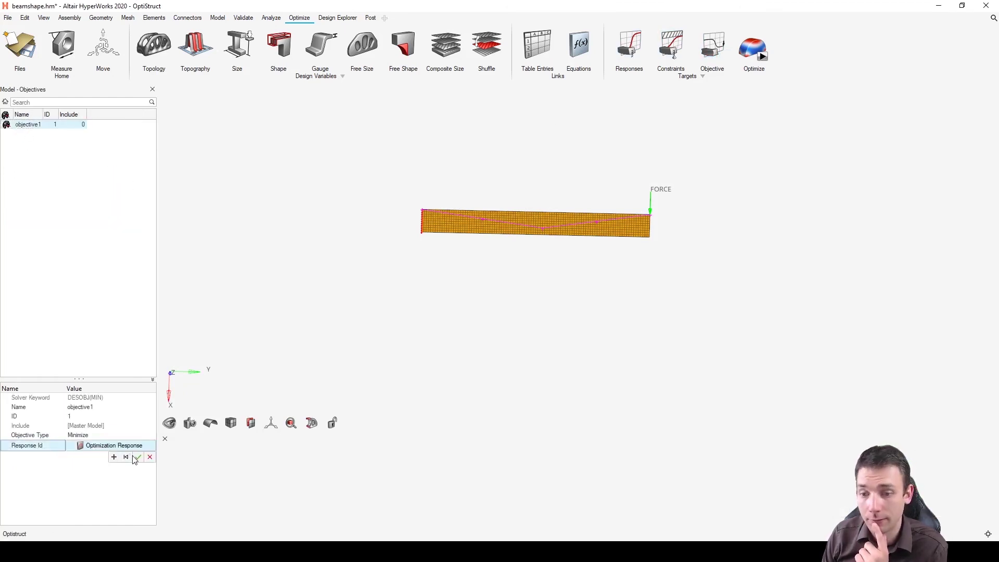
pyautogui.click(116, 457)
pyautogui.click(107, 440)
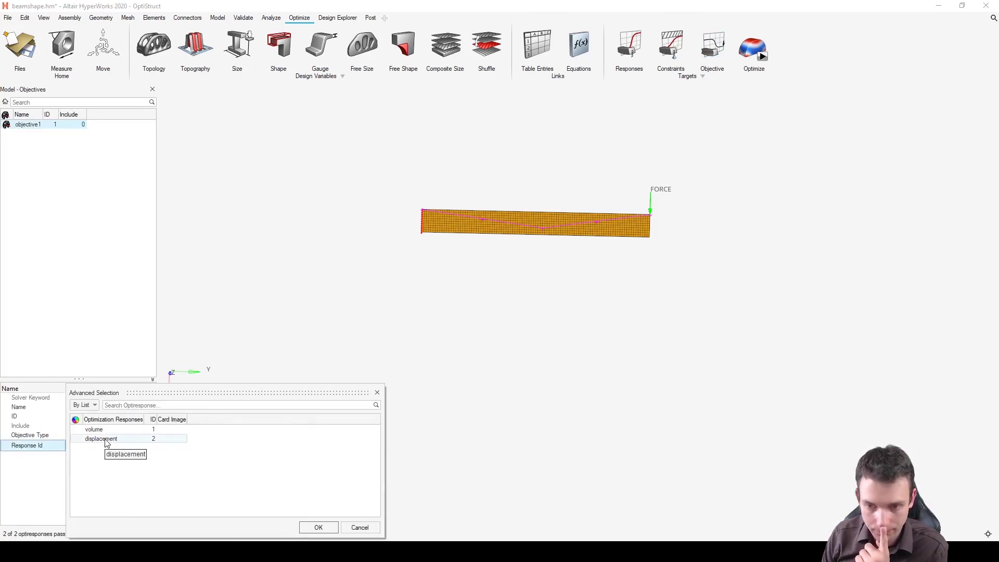
pyautogui.click(104, 431)
pyautogui.click(325, 527)
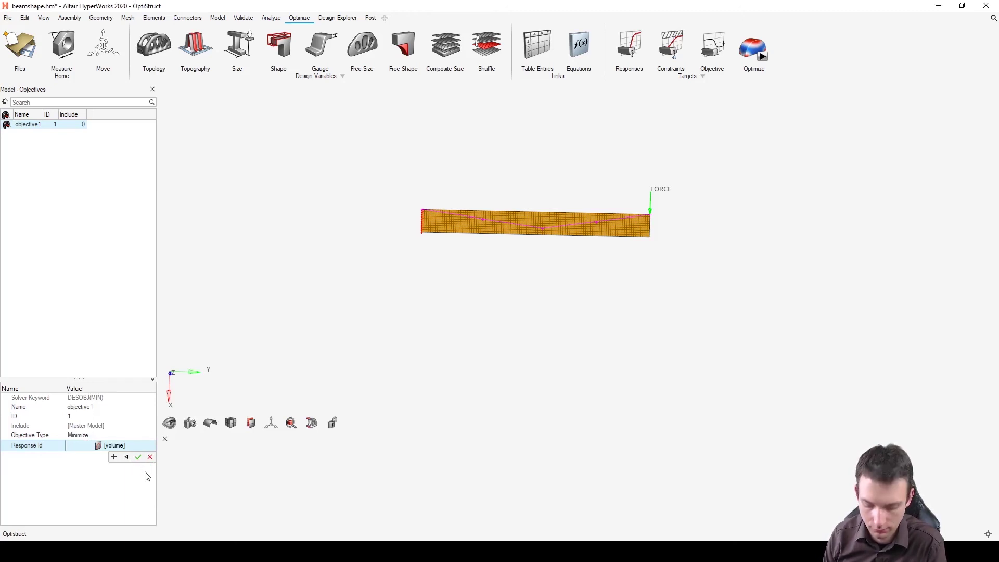
pyautogui.click(138, 457)
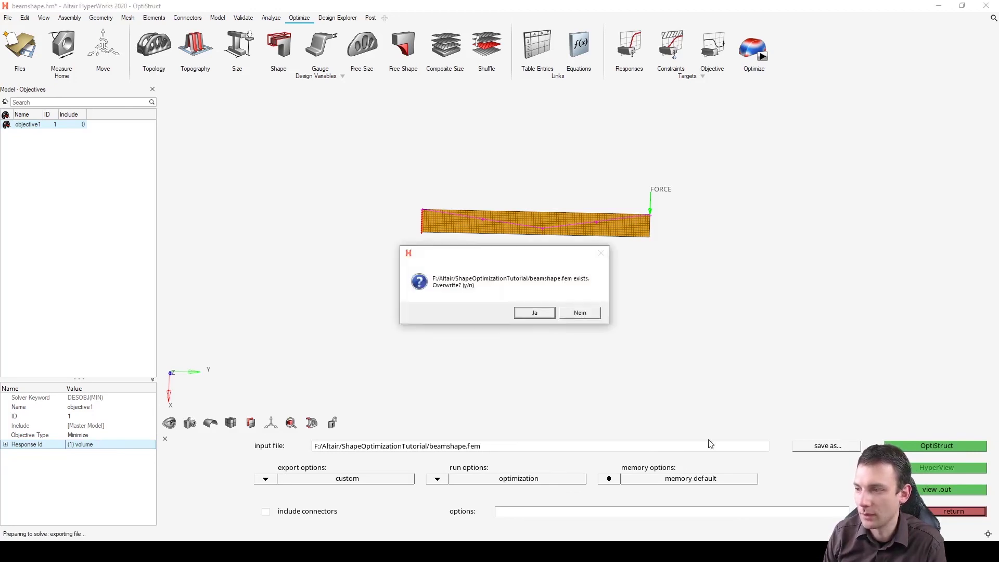
# - Rerun the OptiStruct optimization, overwriting beamshape.fem, and open its results in HyperView
pyautogui.click(536, 313)
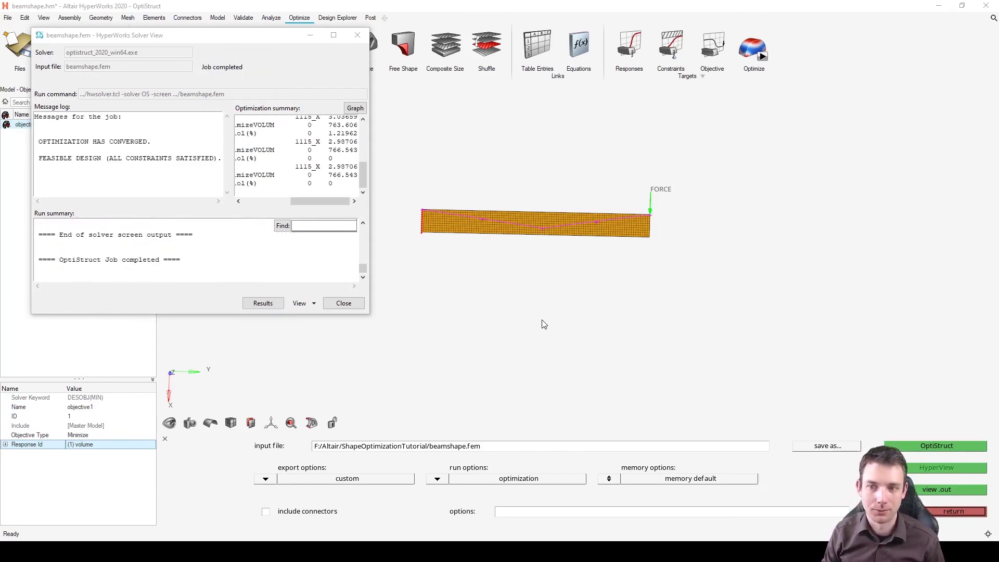
pyautogui.click(263, 303)
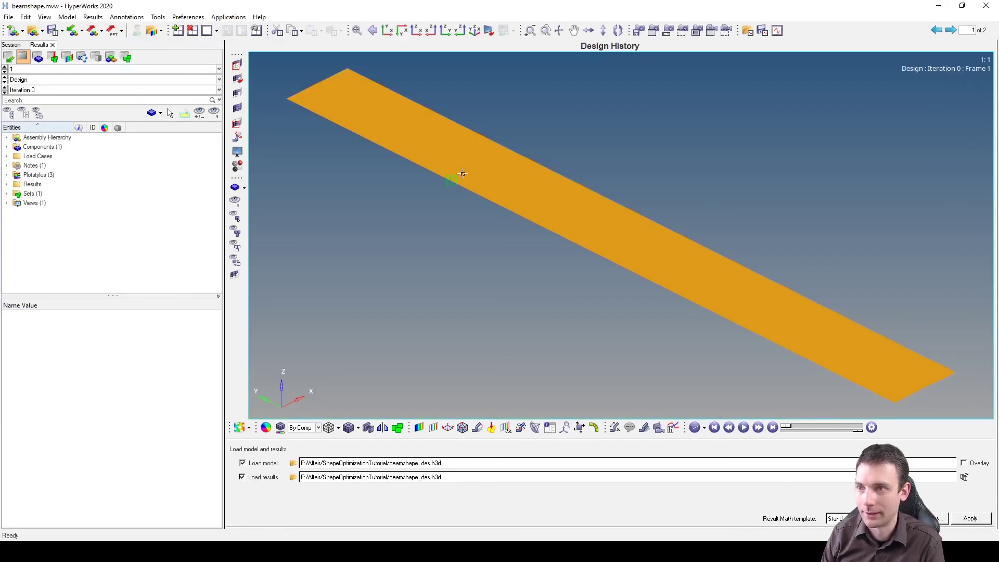
# - Display Iteration 6 of the Design load case with the whole beam seen from the side
pyautogui.keyDown('ctrl'); pyautogui.moveTo(460, 284); pyautogui.dragTo(980, 34); pyautogui.keyUp('ctrl')
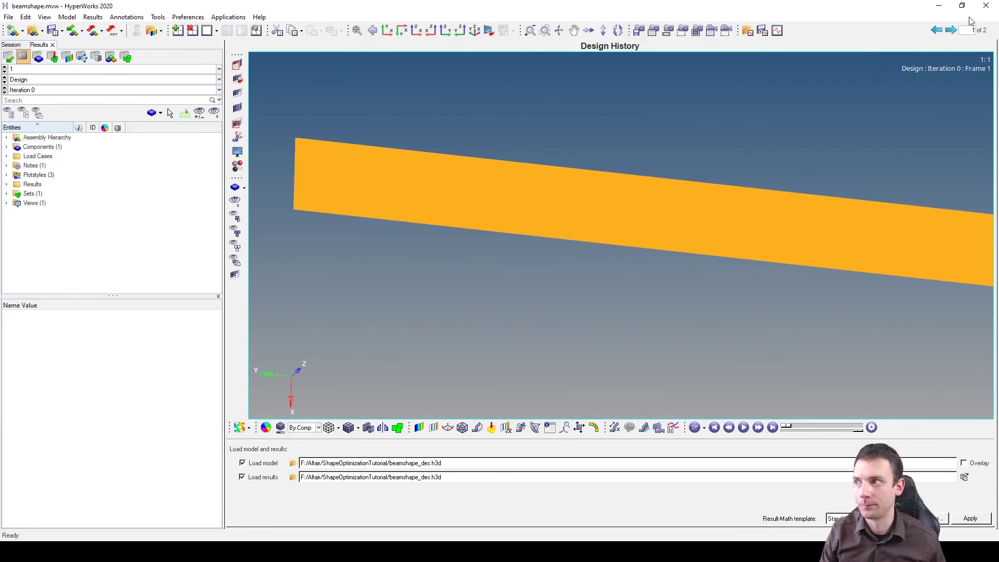
pyautogui.keyDown('ctrl'); pyautogui.moveTo(613, 258); pyautogui.dragTo(556, 252); pyautogui.keyUp('ctrl')
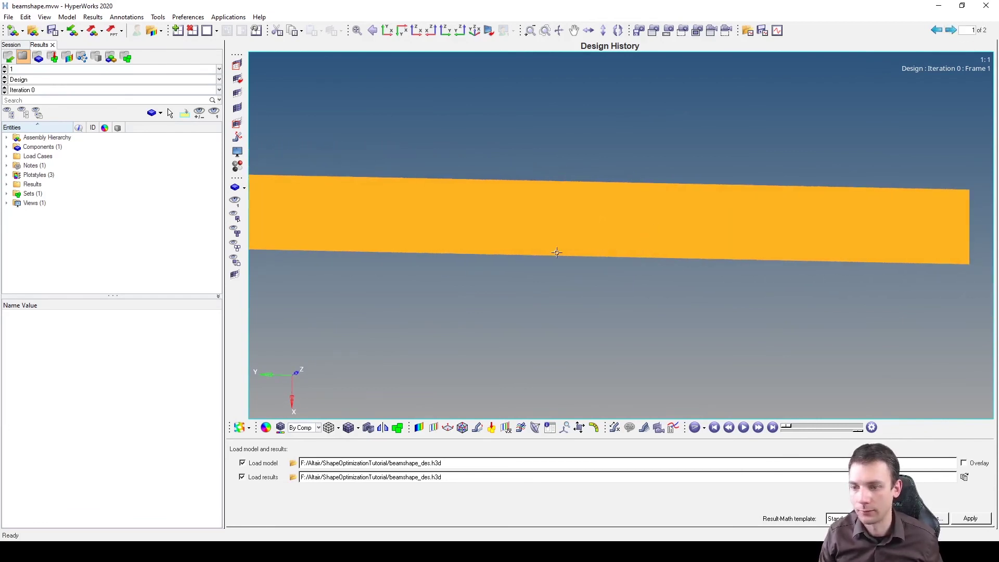
pyautogui.keyDown('ctrl'); pyautogui.moveTo(475, 353); pyautogui.dragTo(491, 333, button='right'); pyautogui.keyUp('ctrl')
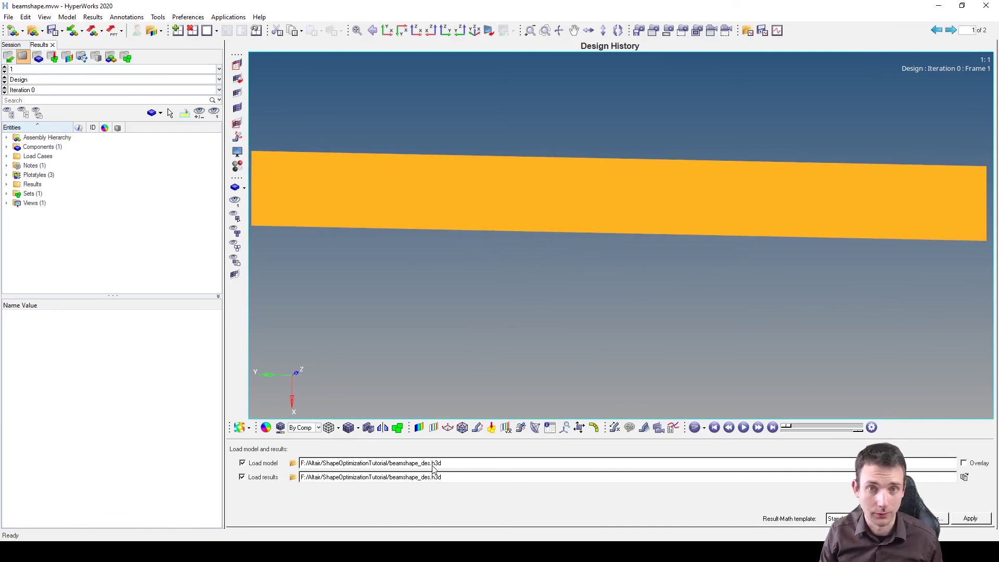
pyautogui.click(52, 89)
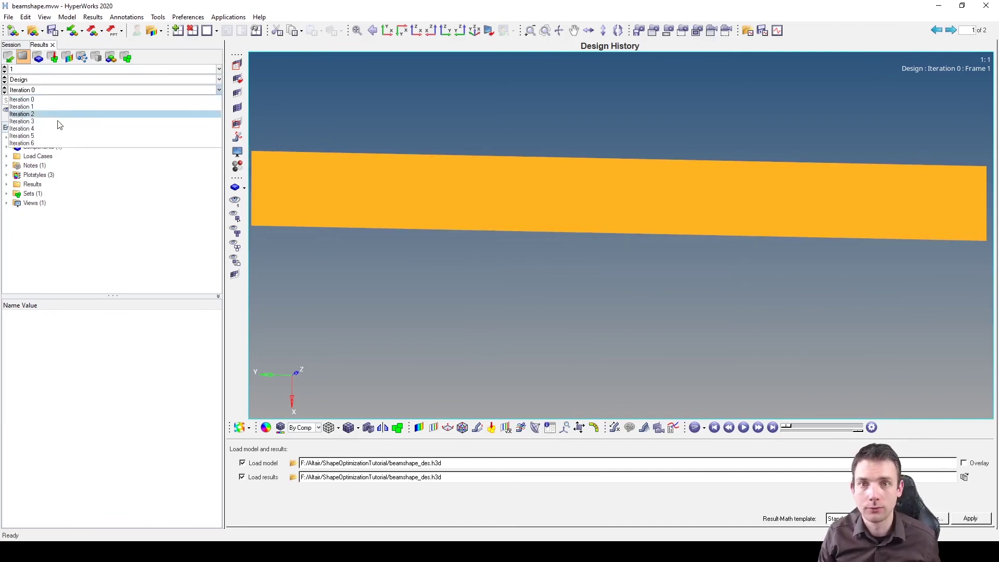
pyautogui.click(57, 143)
pyautogui.moveTo(506, 235)
pyautogui.keyDown('ctrl'); pyautogui.mouseDown()
pyautogui.moveTo(598, 213)
pyautogui.moveTo(923, 217)
pyautogui.moveTo(586, 207)
pyautogui.moveTo(551, 218)
pyautogui.moveTo(544, 205)
pyautogui.moveTo(363, 223)
pyautogui.mouseUp(); pyautogui.keyUp('ctrl')
# - Plot the Shape Change (v) magnitude contour on the beam at Iteration 6
pyautogui.click(418, 427)
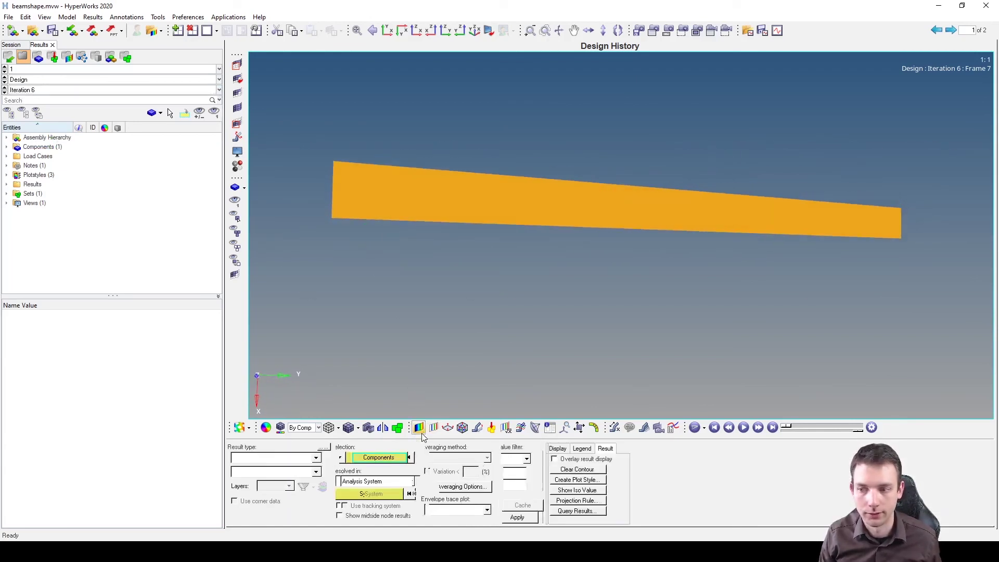
pyautogui.click(515, 518)
pyautogui.moveTo(473, 363)
pyautogui.keyDown('ctrl'); pyautogui.mouseDown()
pyautogui.moveTo(565, 186)
pyautogui.moveTo(560, 239)
pyautogui.mouseUp(); pyautogui.keyUp('ctrl')
pyautogui.keyDown('ctrl'); pyautogui.moveTo(560, 239); pyautogui.dragTo(617, 223, button='right'); pyautogui.keyUp('ctrl')
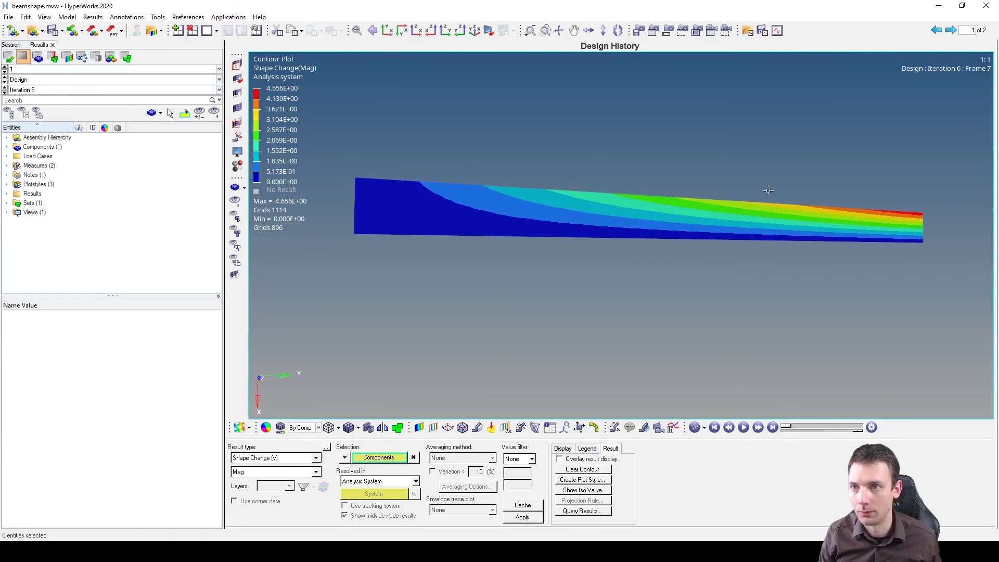
pyautogui.keyDown('ctrl'); pyautogui.moveTo(701, 202); pyautogui.dragTo(698, 217, button='right'); pyautogui.keyUp('ctrl')
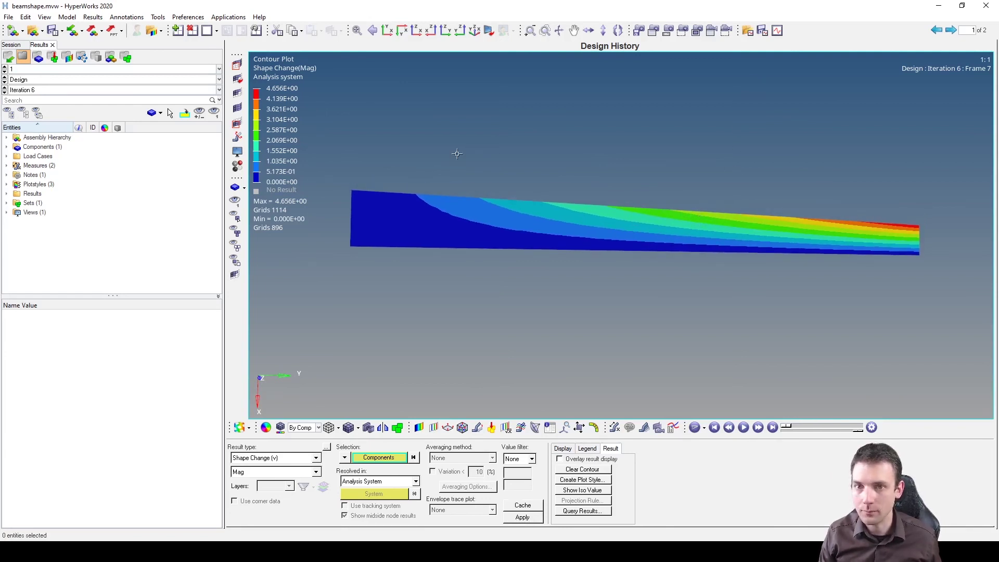
# - Go to the Subcase 2 - Load results page and plot the displacement magnitude contour for Iteration 0
pyautogui.click(951, 30)
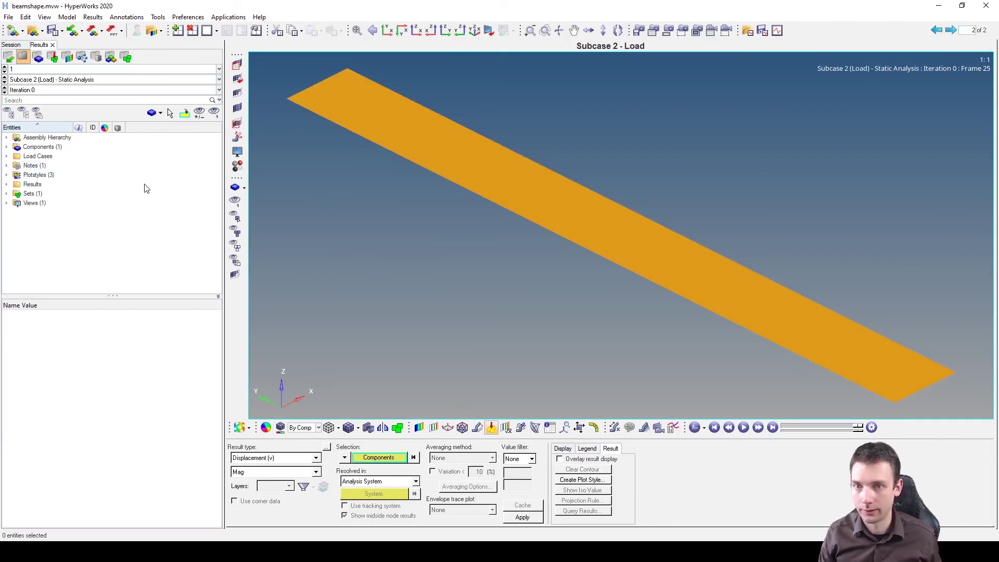
pyautogui.click(525, 518)
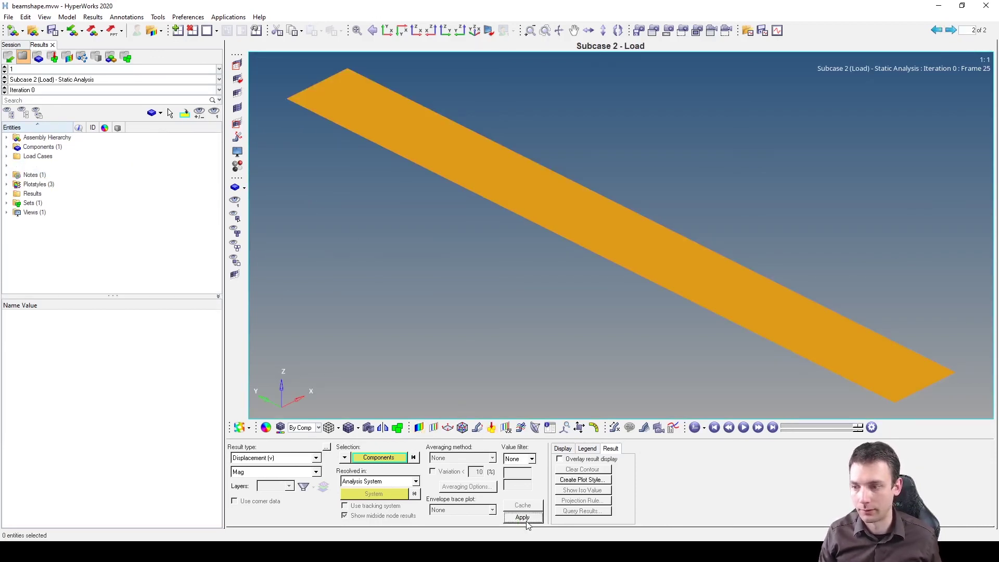
pyautogui.keyDown('ctrl'); pyautogui.moveTo(435, 209); pyautogui.dragTo(474, 244); pyautogui.keyUp('ctrl')
pyautogui.keyDown('ctrl'); pyautogui.moveTo(629, 259); pyautogui.dragTo(555, 255); pyautogui.keyUp('ctrl')
pyautogui.scroll(-4, 556, 255)
pyautogui.keyDown('ctrl'); pyautogui.moveTo(542, 262); pyautogui.dragTo(553, 268, button='right'); pyautogui.keyUp('ctrl')
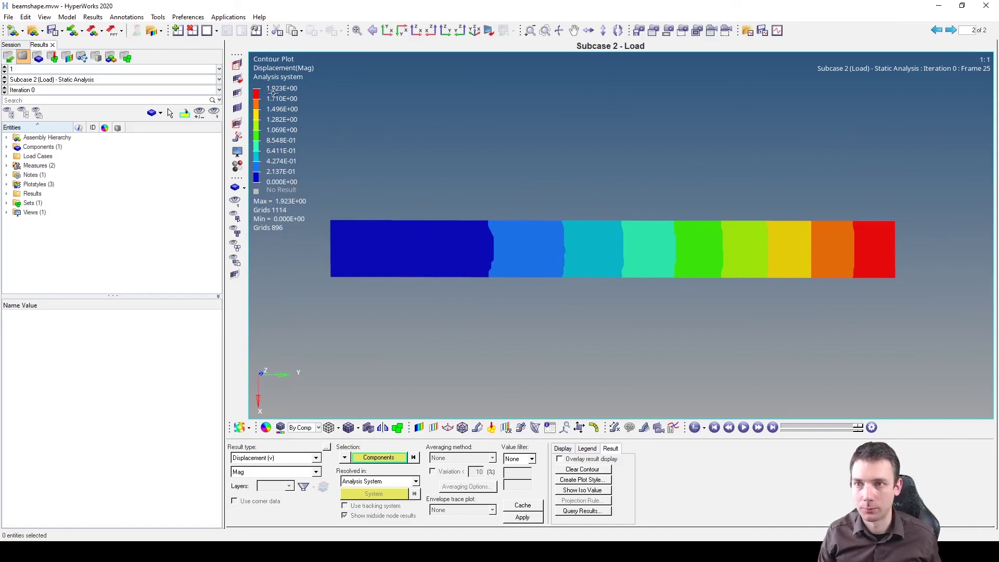
# - Show the displacement contour at Iteration 6, and return to the Design History page
pyautogui.click(157, 90)
pyautogui.click(149, 107)
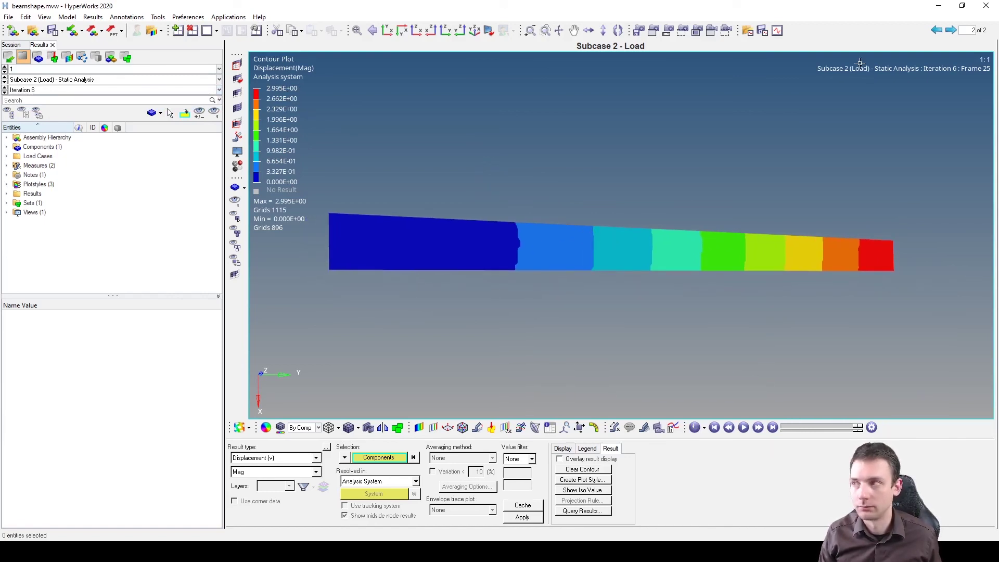
pyautogui.click(936, 30)
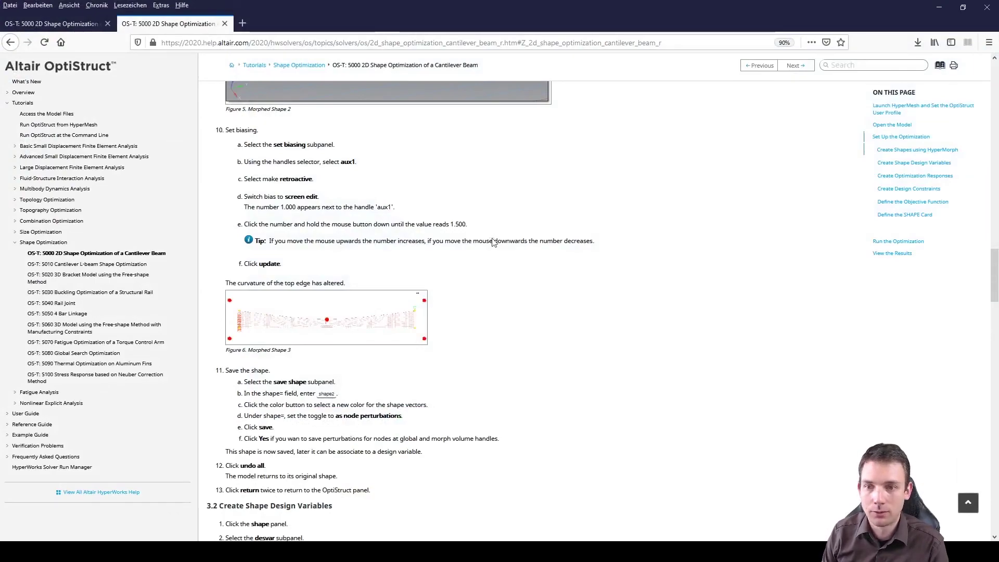
# - Switch to the browser and review the instructions of the OS-T: 5000 cantilever beam shape optimization tutorial
pyautogui.scroll(15, 412, 251)
pyautogui.scroll(15, 411, 250)
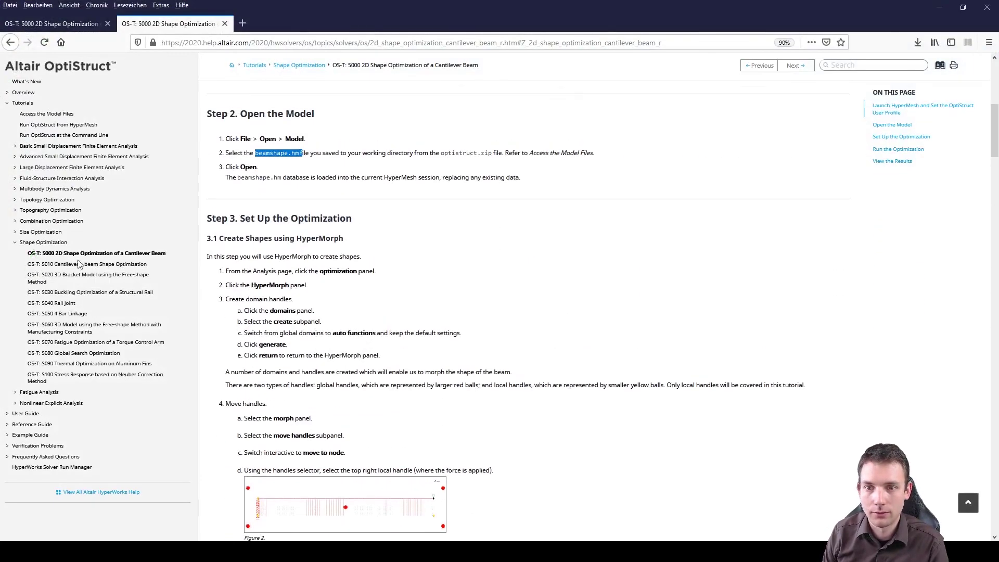
pyautogui.scroll(-20, 390, 239)
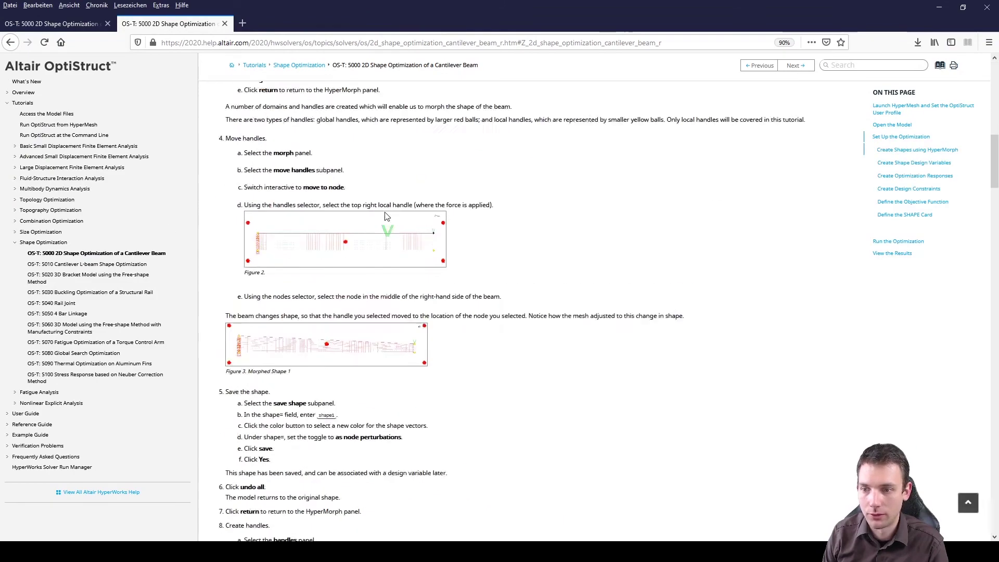
pyautogui.scroll(-10, 393, 243)
pyautogui.scroll(20, 392, 241)
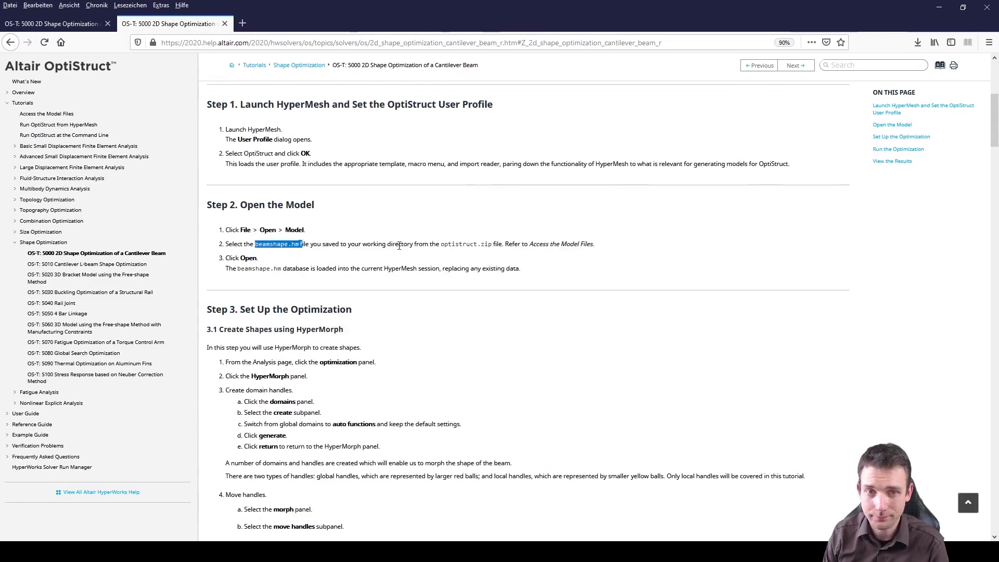
pyautogui.scroll(5, 407, 269)
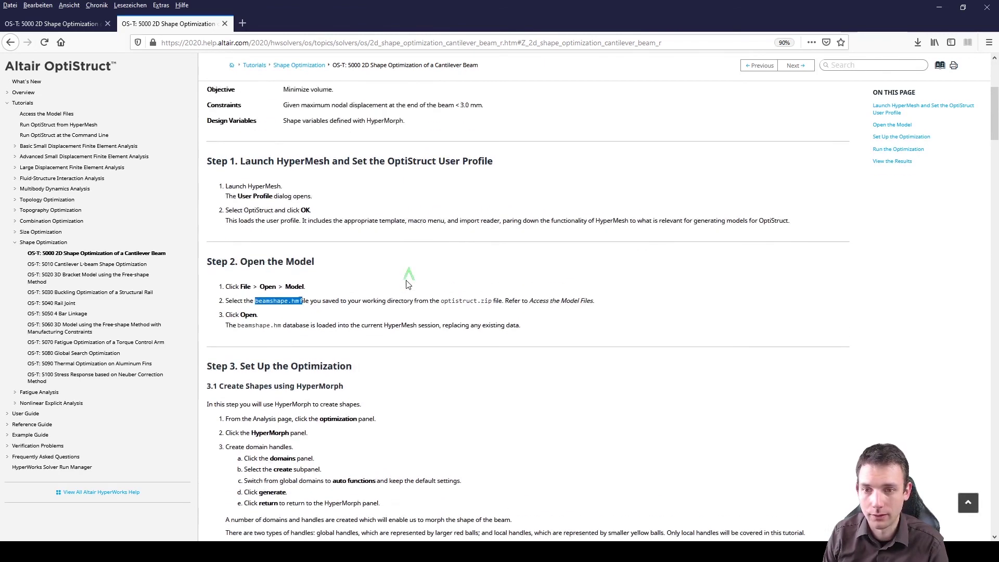